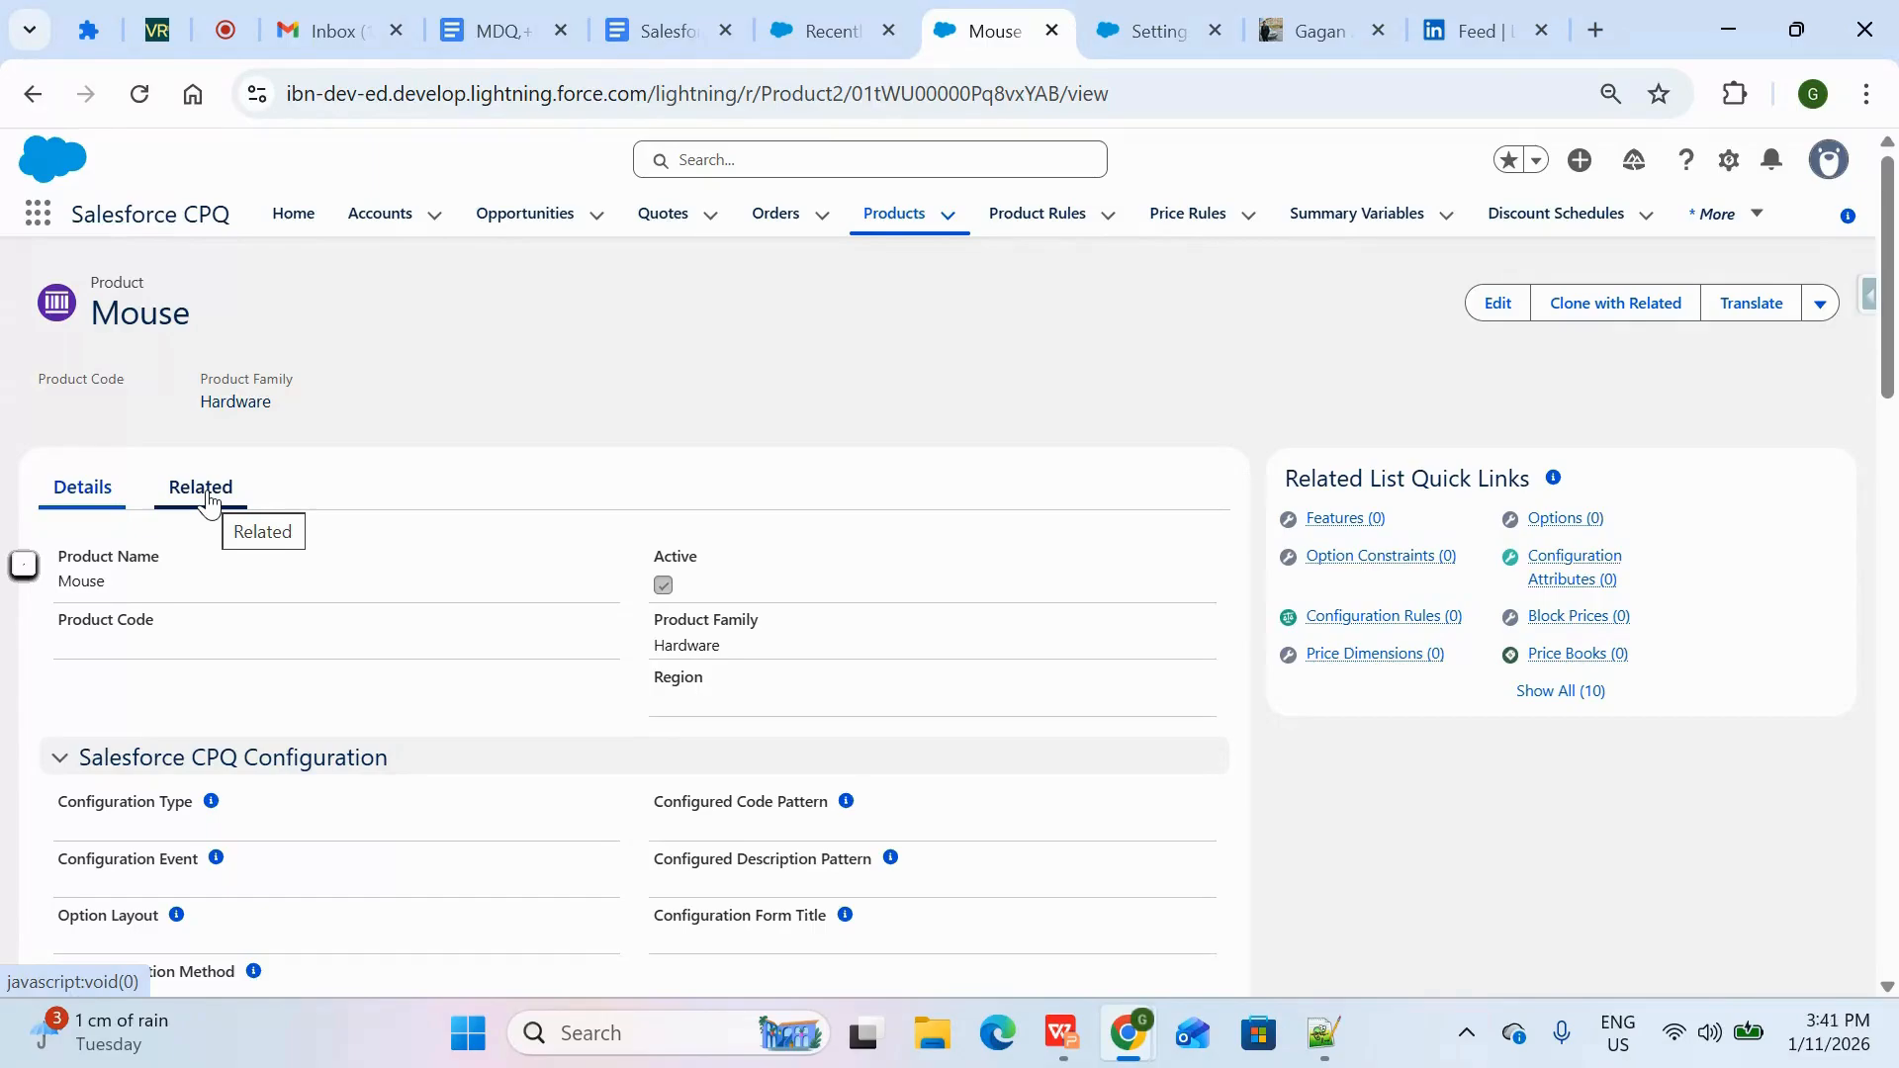
# Add an active standard price book entry with a list price of £10 to the Mouse product, and return to the product list
pyautogui.click(203, 489)
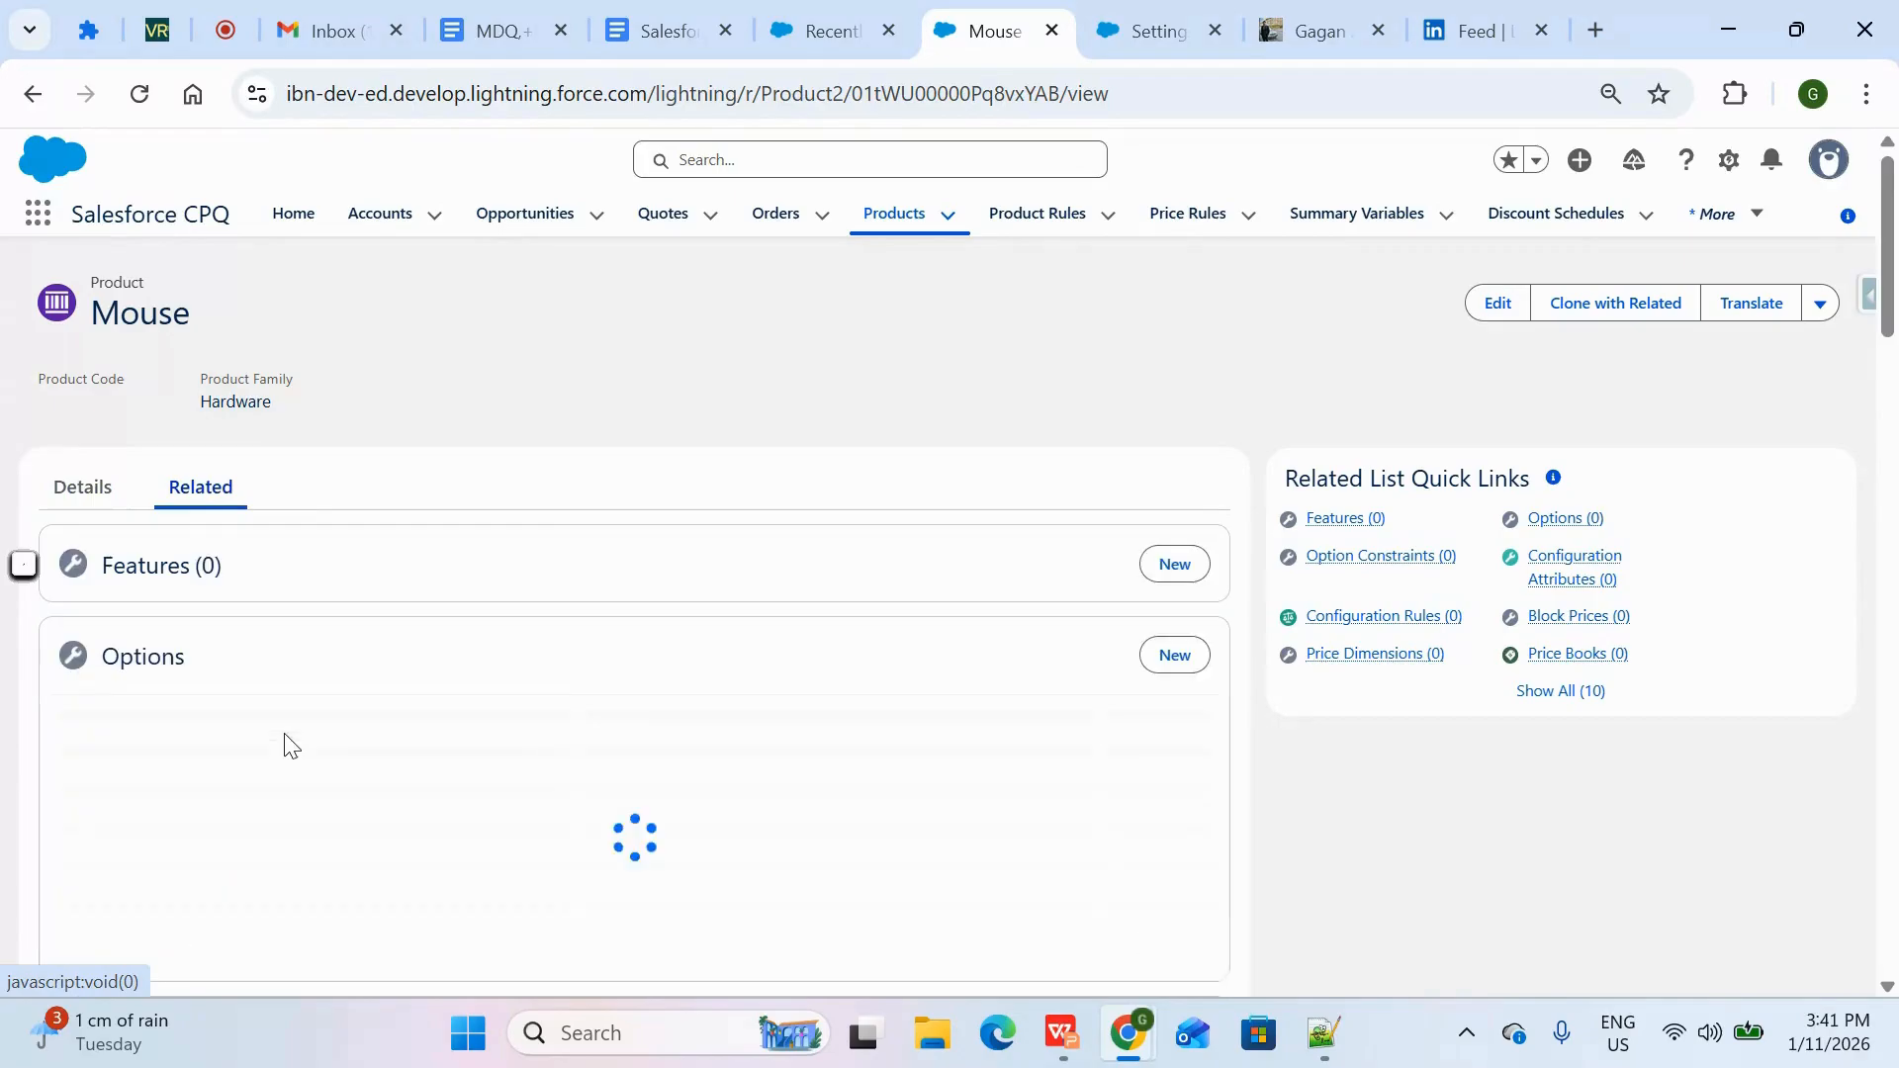
pyautogui.scroll(-10, 284, 746)
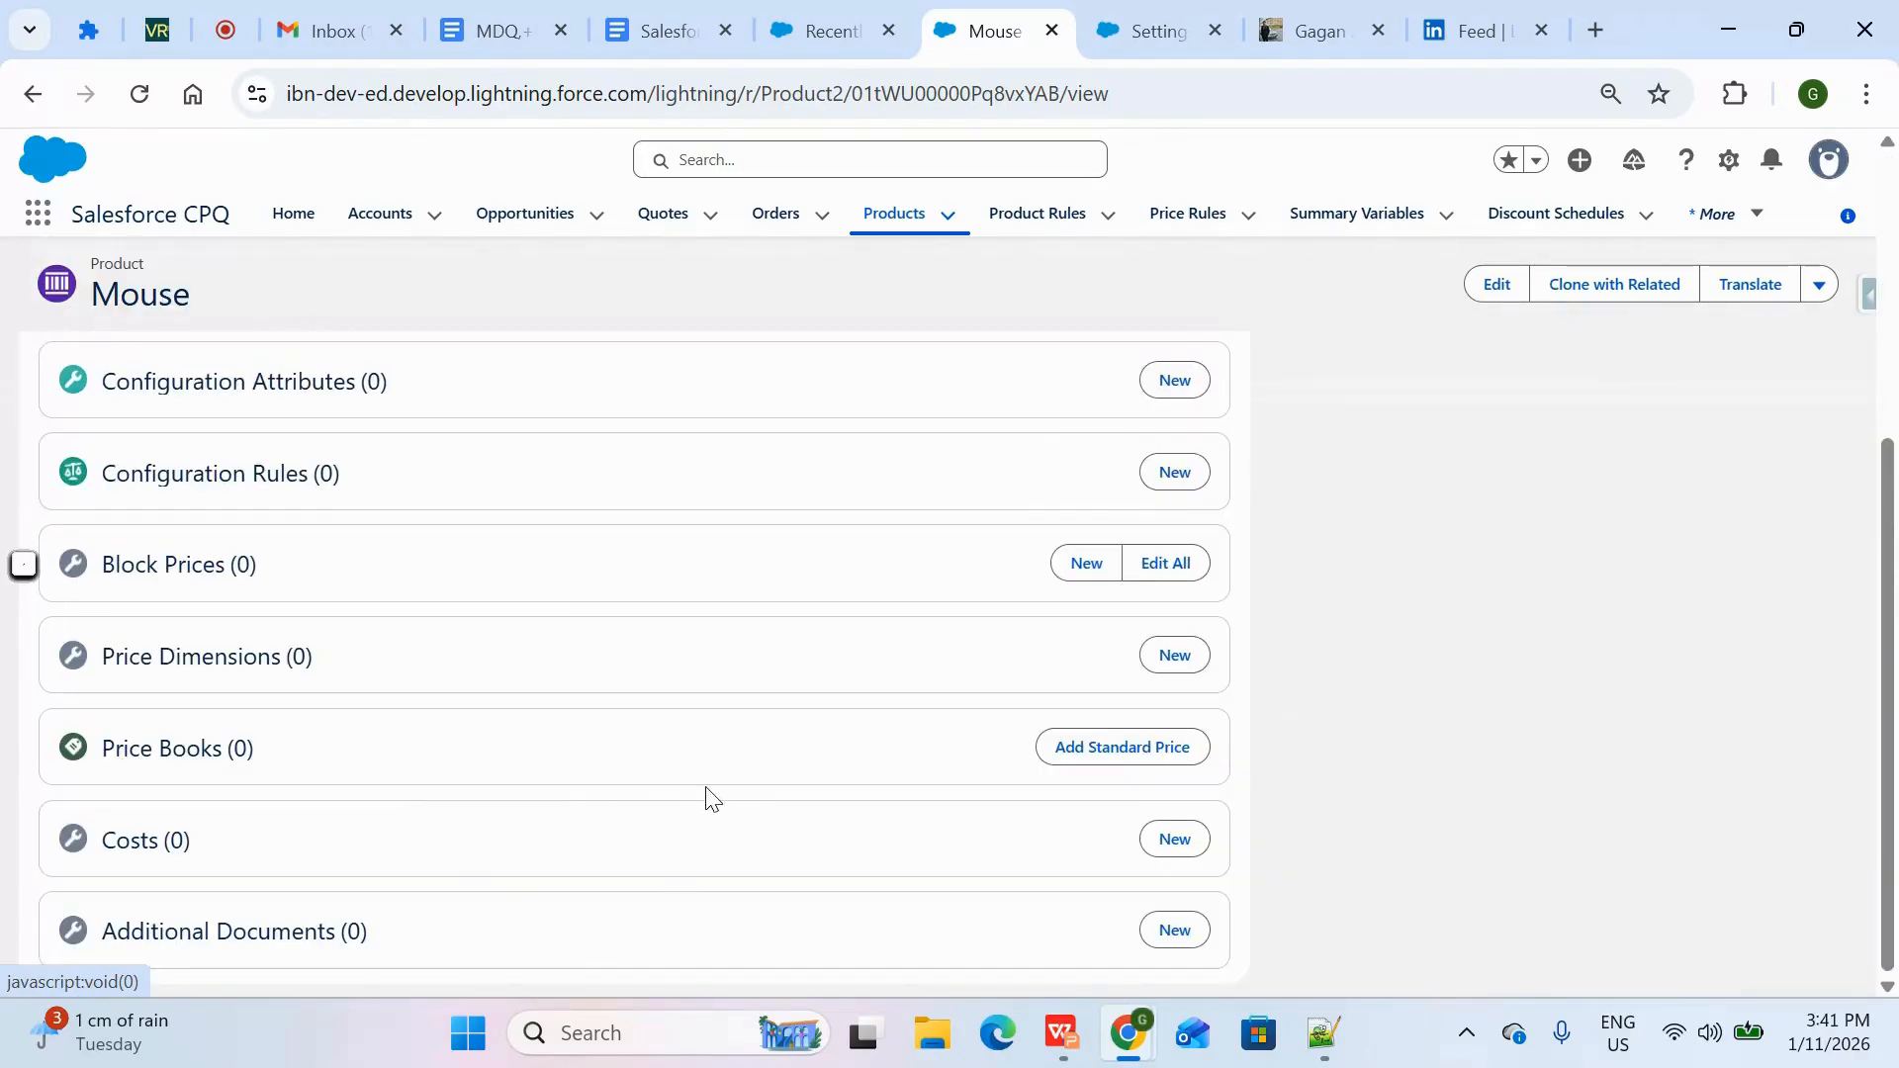
pyautogui.click(1145, 747)
pyautogui.click(750, 637)
pyautogui.write('10')
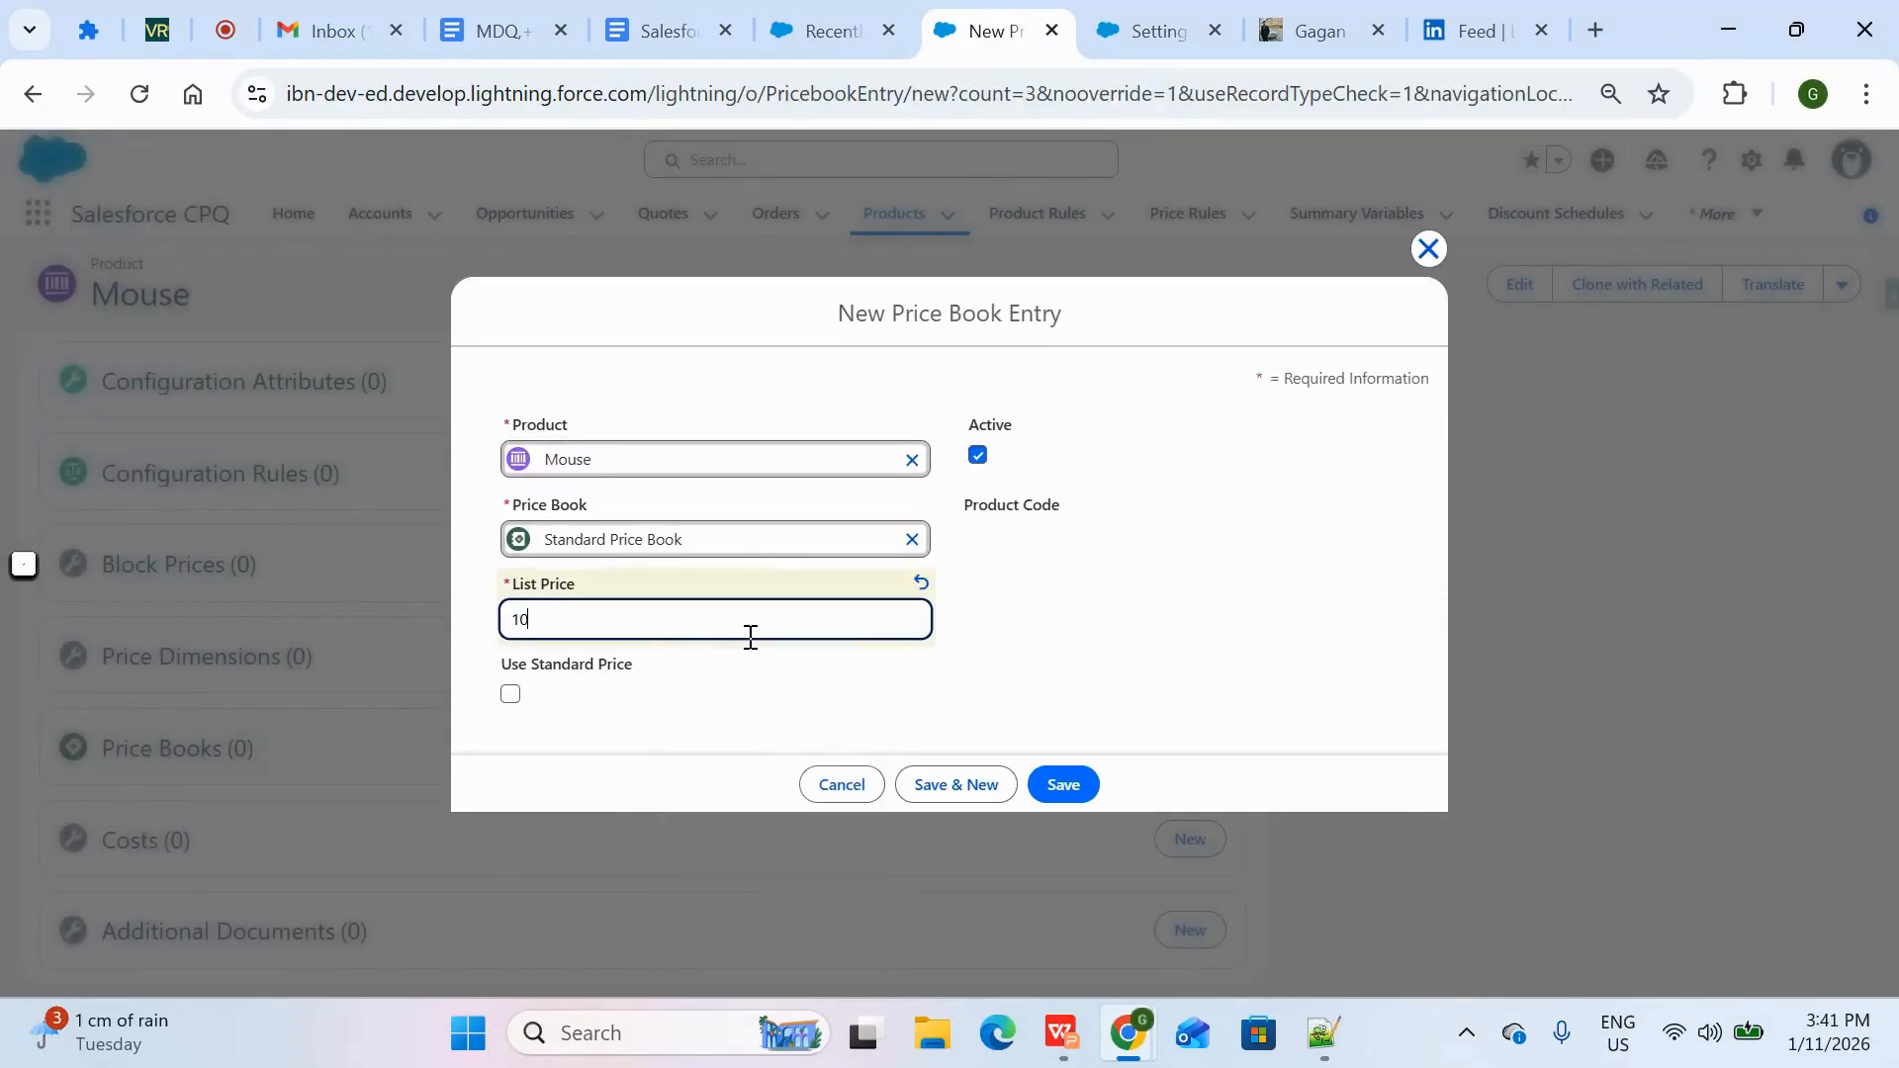
pyautogui.click(796, 706)
pyautogui.click(1063, 1033)
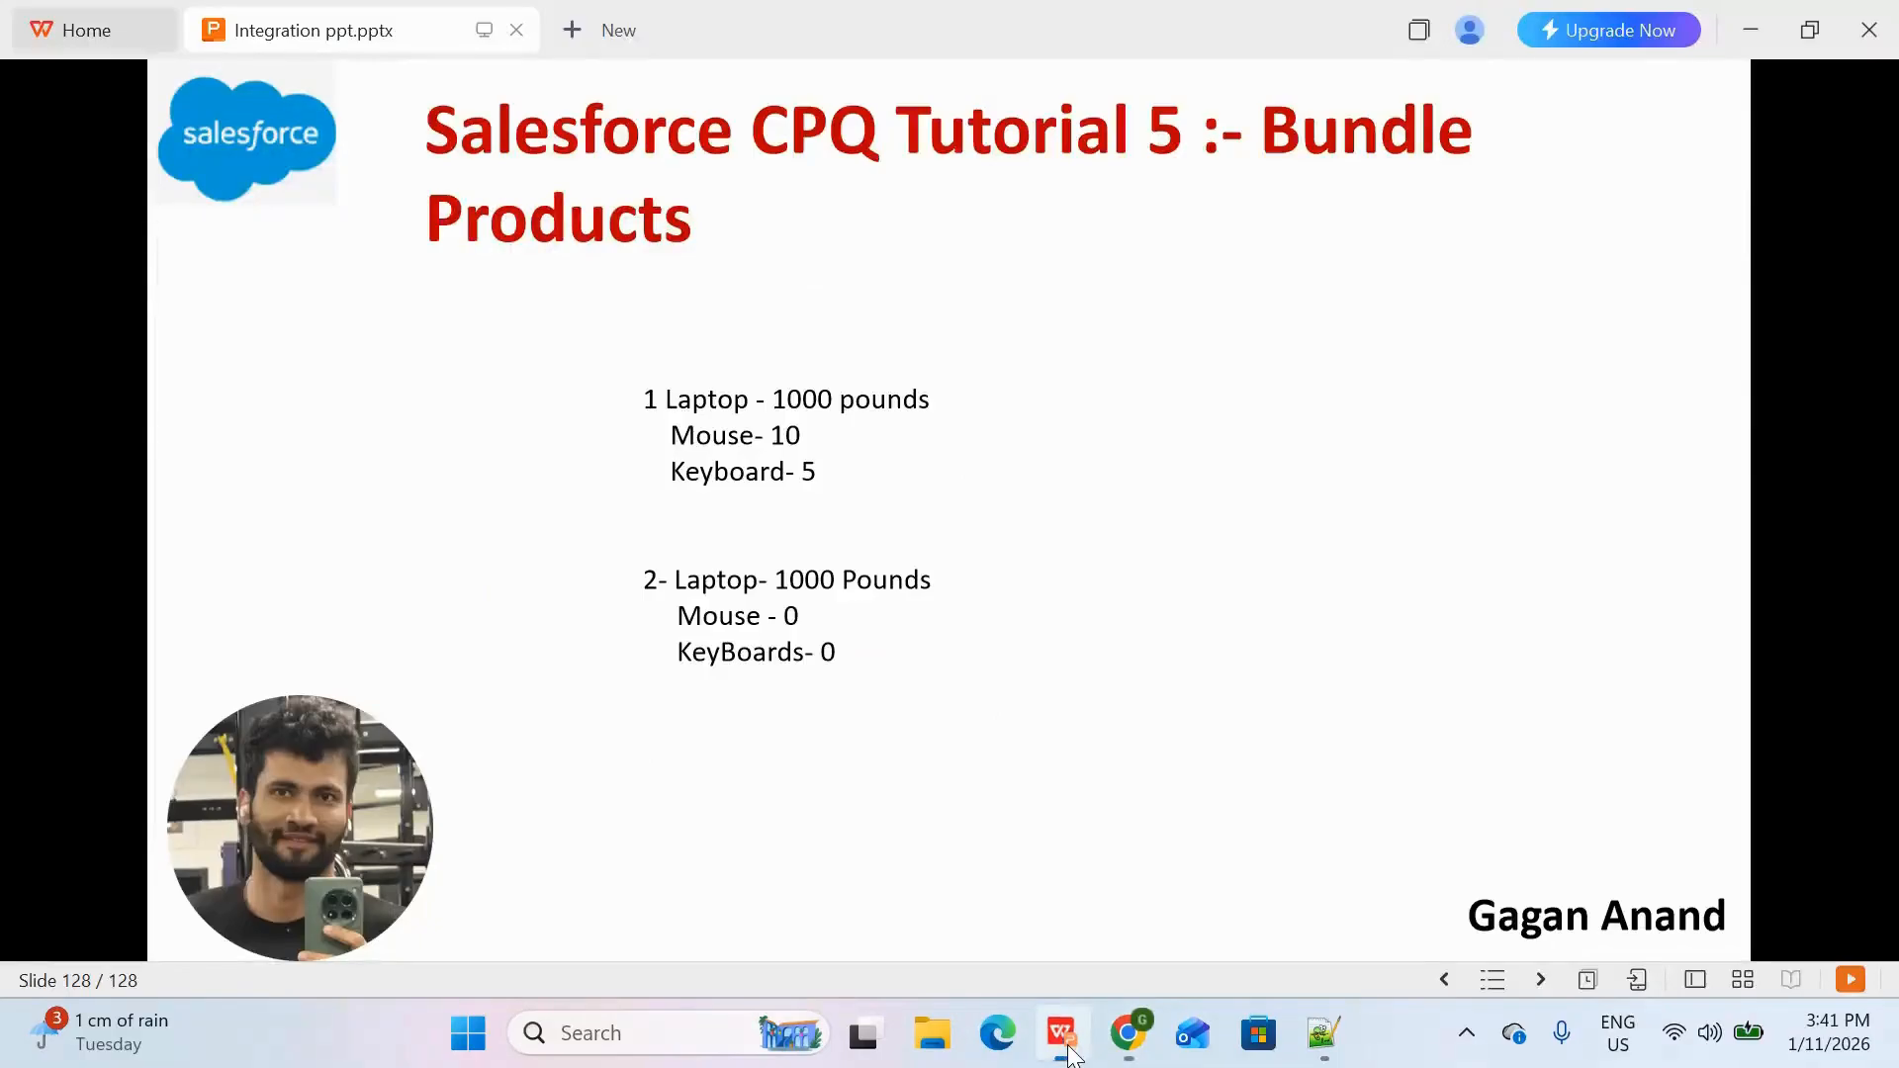
pyautogui.hotkey('alt', 'Tab')
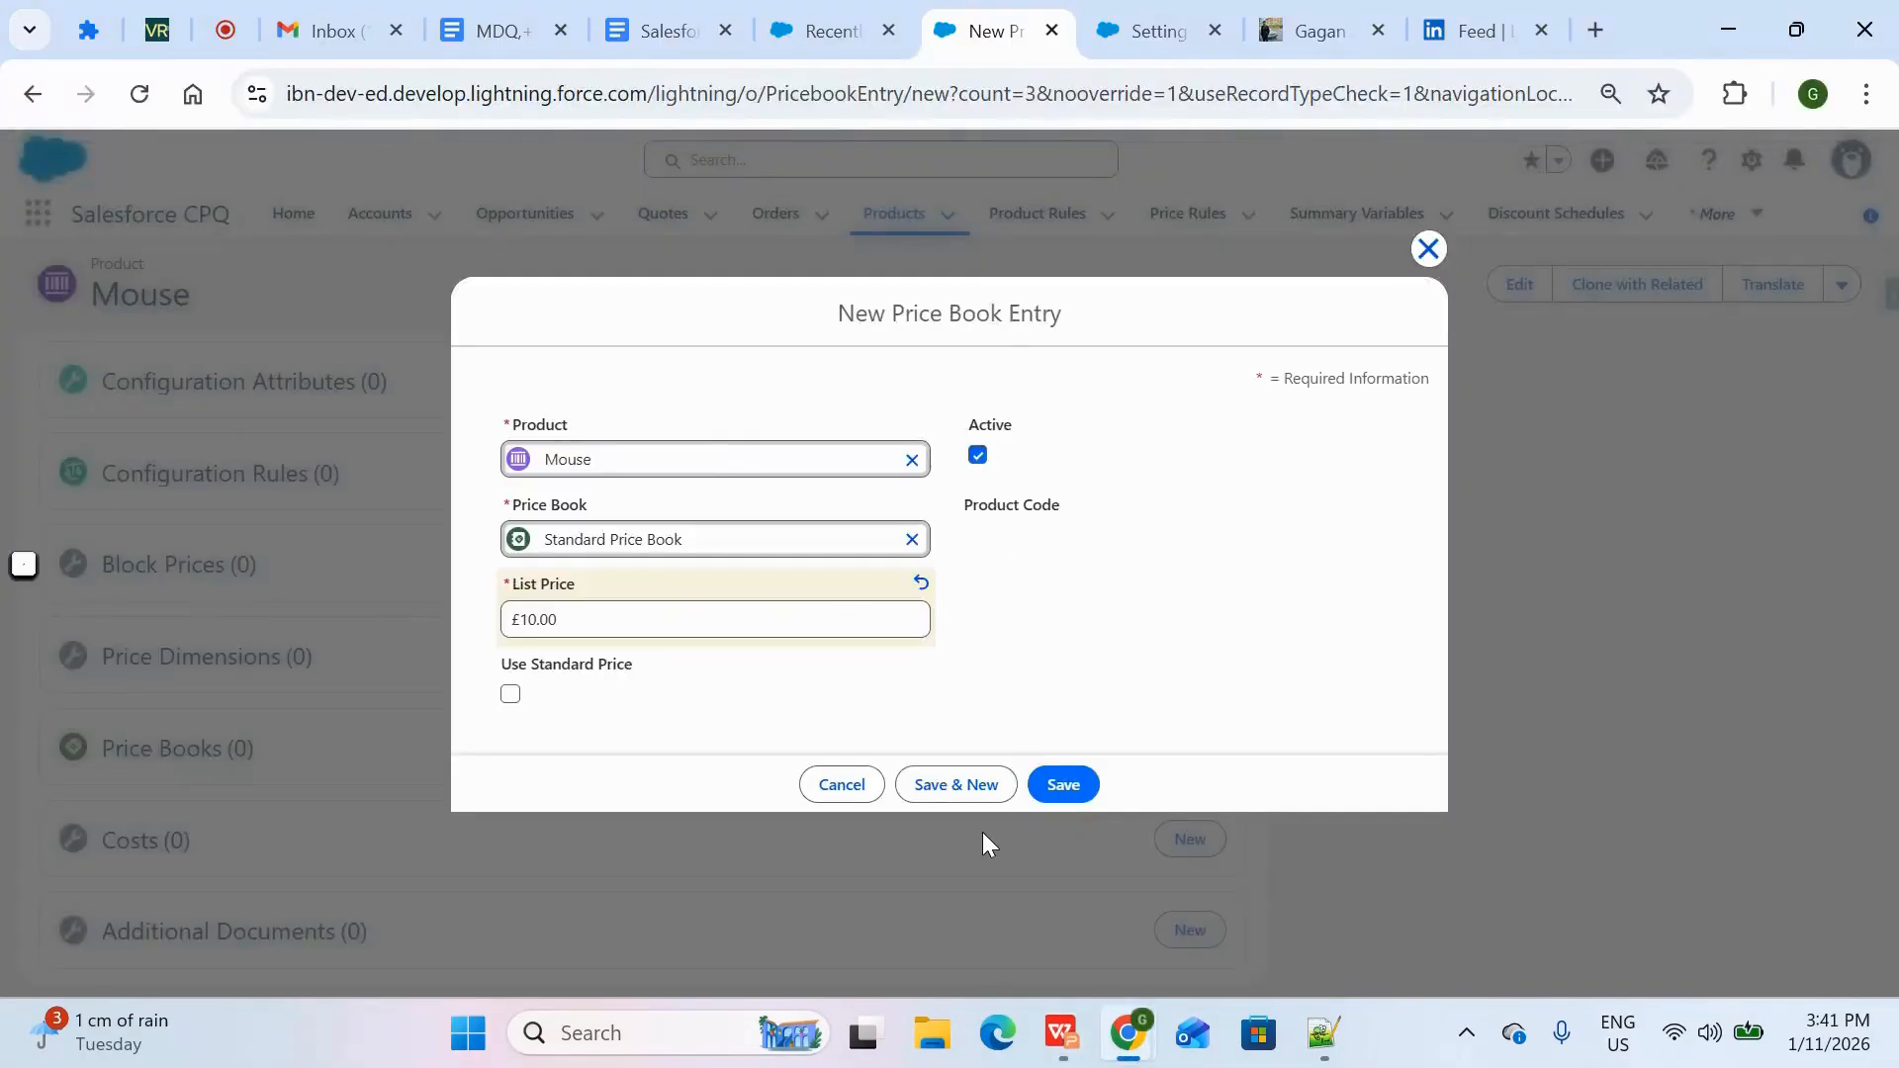
pyautogui.click(1083, 791)
pyautogui.scroll(-1, 722, 639)
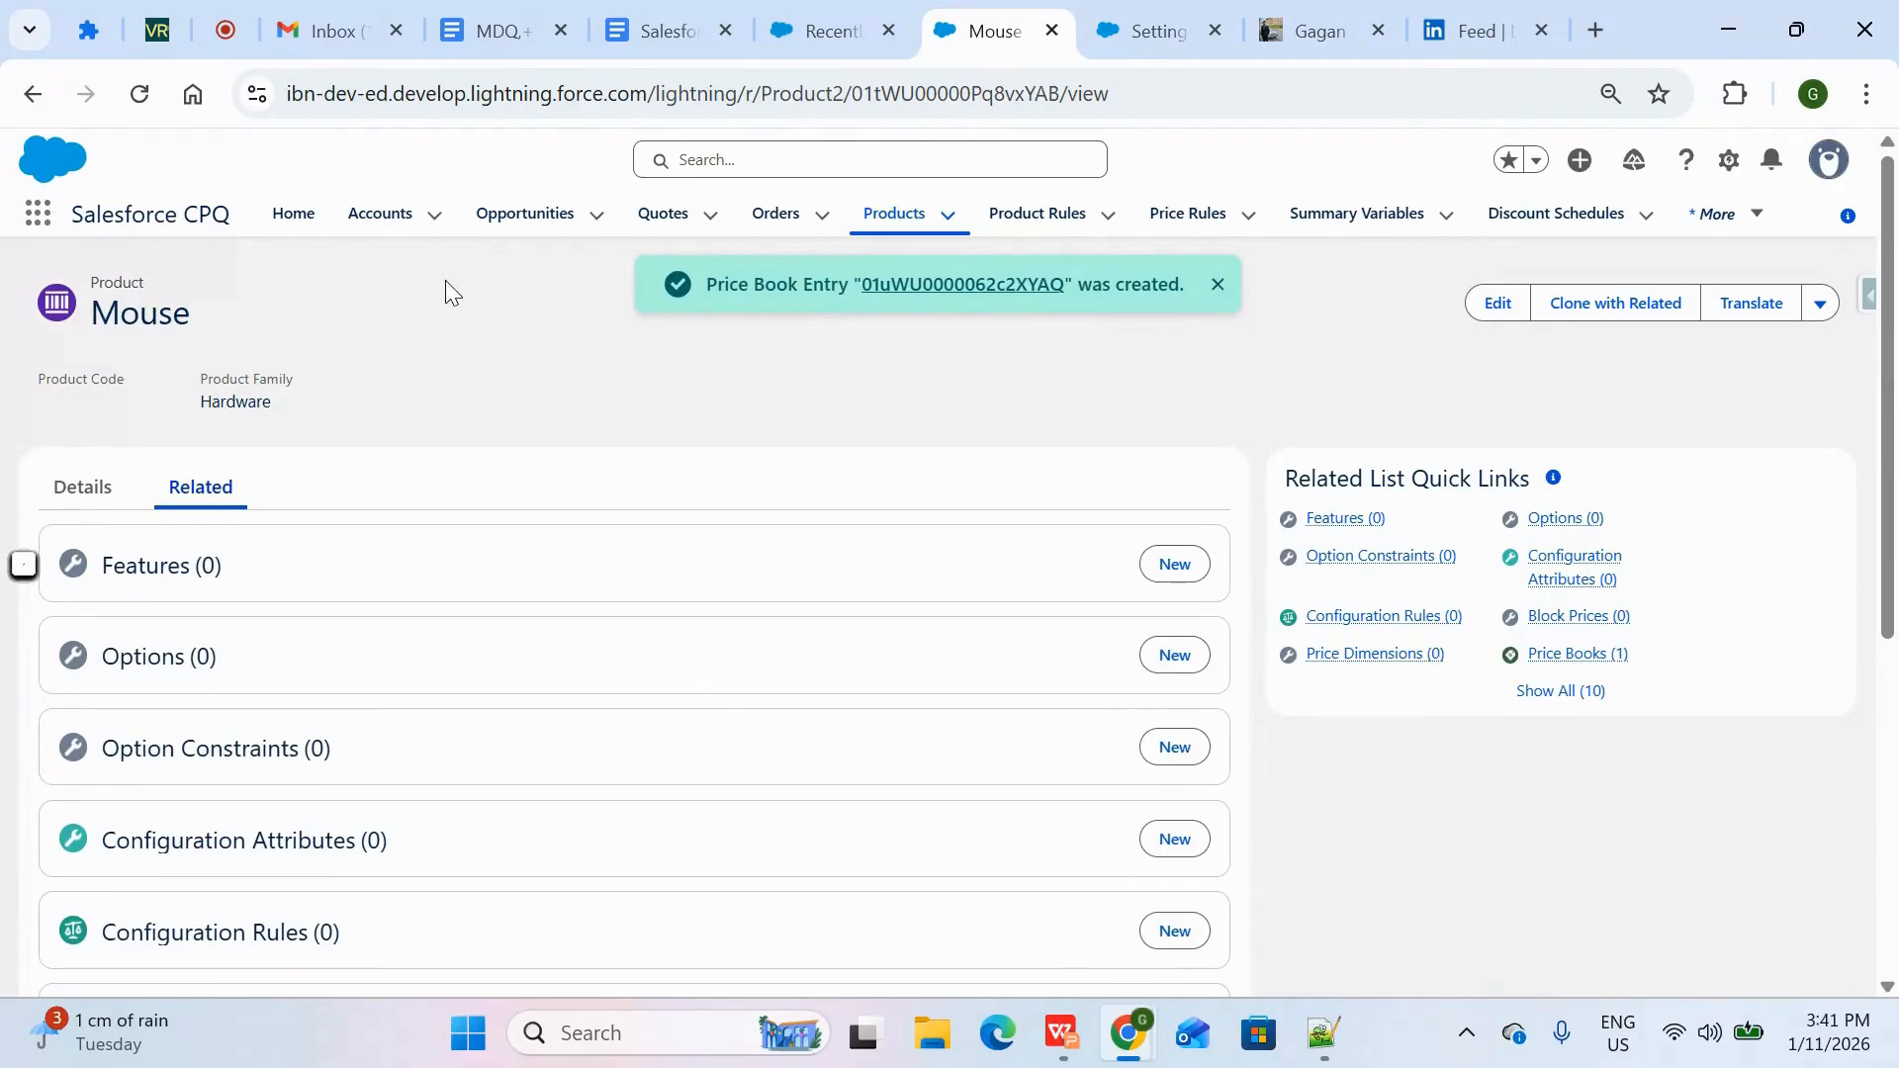
pyautogui.click(905, 220)
pyautogui.hotkey('alt', 'Tab')
pyautogui.hotkey('alt', 'Tab')
pyautogui.click(1351, 379)
pyautogui.write('k')
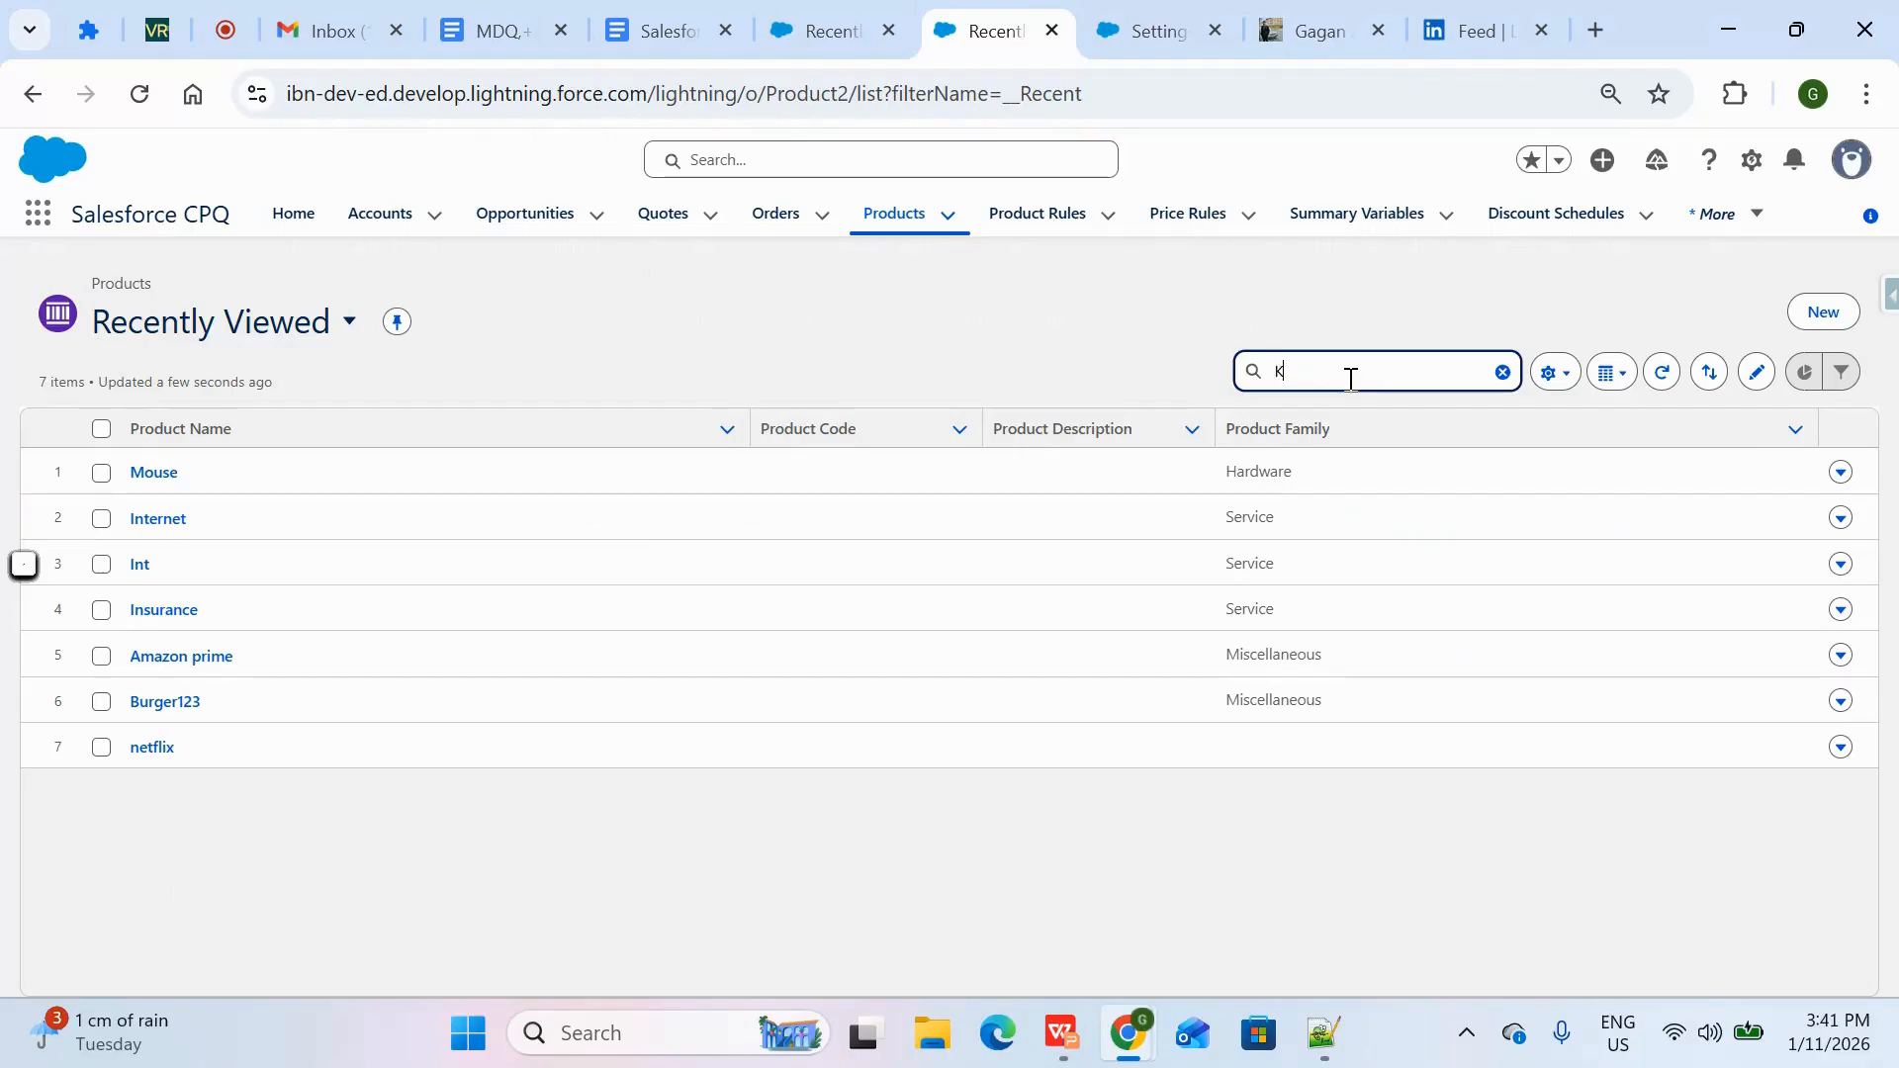
pyautogui.press('BackSpace')
pyautogui.press('BackSpace')
# Create an active product named KeyBoard in the Hardware product family
pyautogui.click(1823, 312)
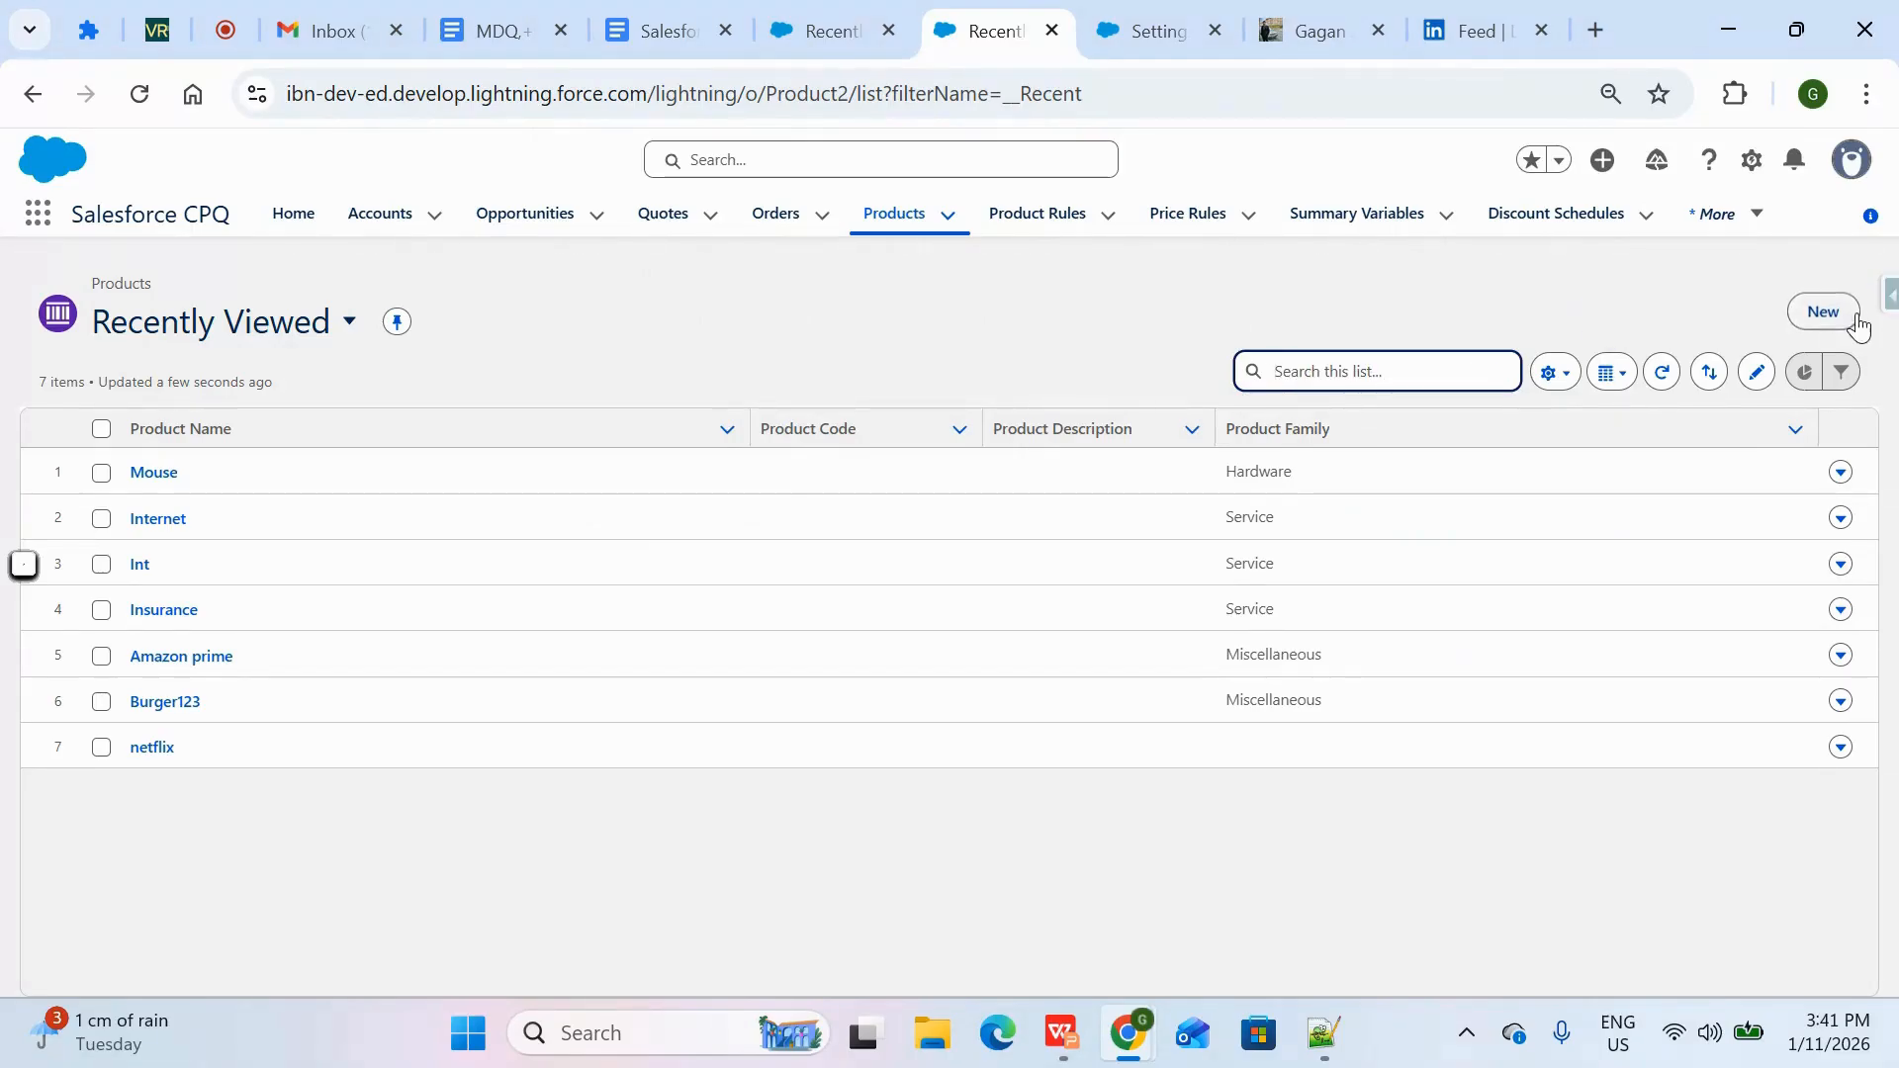
pyautogui.write('KeyBoard')
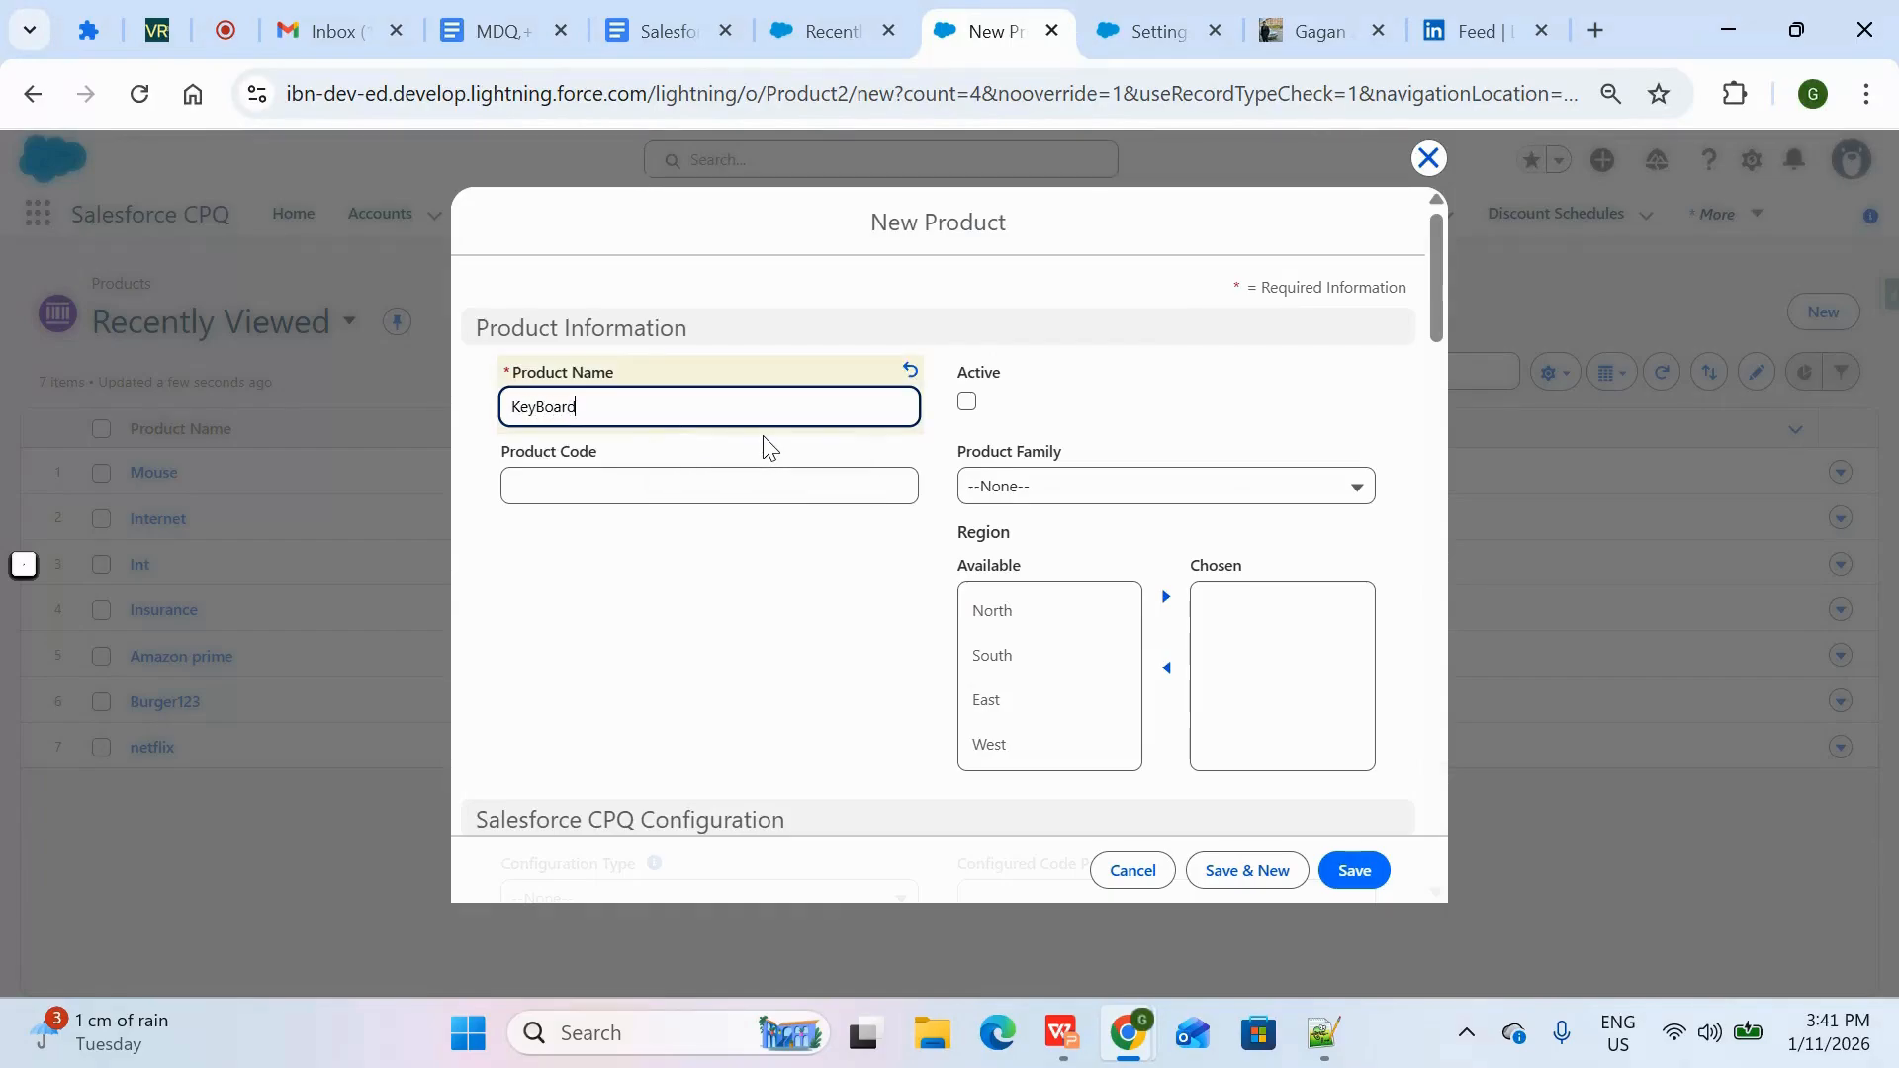
pyautogui.click(1076, 486)
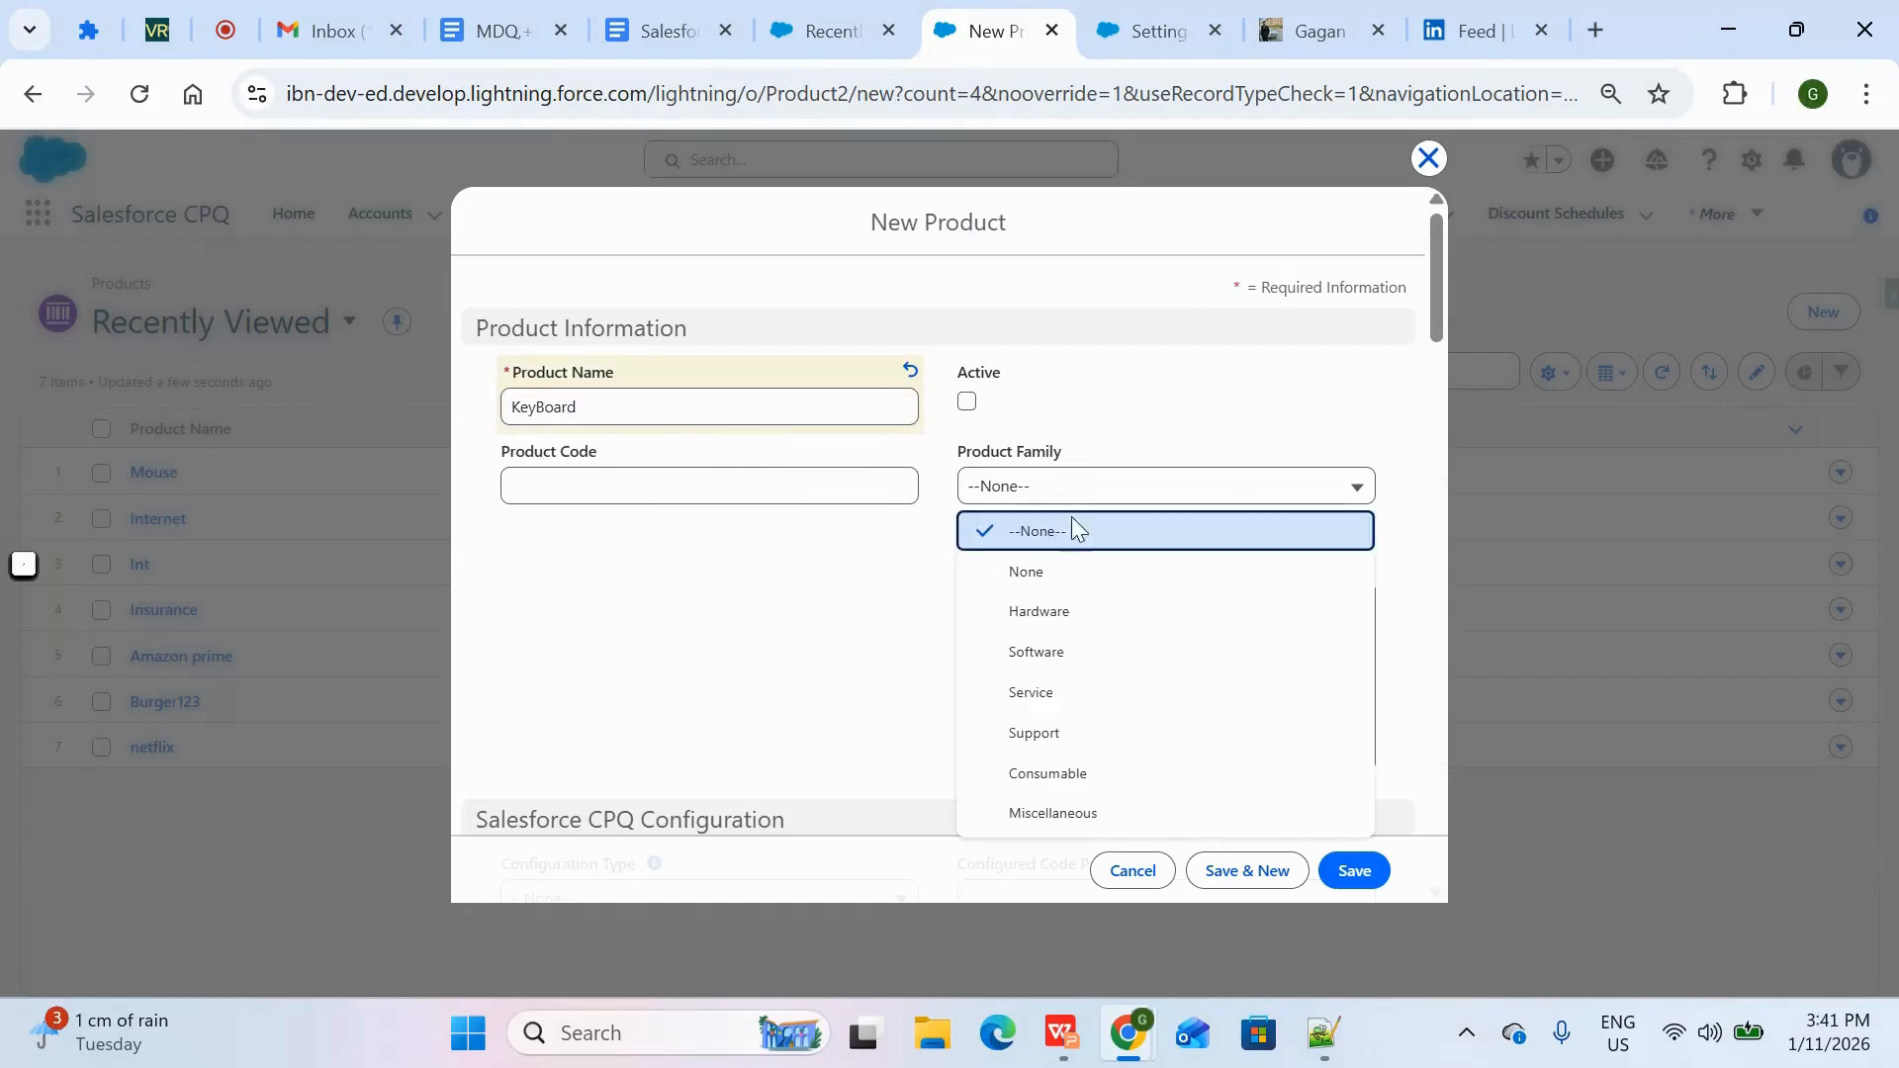
pyautogui.click(1088, 607)
pyautogui.click(973, 401)
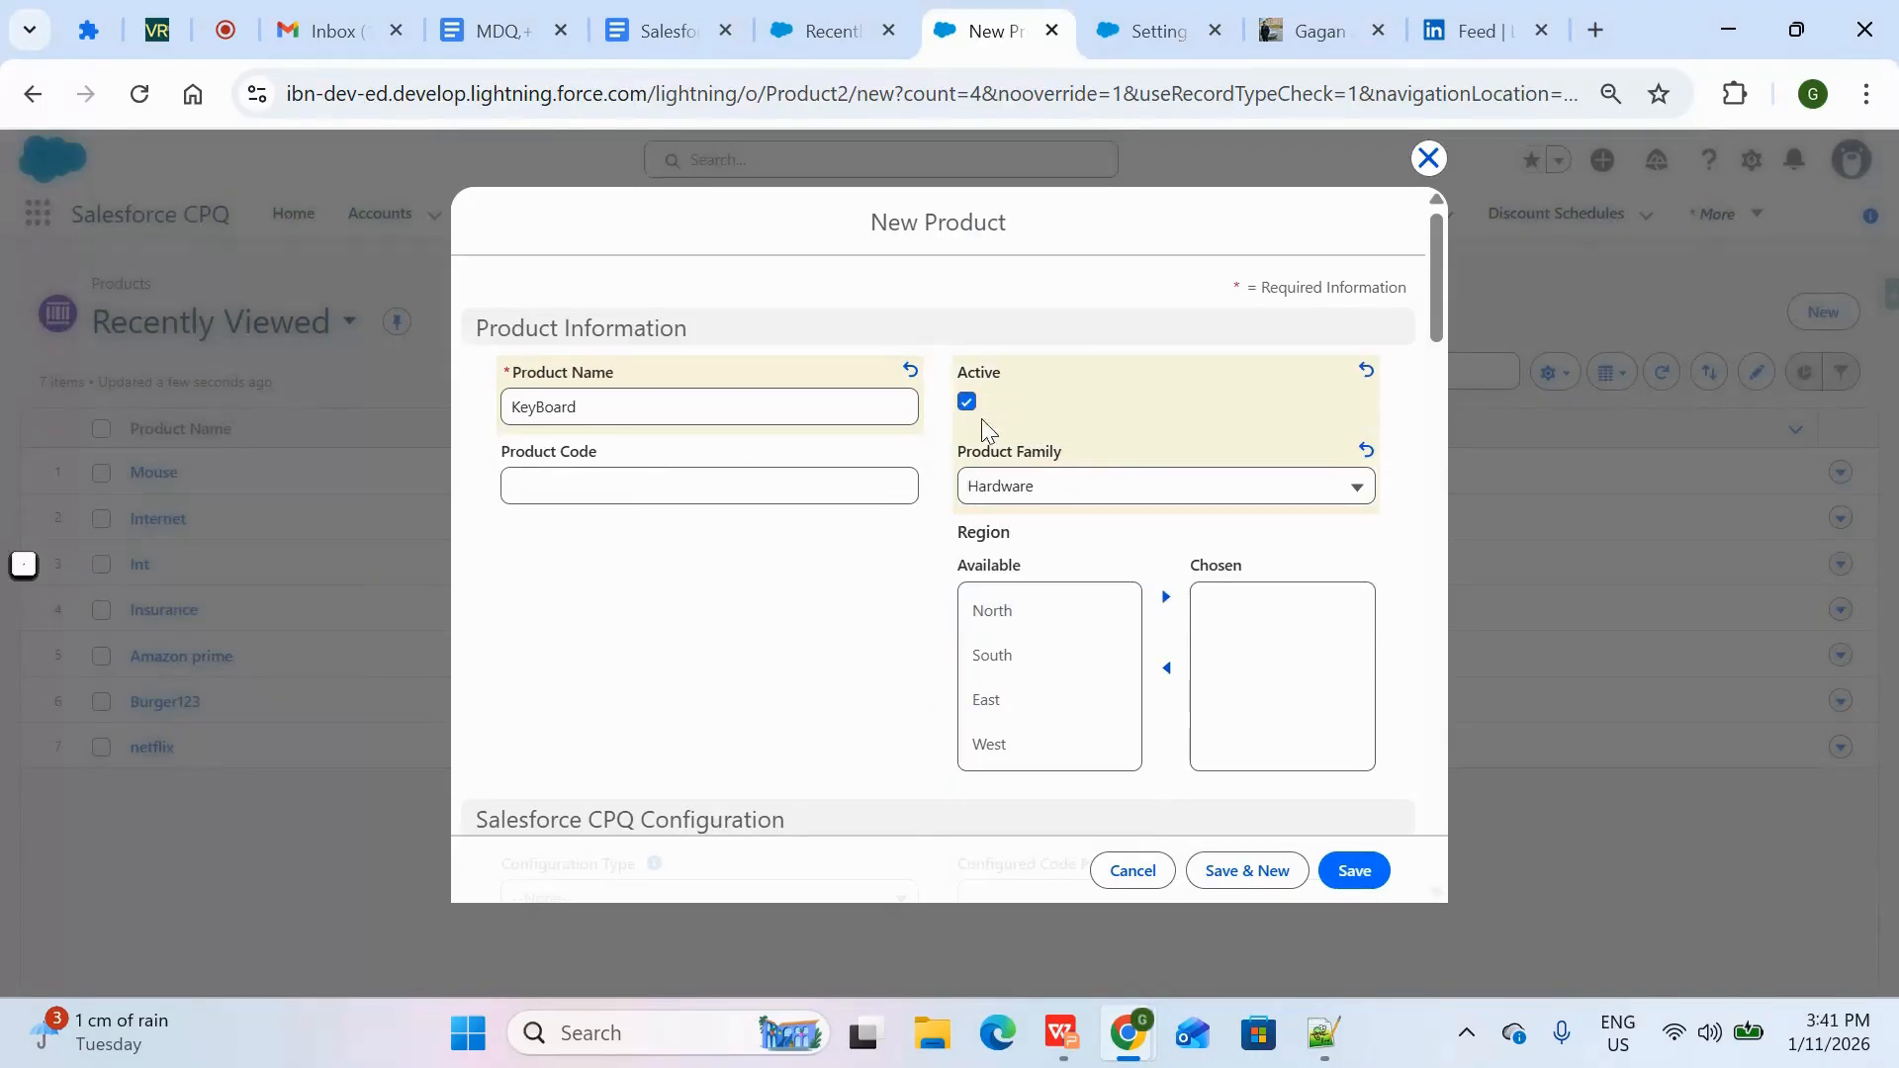
pyautogui.click(1363, 870)
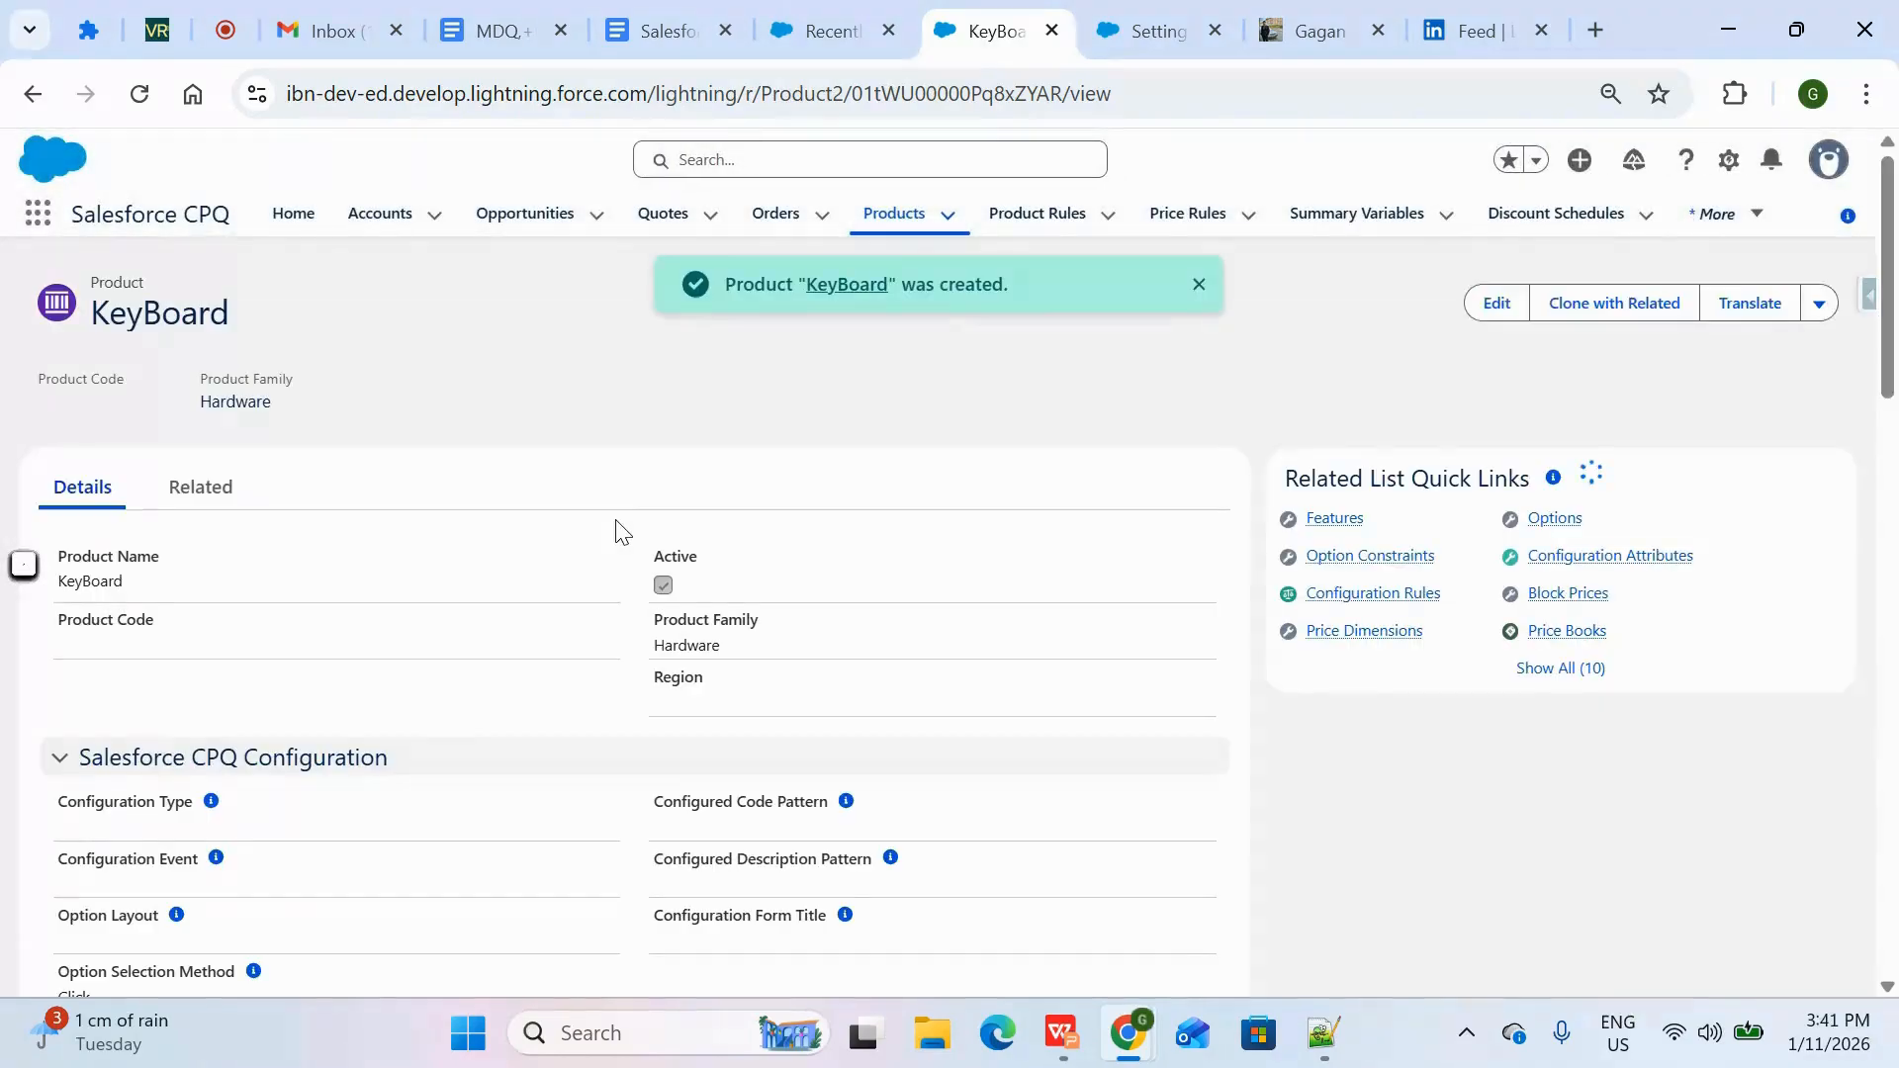
# Add a standard price book entry with a list price of £5 to the KeyBoard product
pyautogui.click(218, 488)
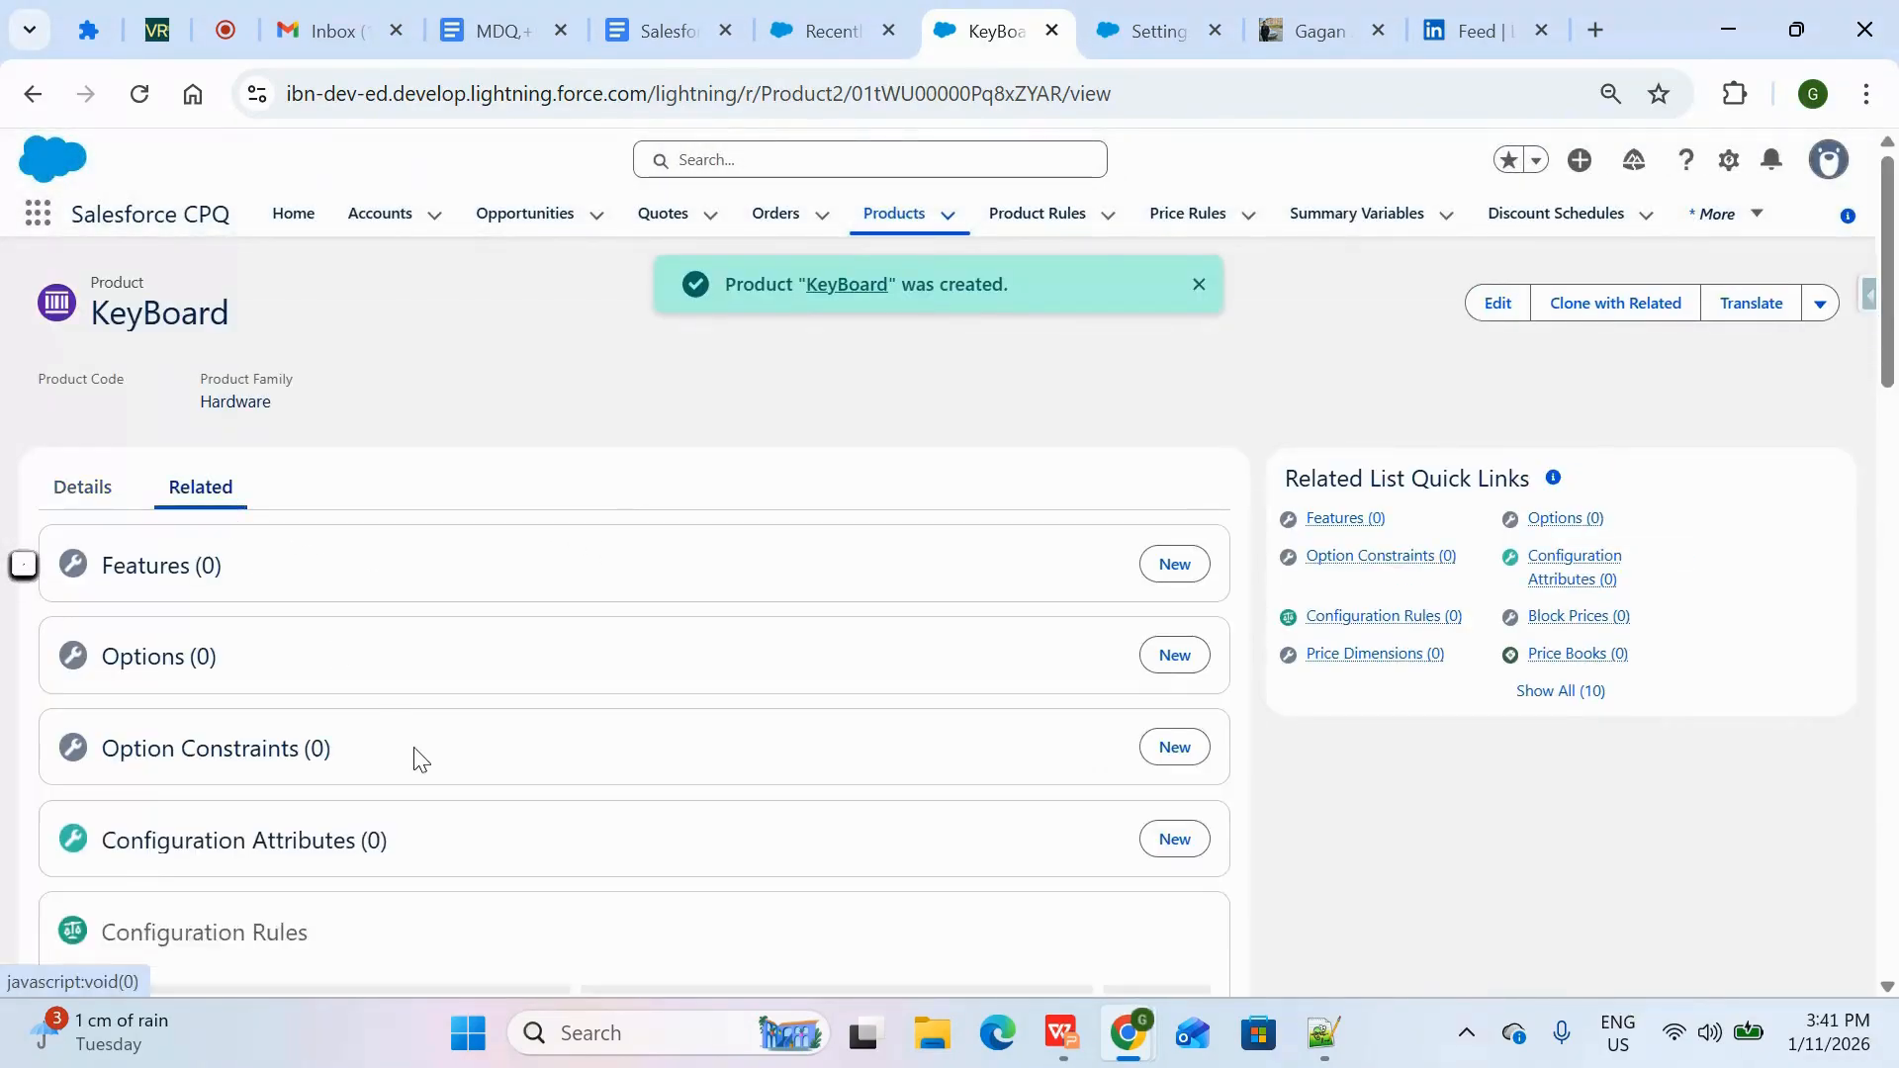
pyautogui.scroll(-5, 415, 759)
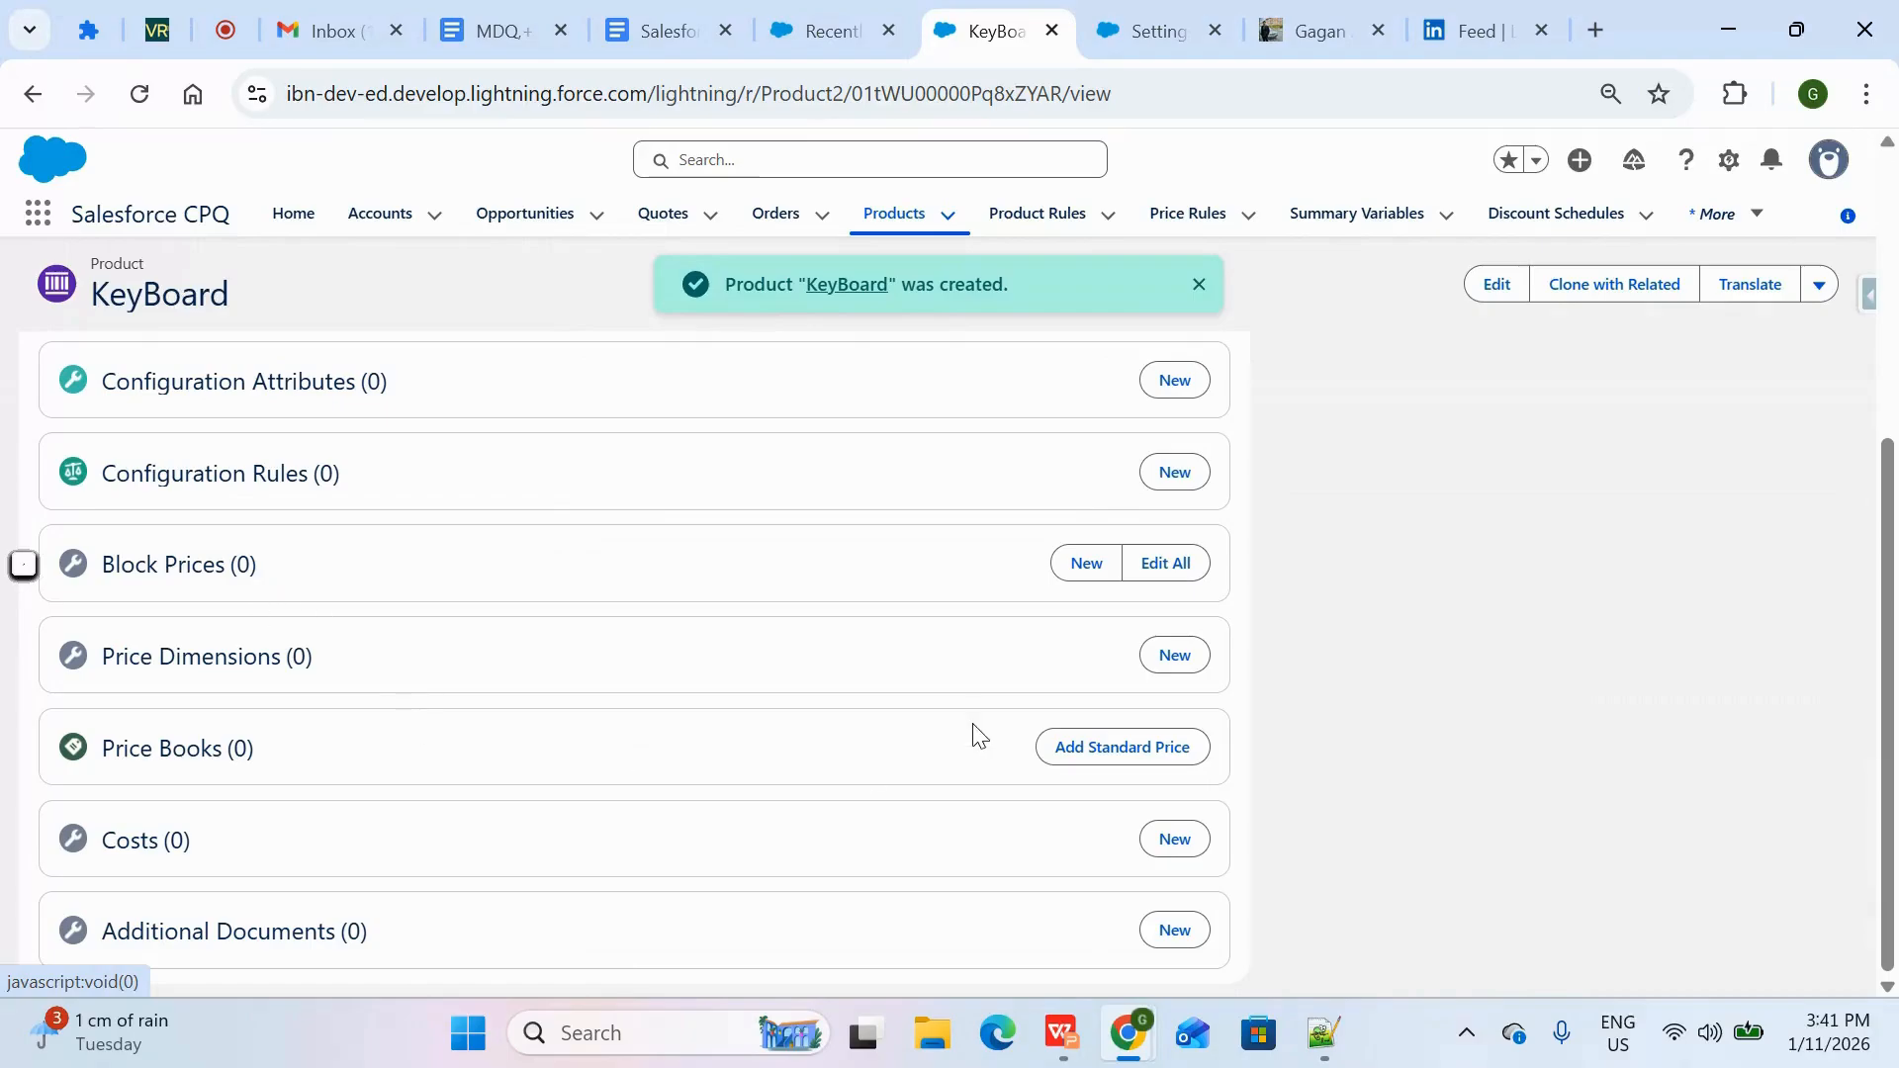
pyautogui.click(1162, 757)
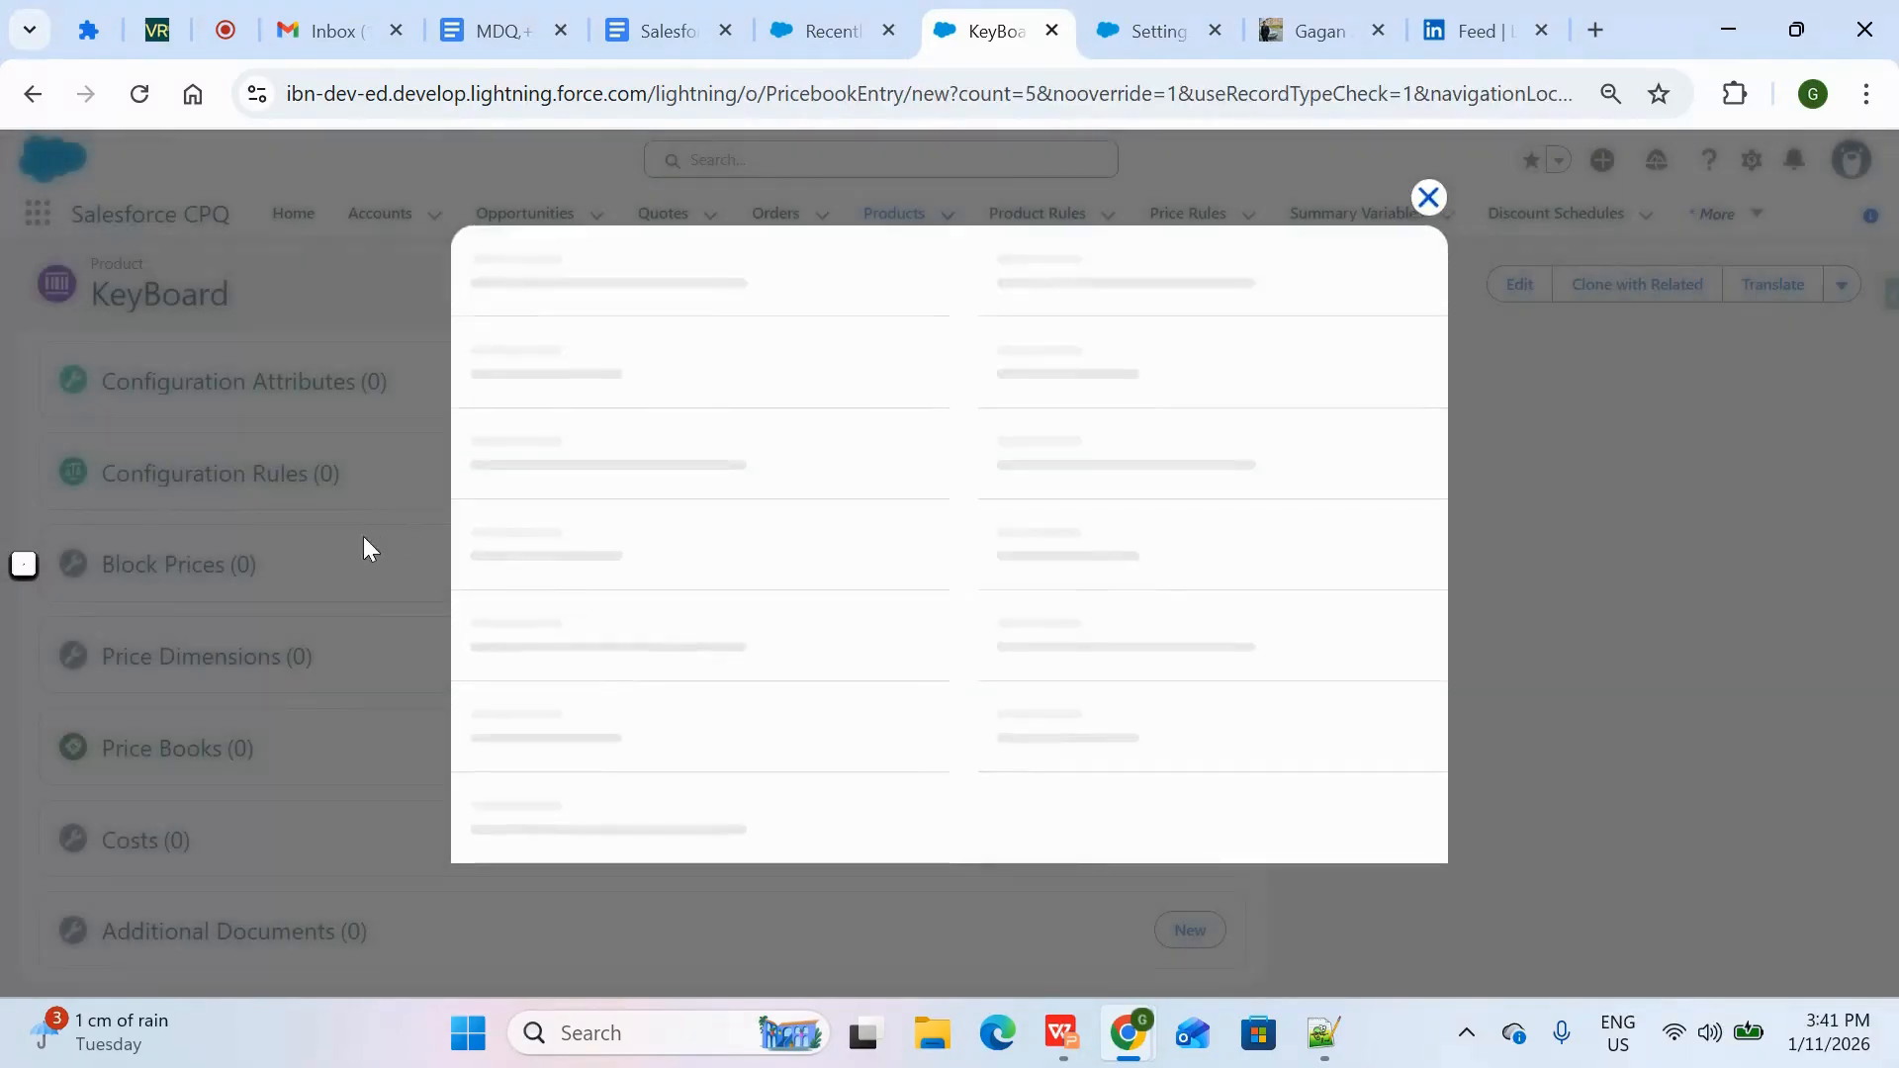
pyautogui.click(719, 608)
pyautogui.write('5')
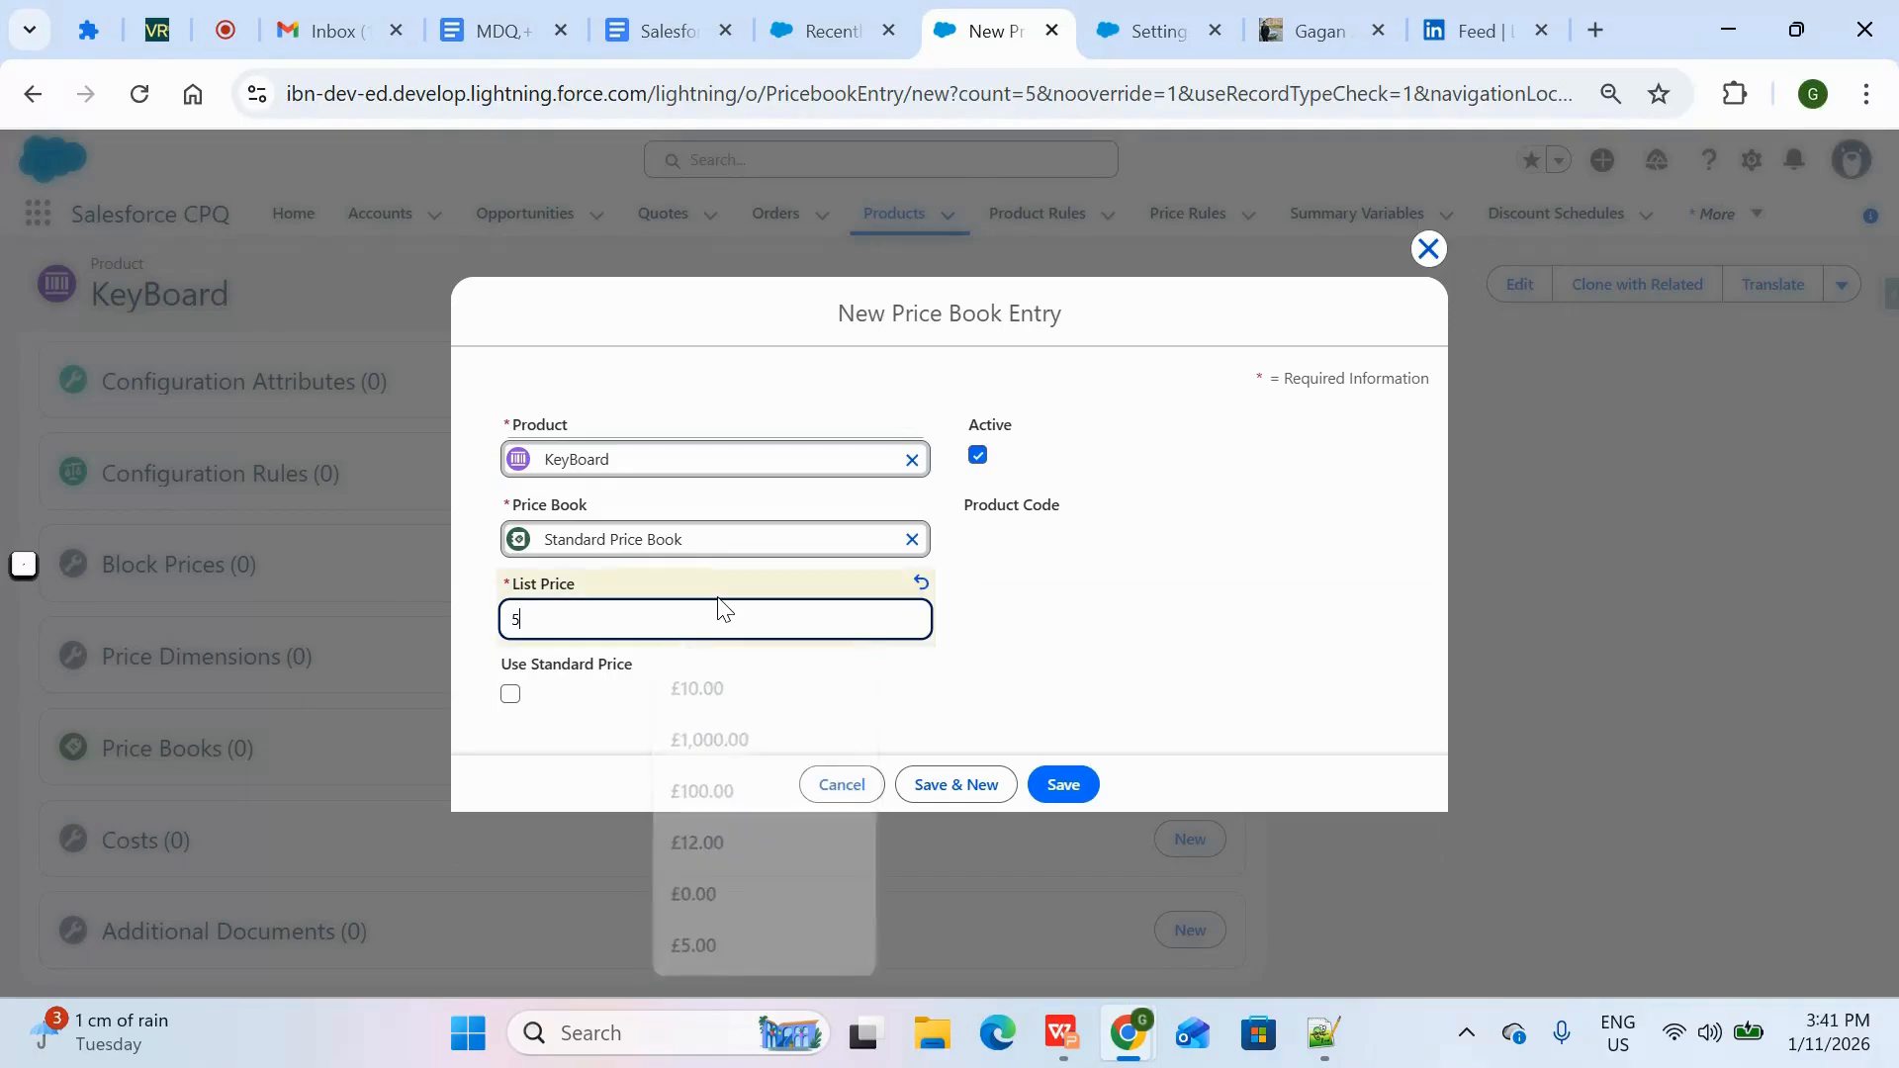
pyautogui.click(886, 725)
pyautogui.click(1084, 783)
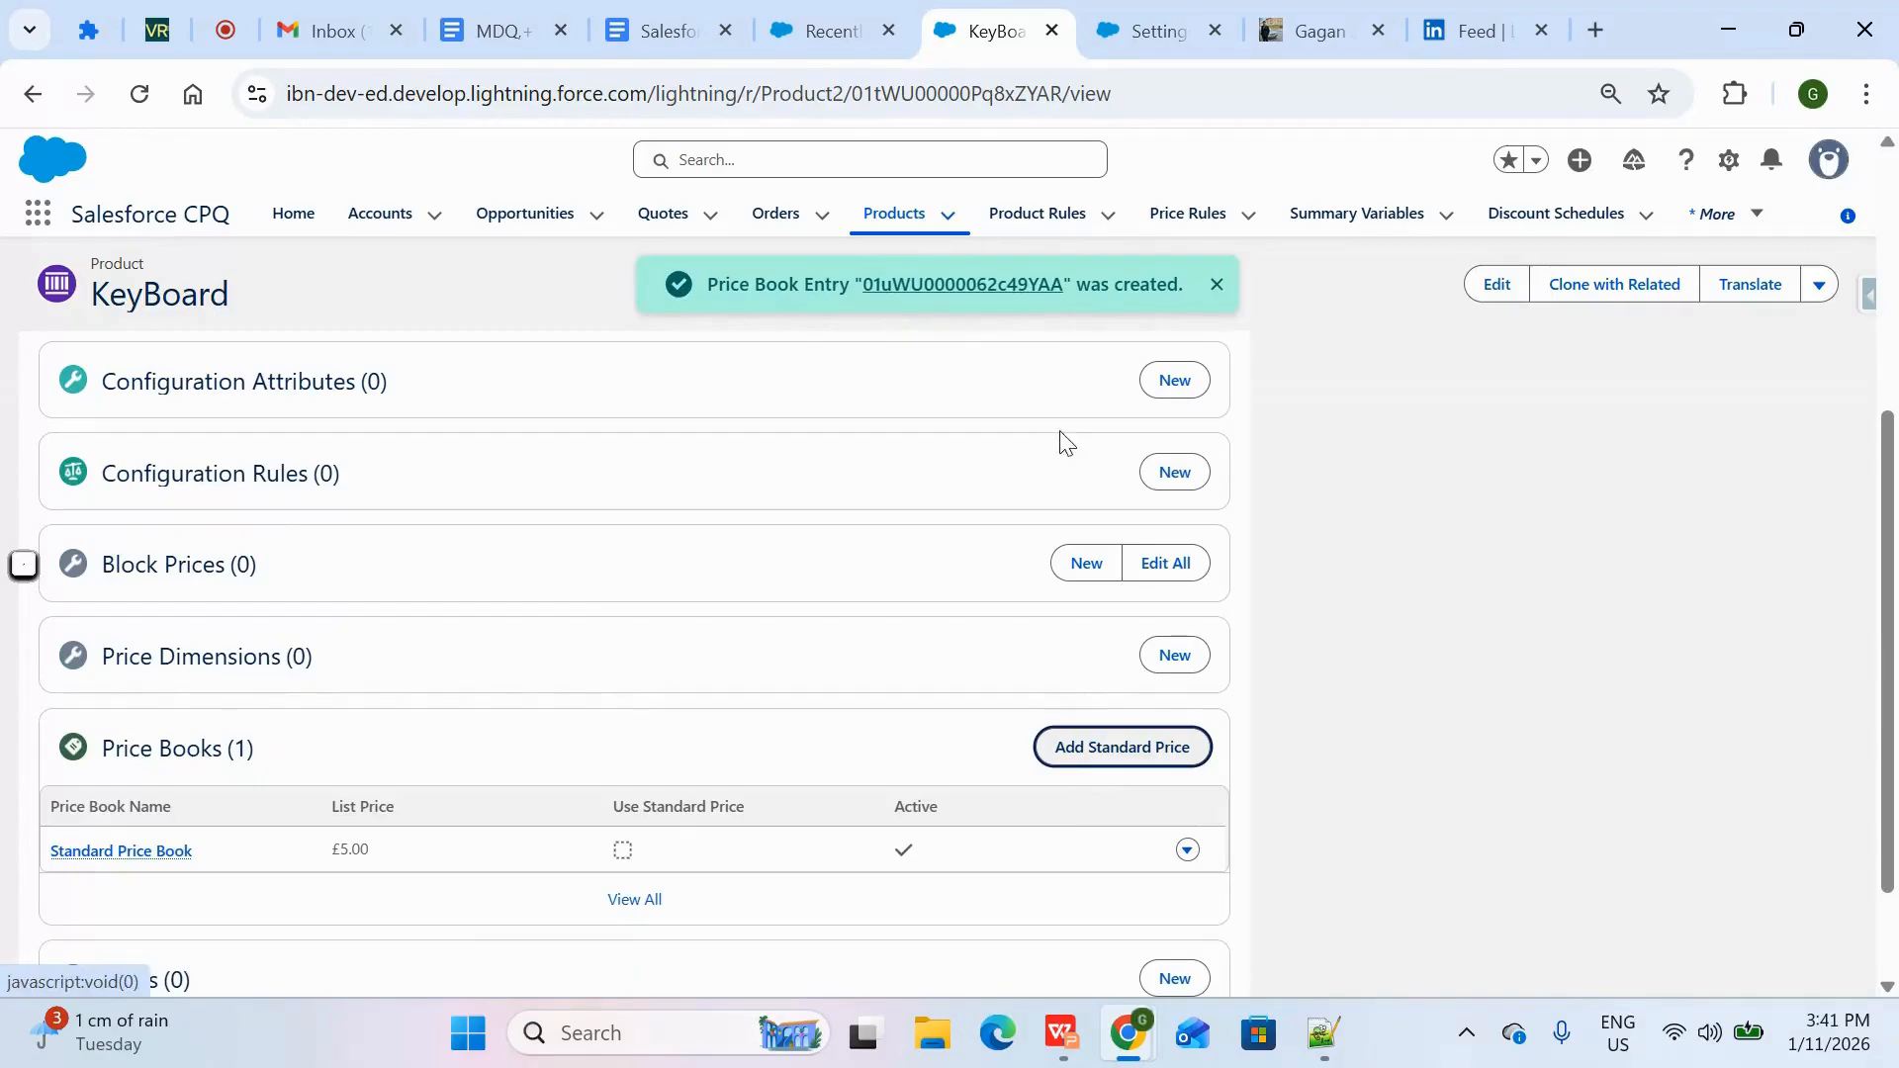
# Create another product named Laptop, marked active and assigned to the Hardware product family
pyautogui.click(900, 237)
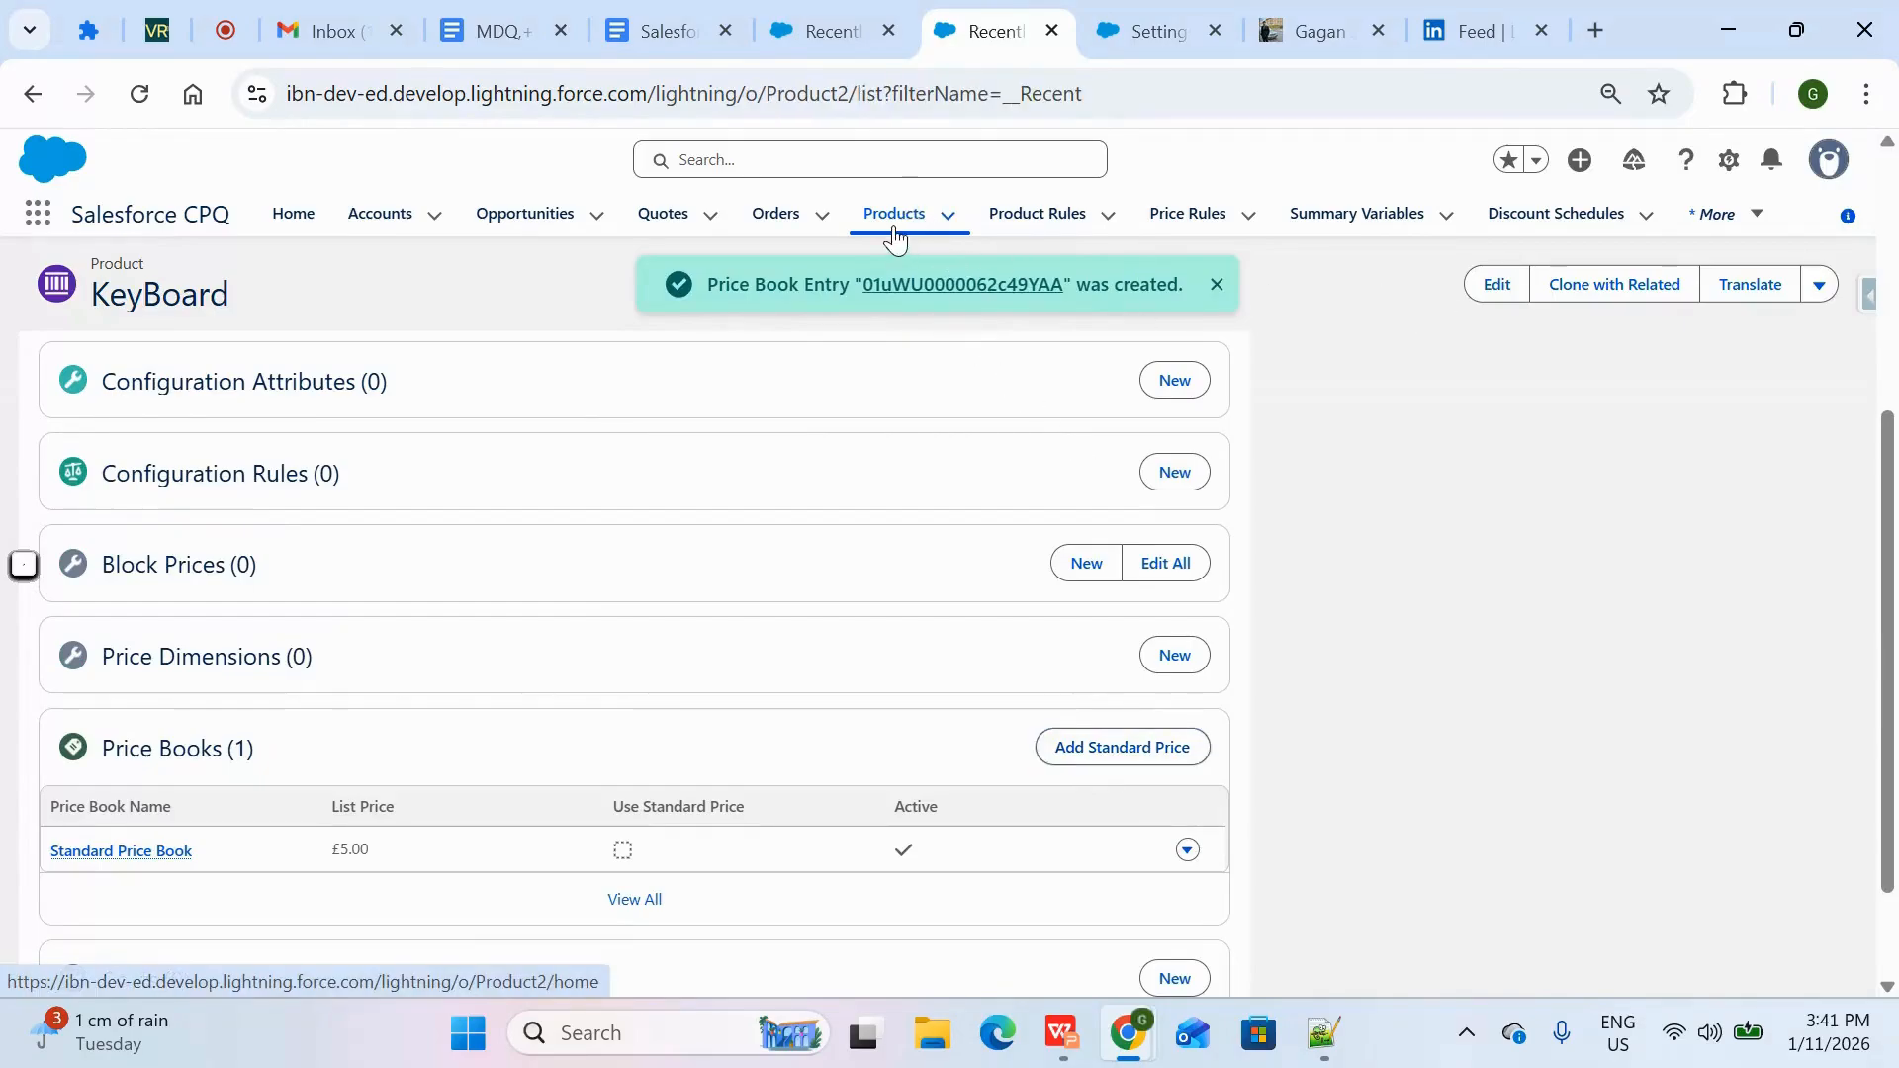
pyautogui.click(1830, 311)
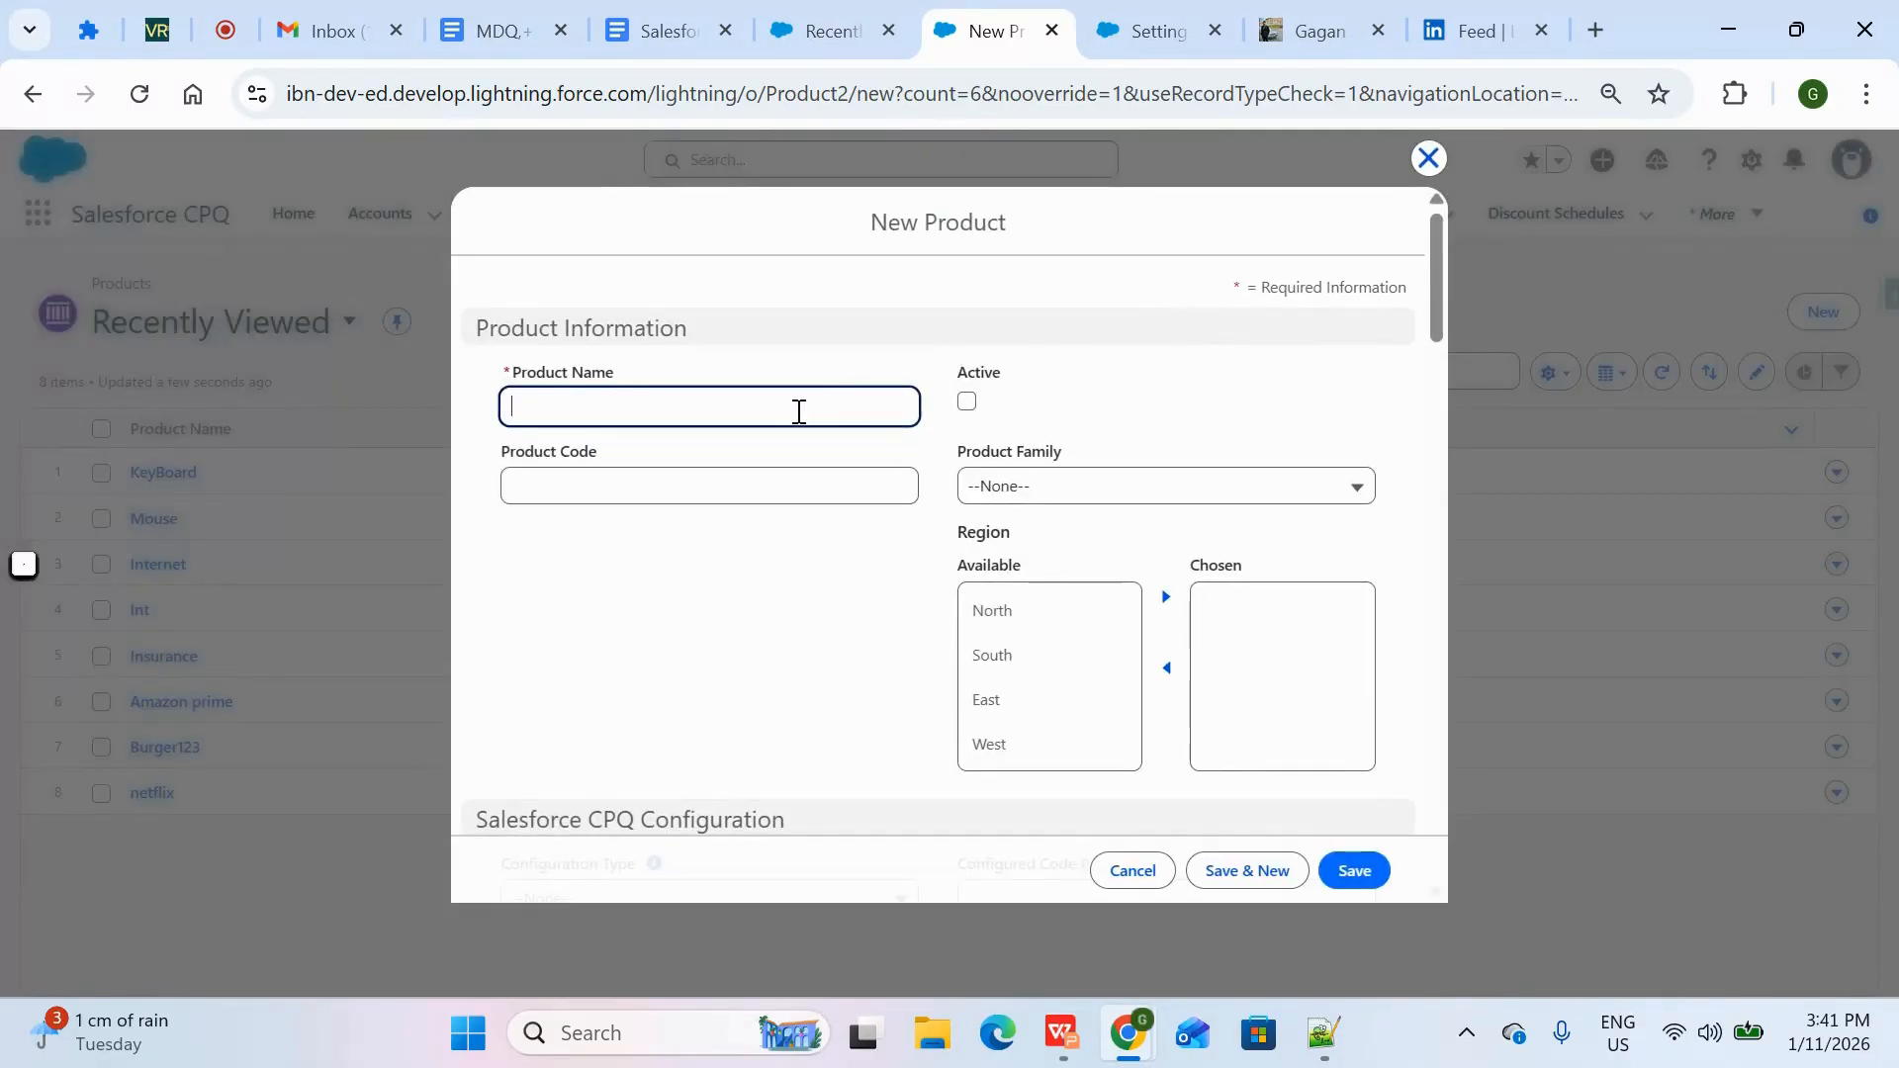
pyautogui.click(800, 408)
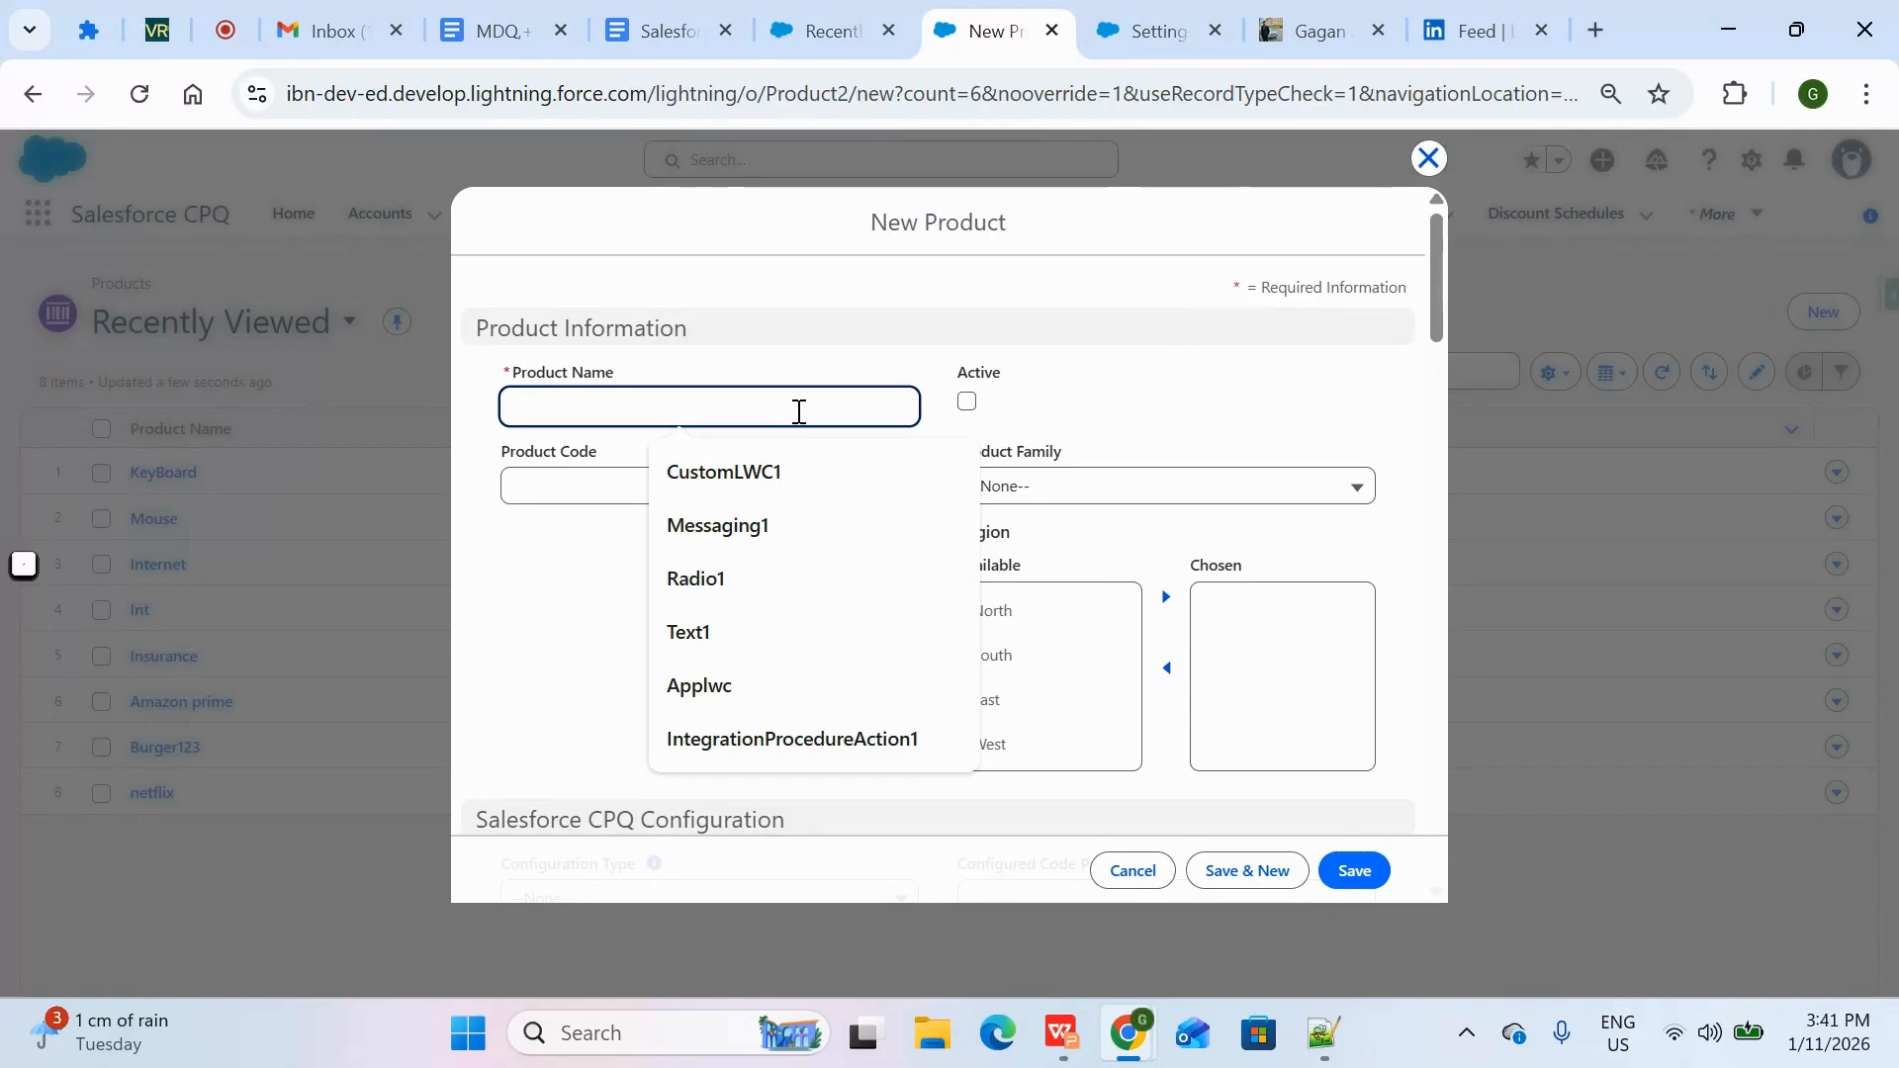
pyautogui.write('Laptop')
pyautogui.click(995, 437)
pyautogui.click(967, 400)
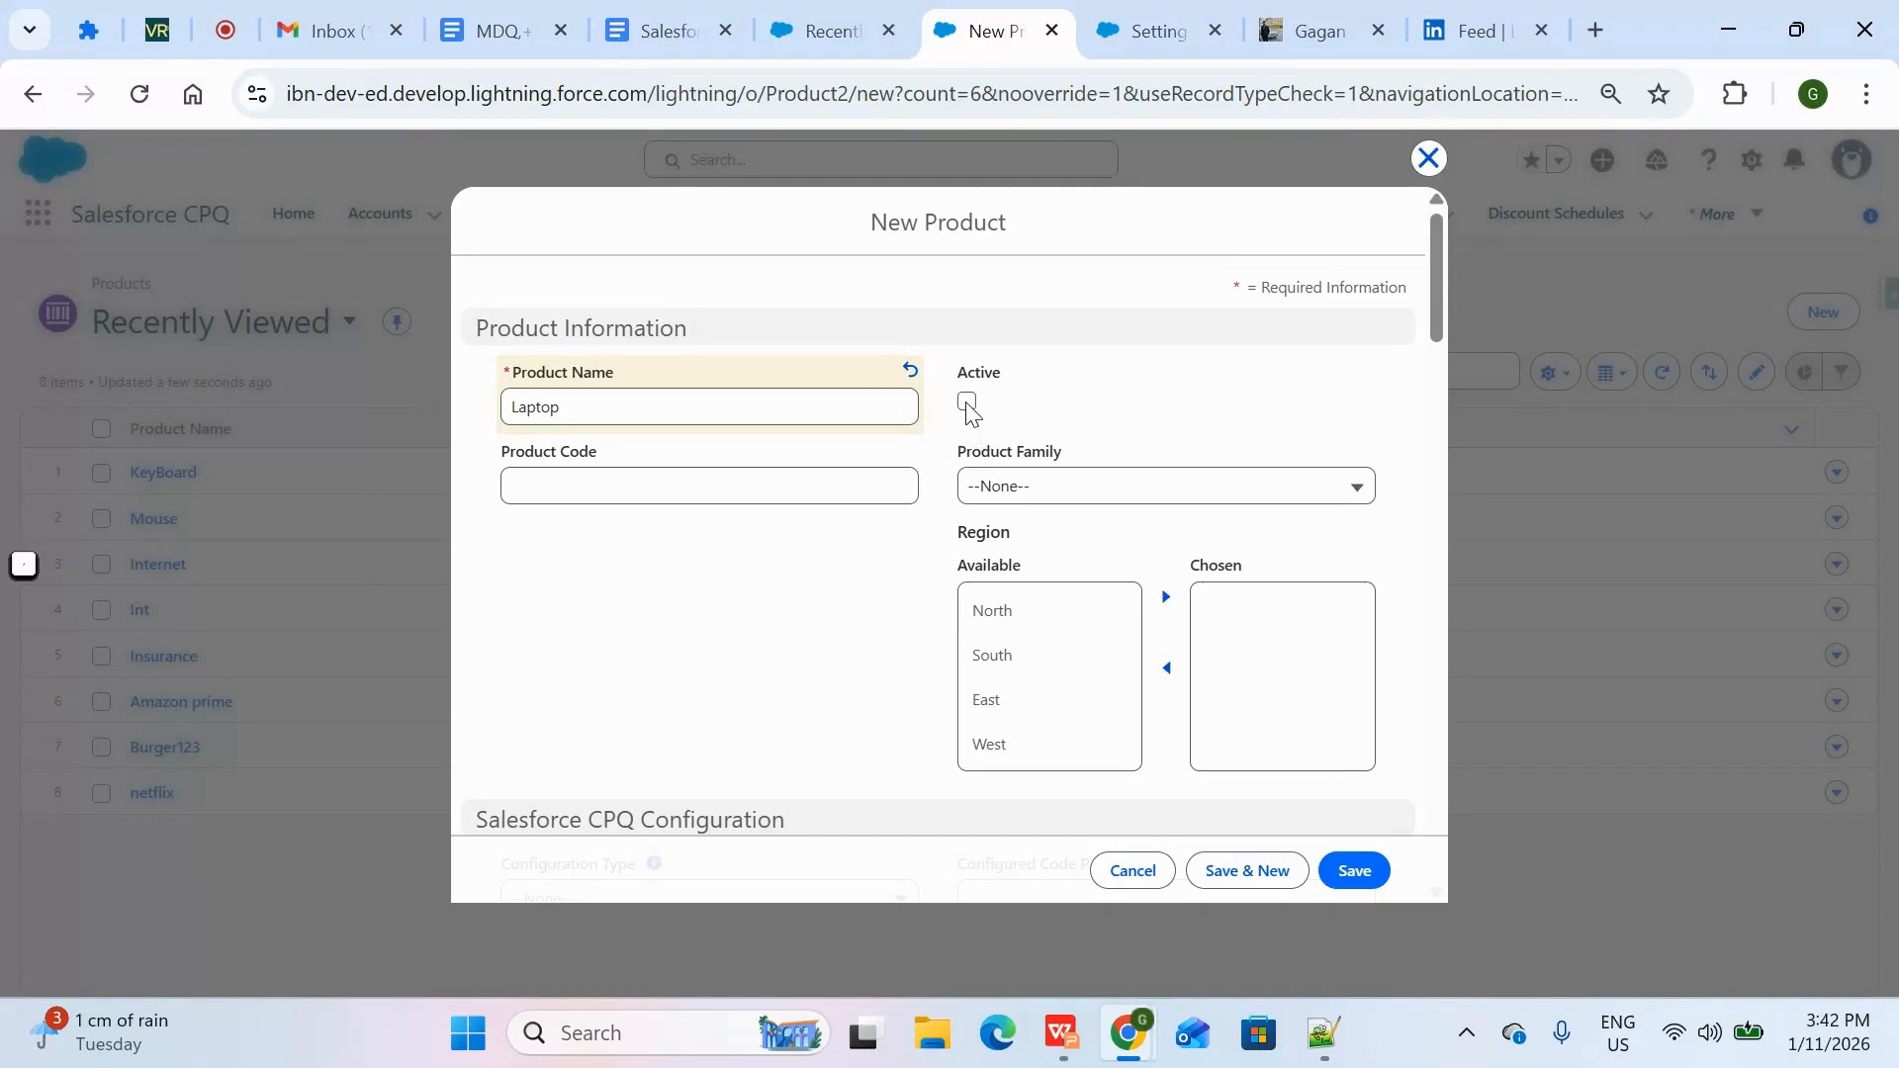
pyautogui.doubleClick(1020, 483)
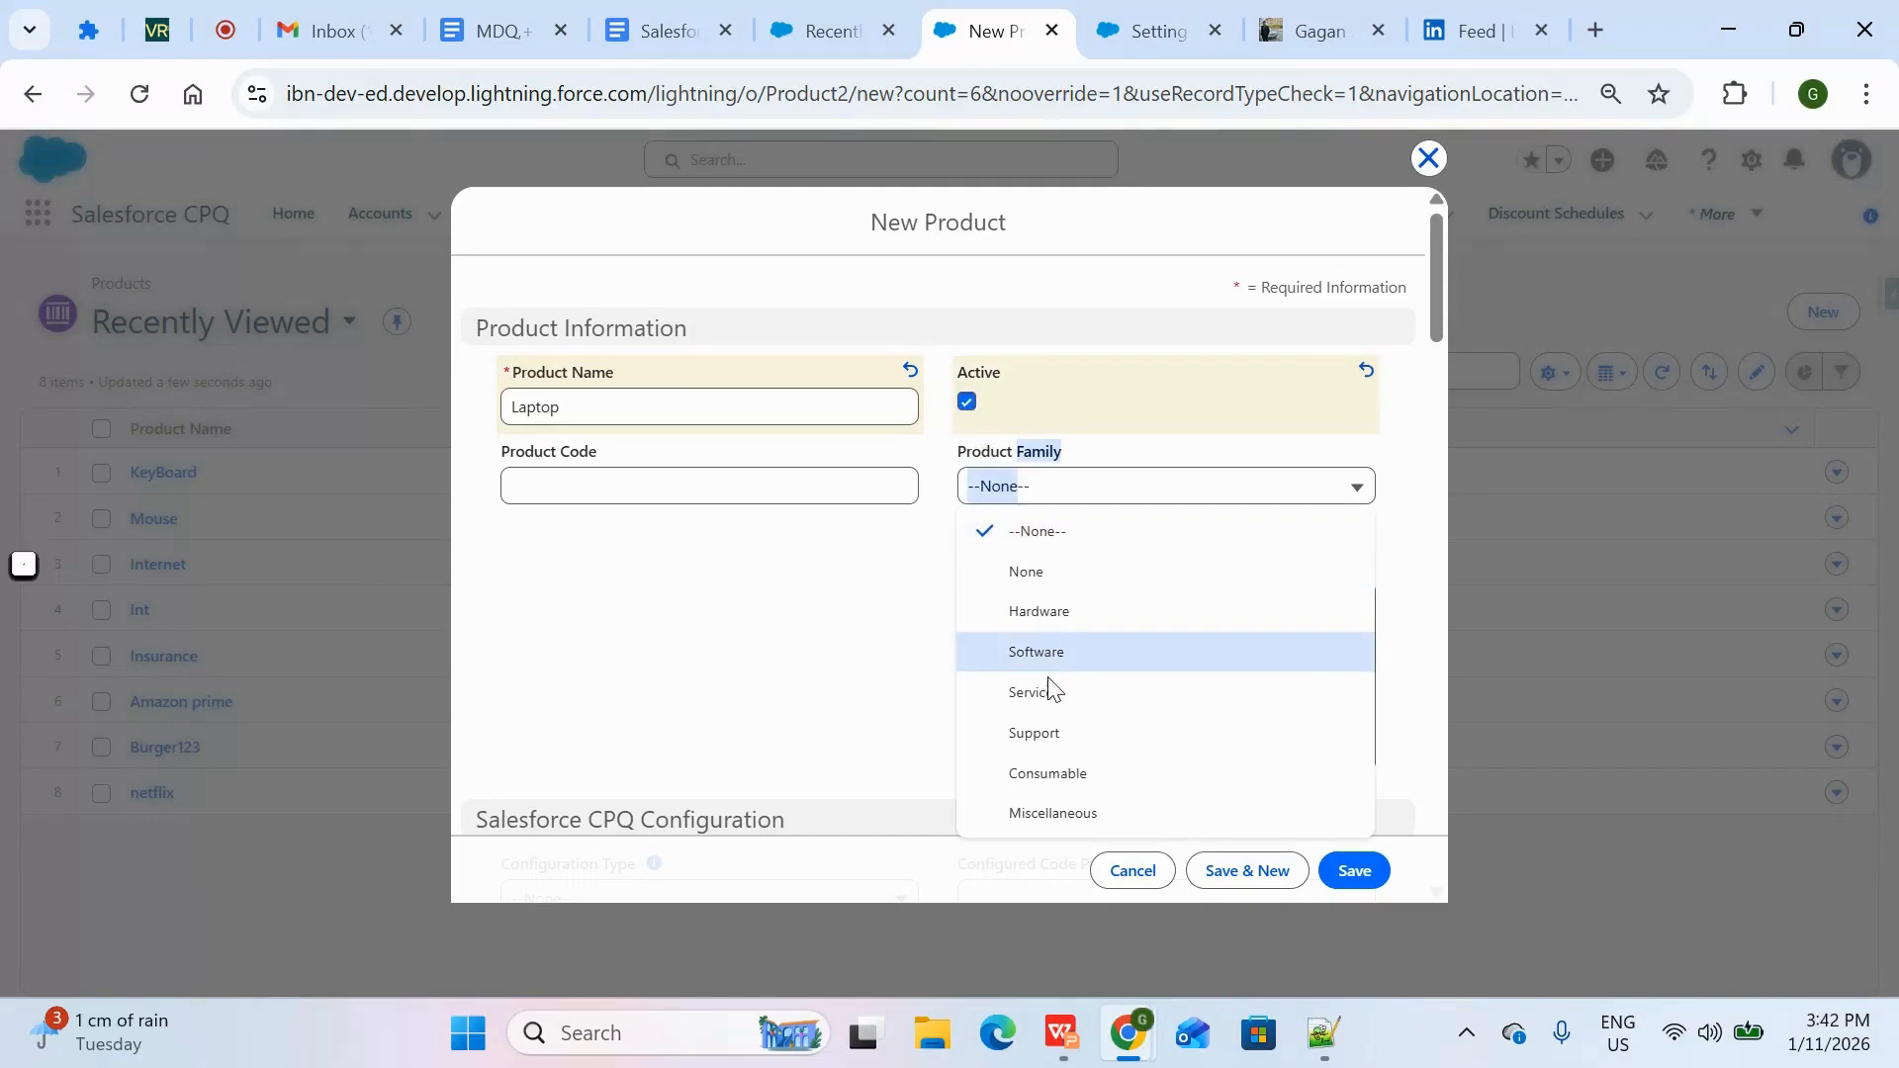
pyautogui.click(1085, 610)
pyautogui.click(1372, 873)
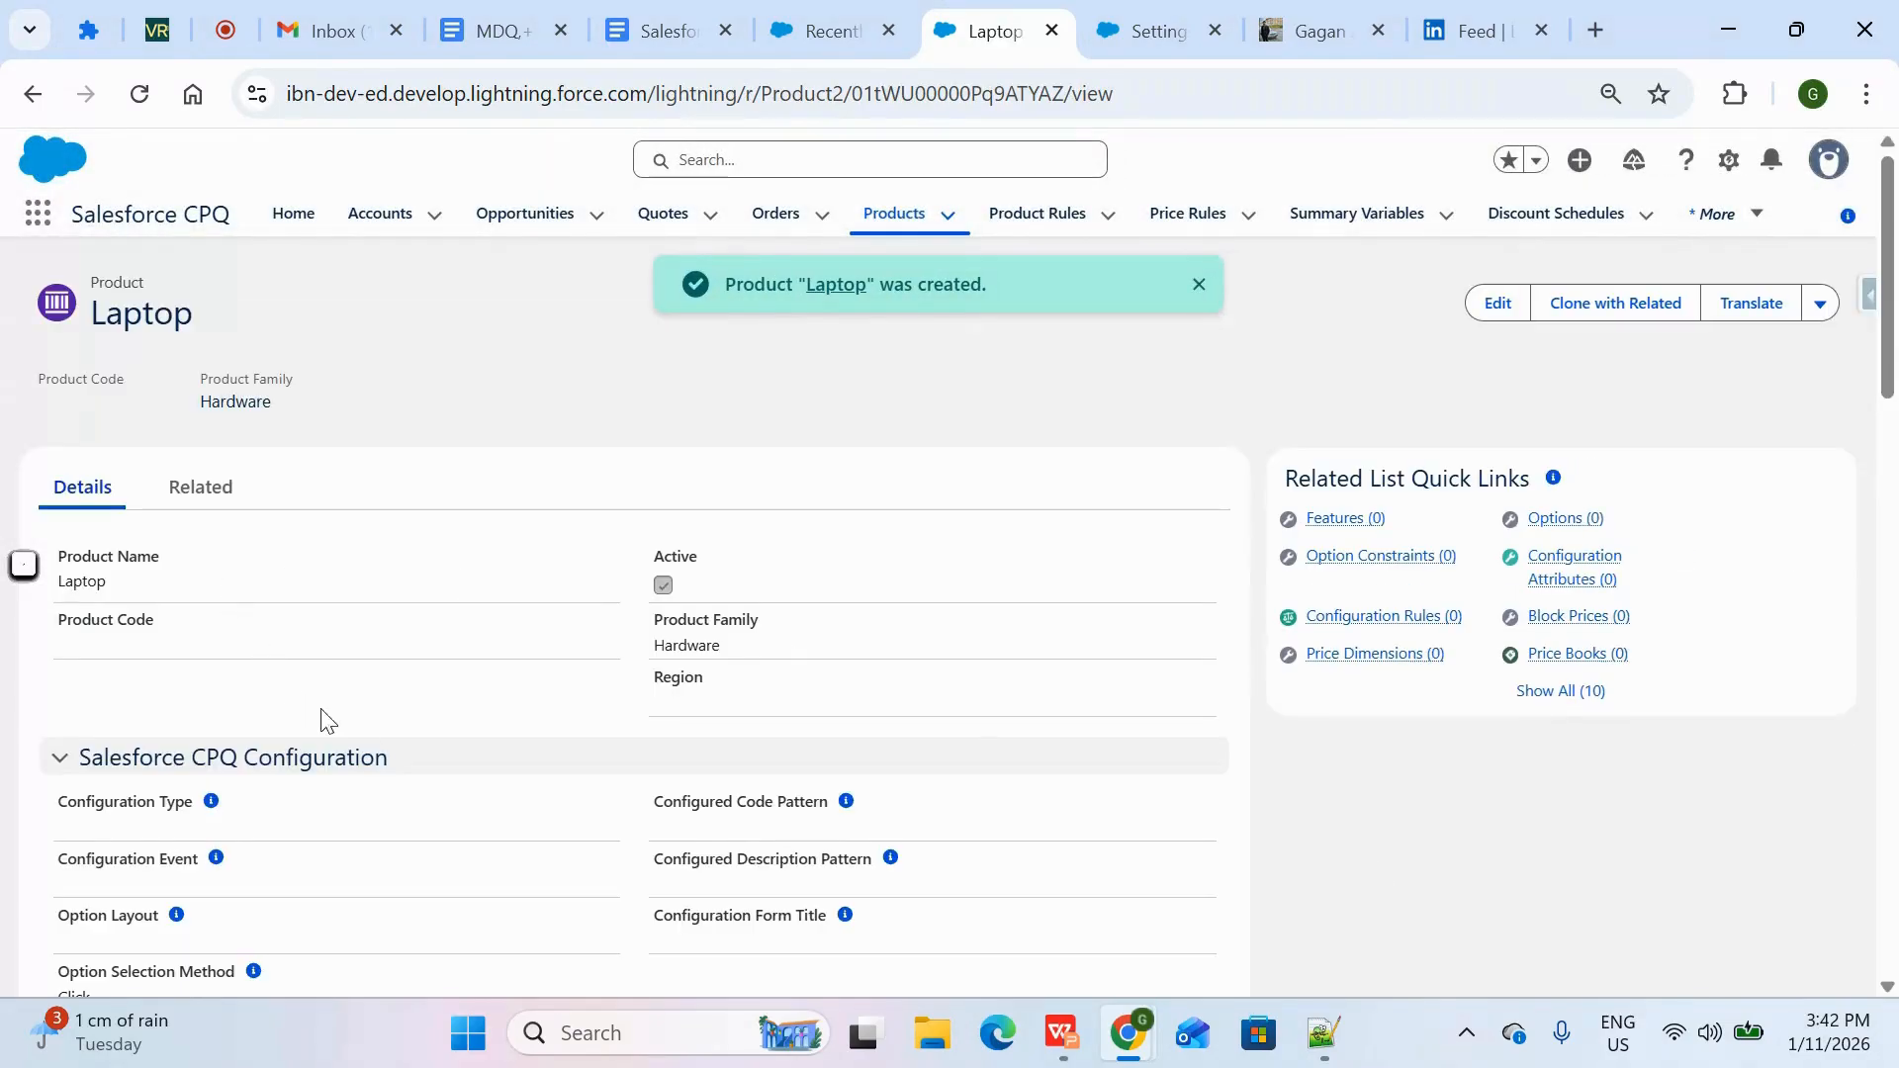
# Add a standard price book entry with a list price of £1,000 to the Laptop product
pyautogui.click(200, 486)
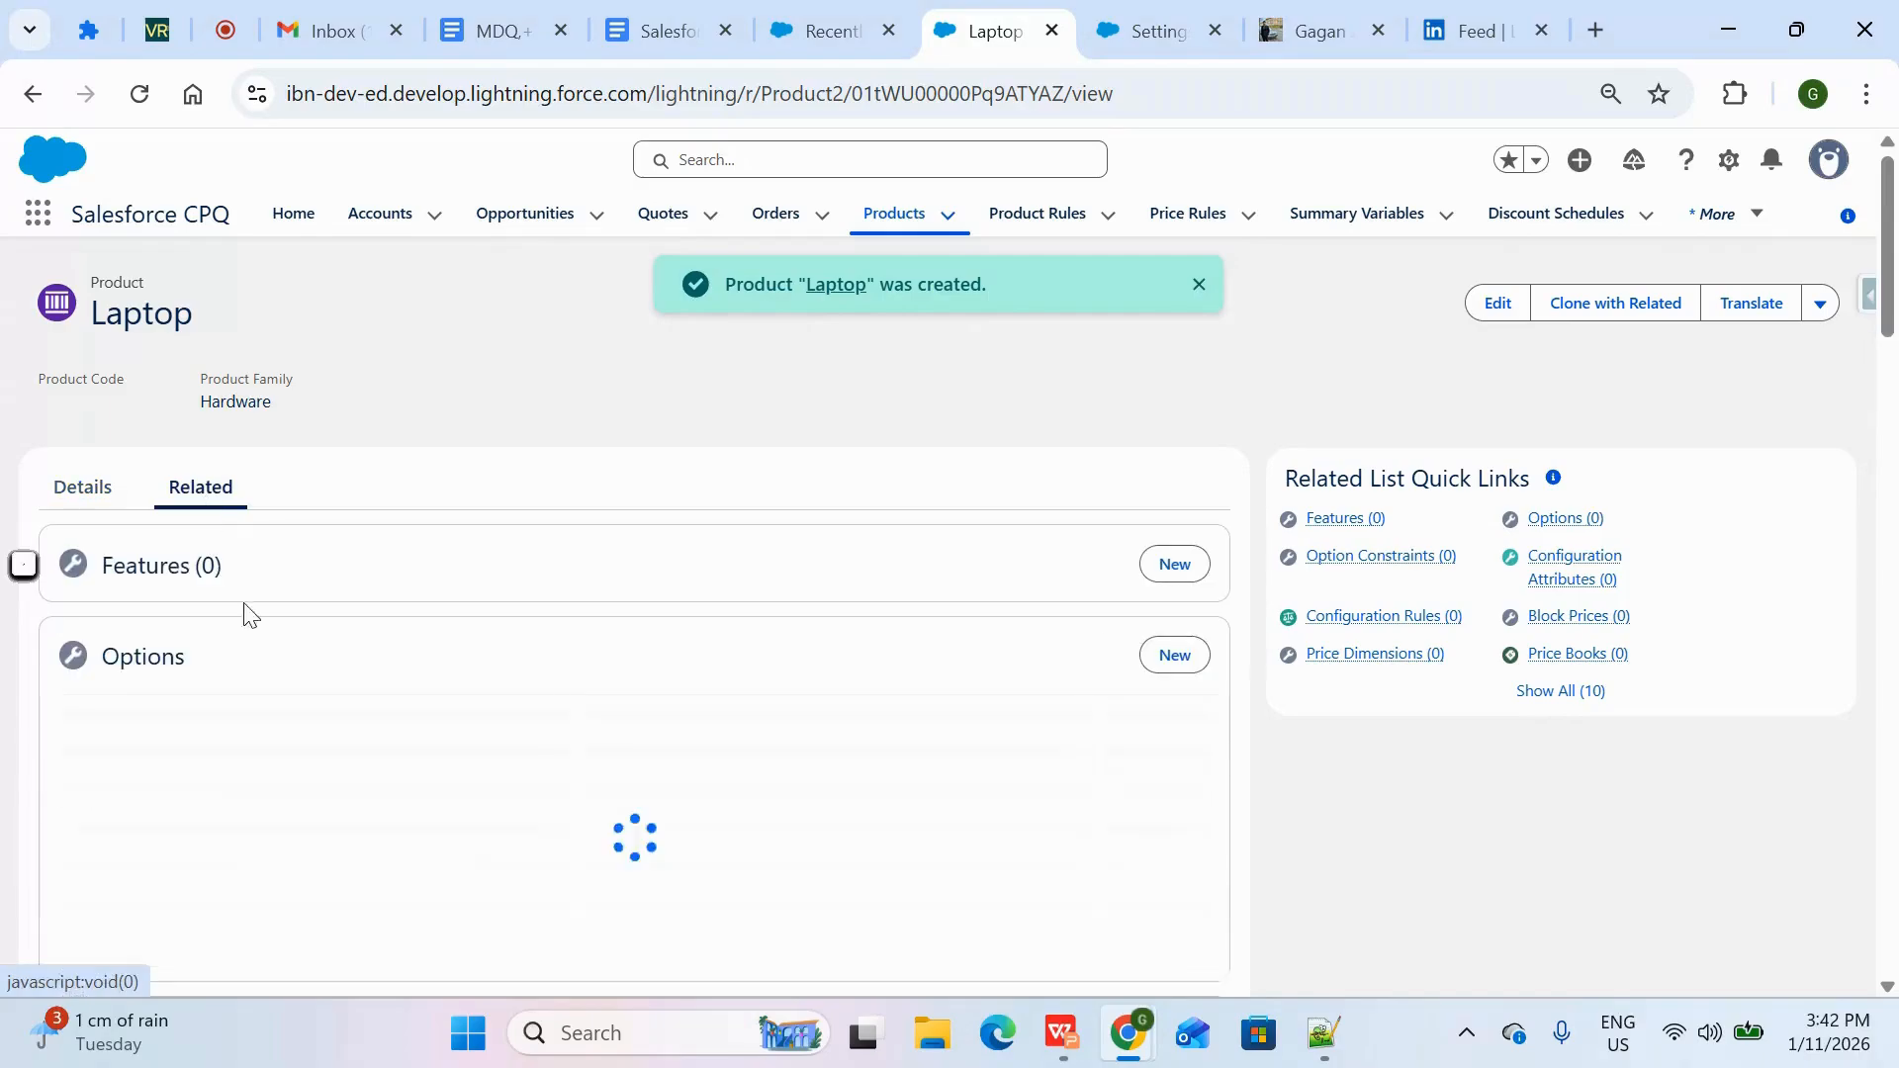
pyautogui.scroll(-5, 297, 737)
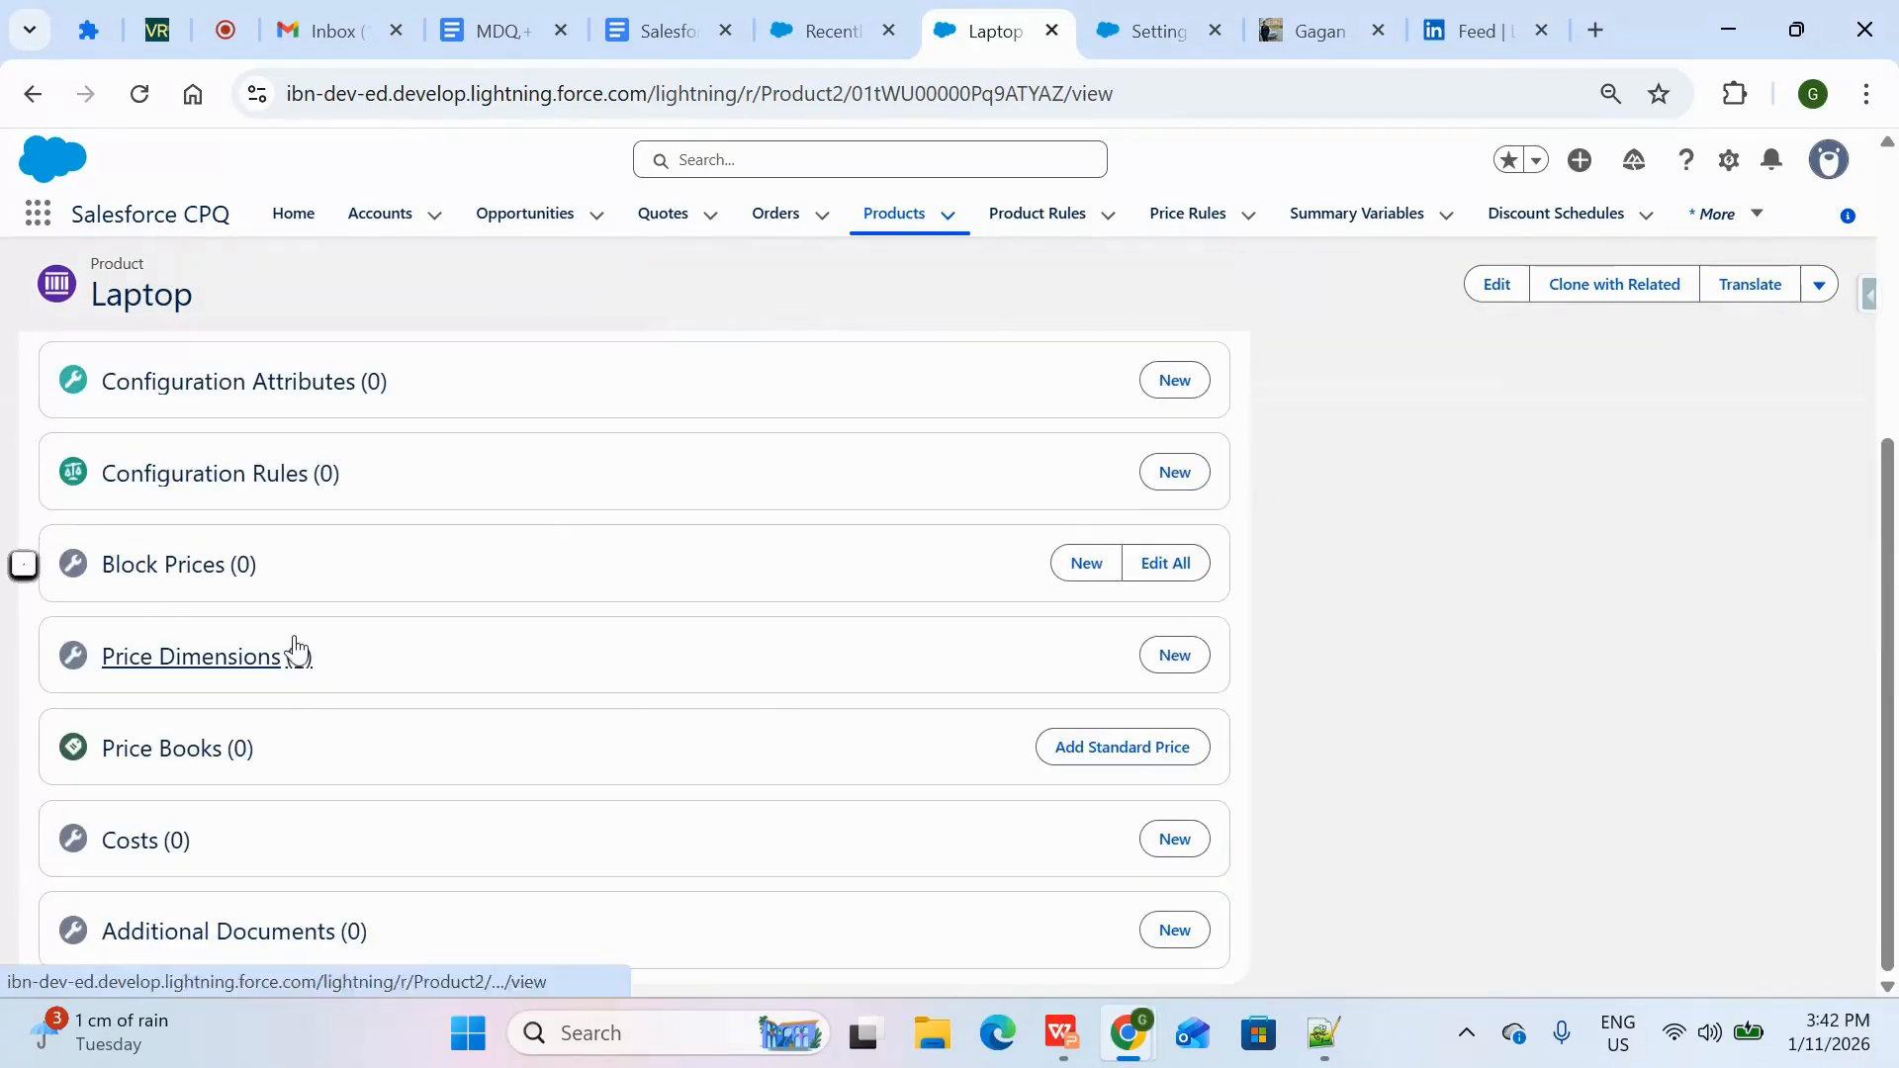
pyautogui.click(1130, 757)
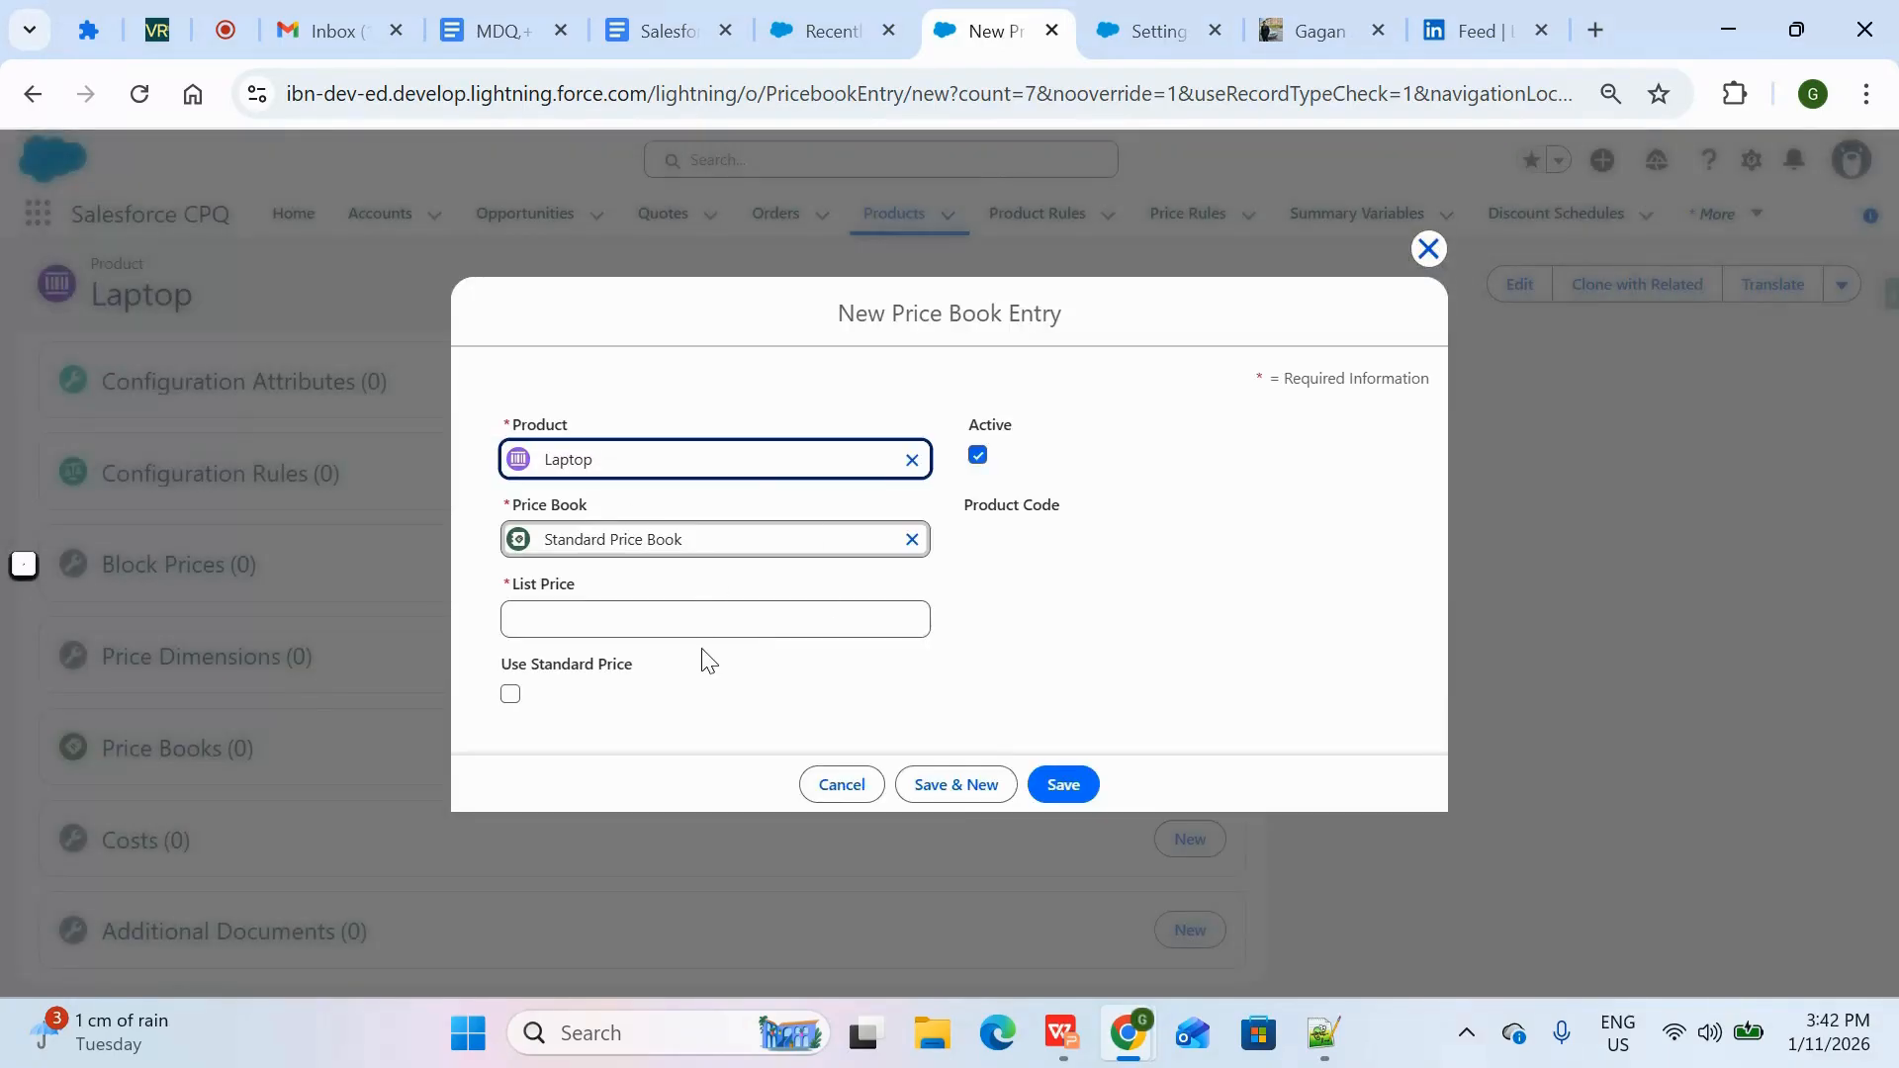
pyautogui.click(705, 616)
pyautogui.write('1000')
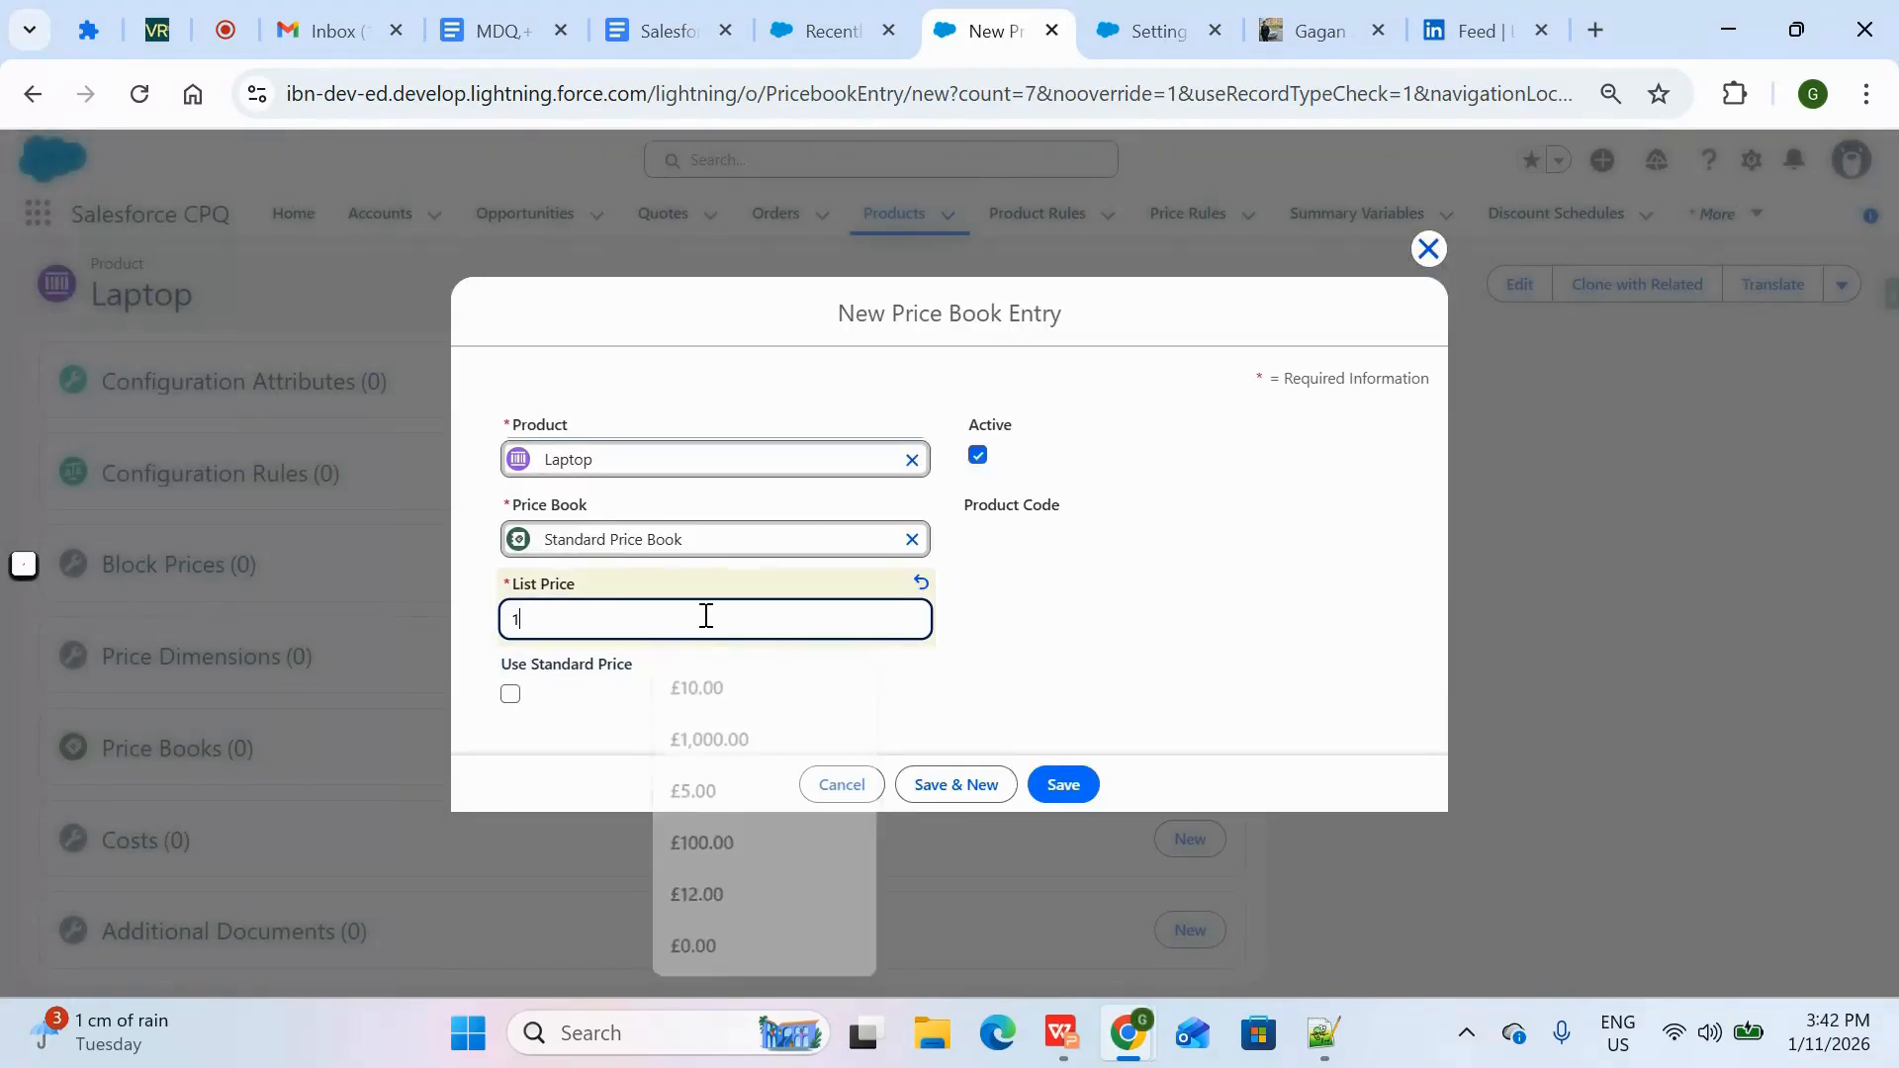
pyautogui.click(1068, 781)
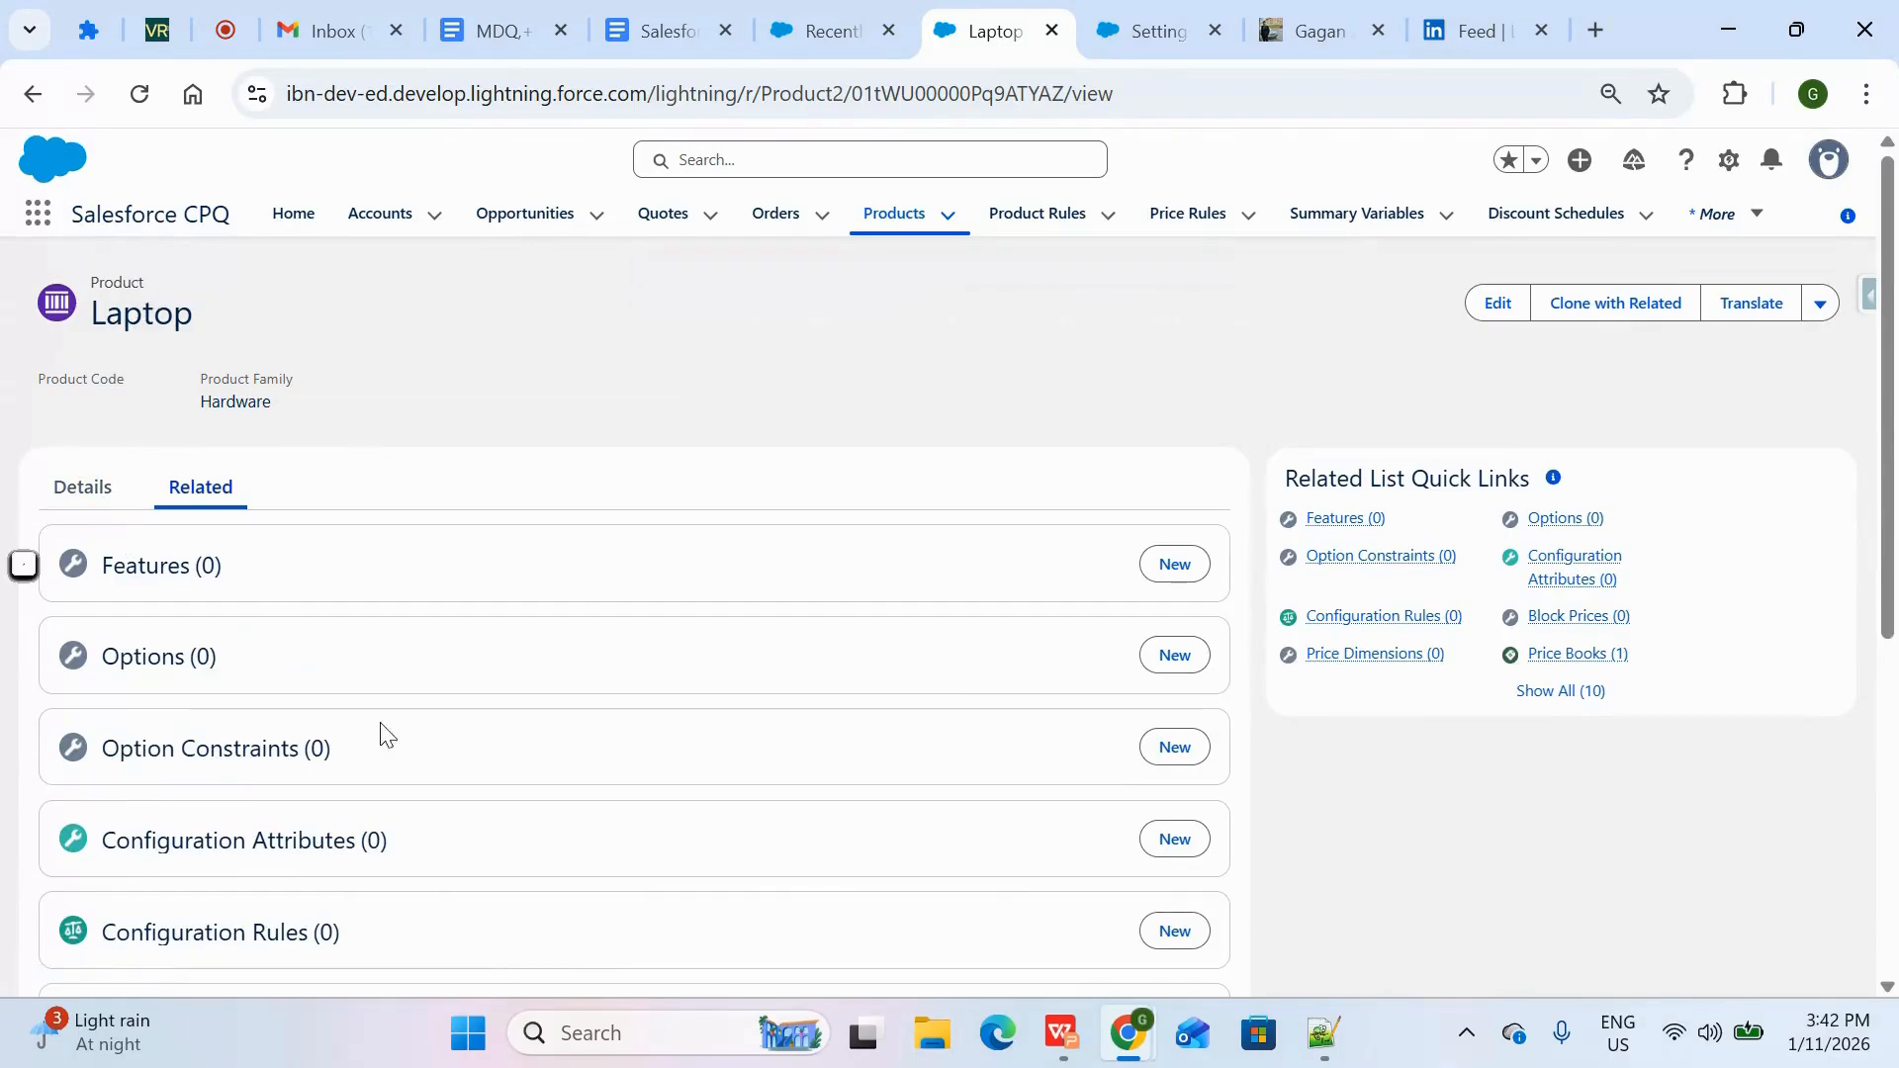
pyautogui.moveTo(254, 670); pyautogui.dragTo(84, 668)
pyautogui.click(82, 486)
pyautogui.click(200, 487)
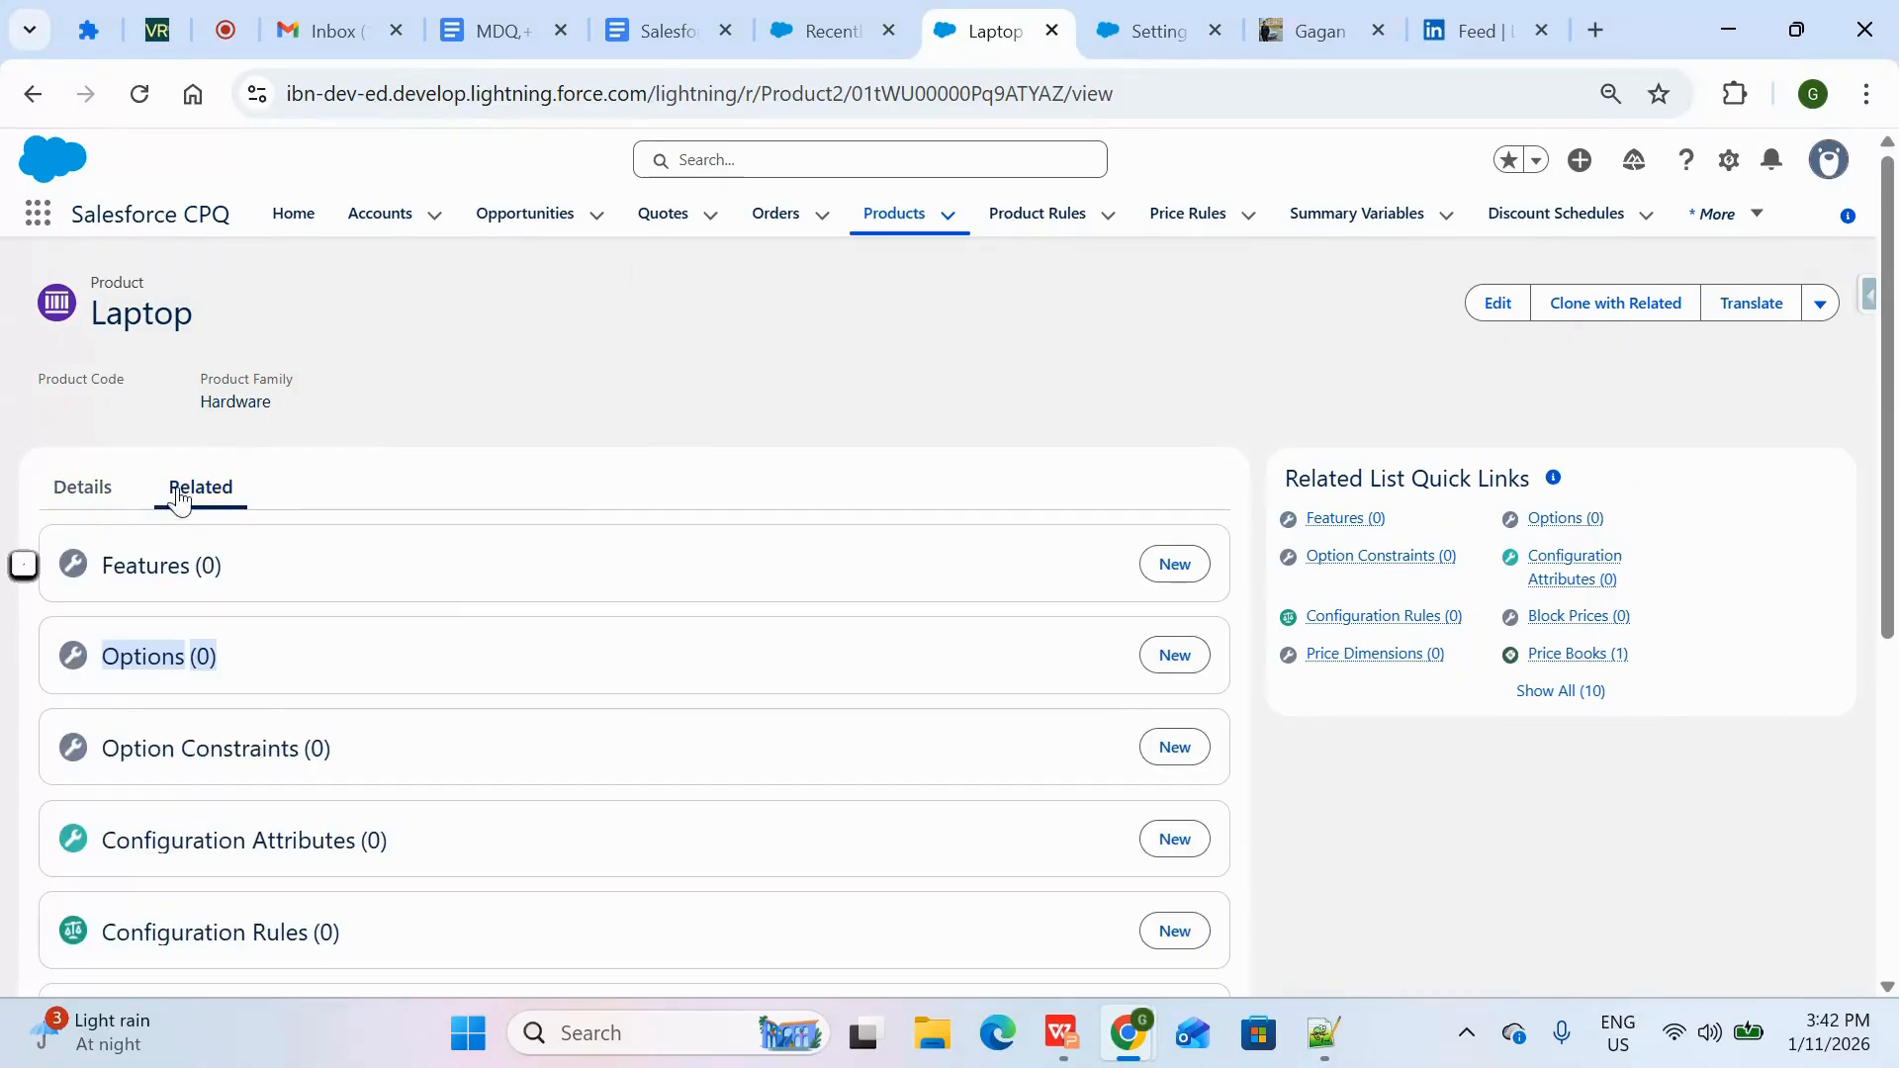
# Add KeyBoard as a product option of Laptop with number 10, keeping the Component type
pyautogui.click(1177, 656)
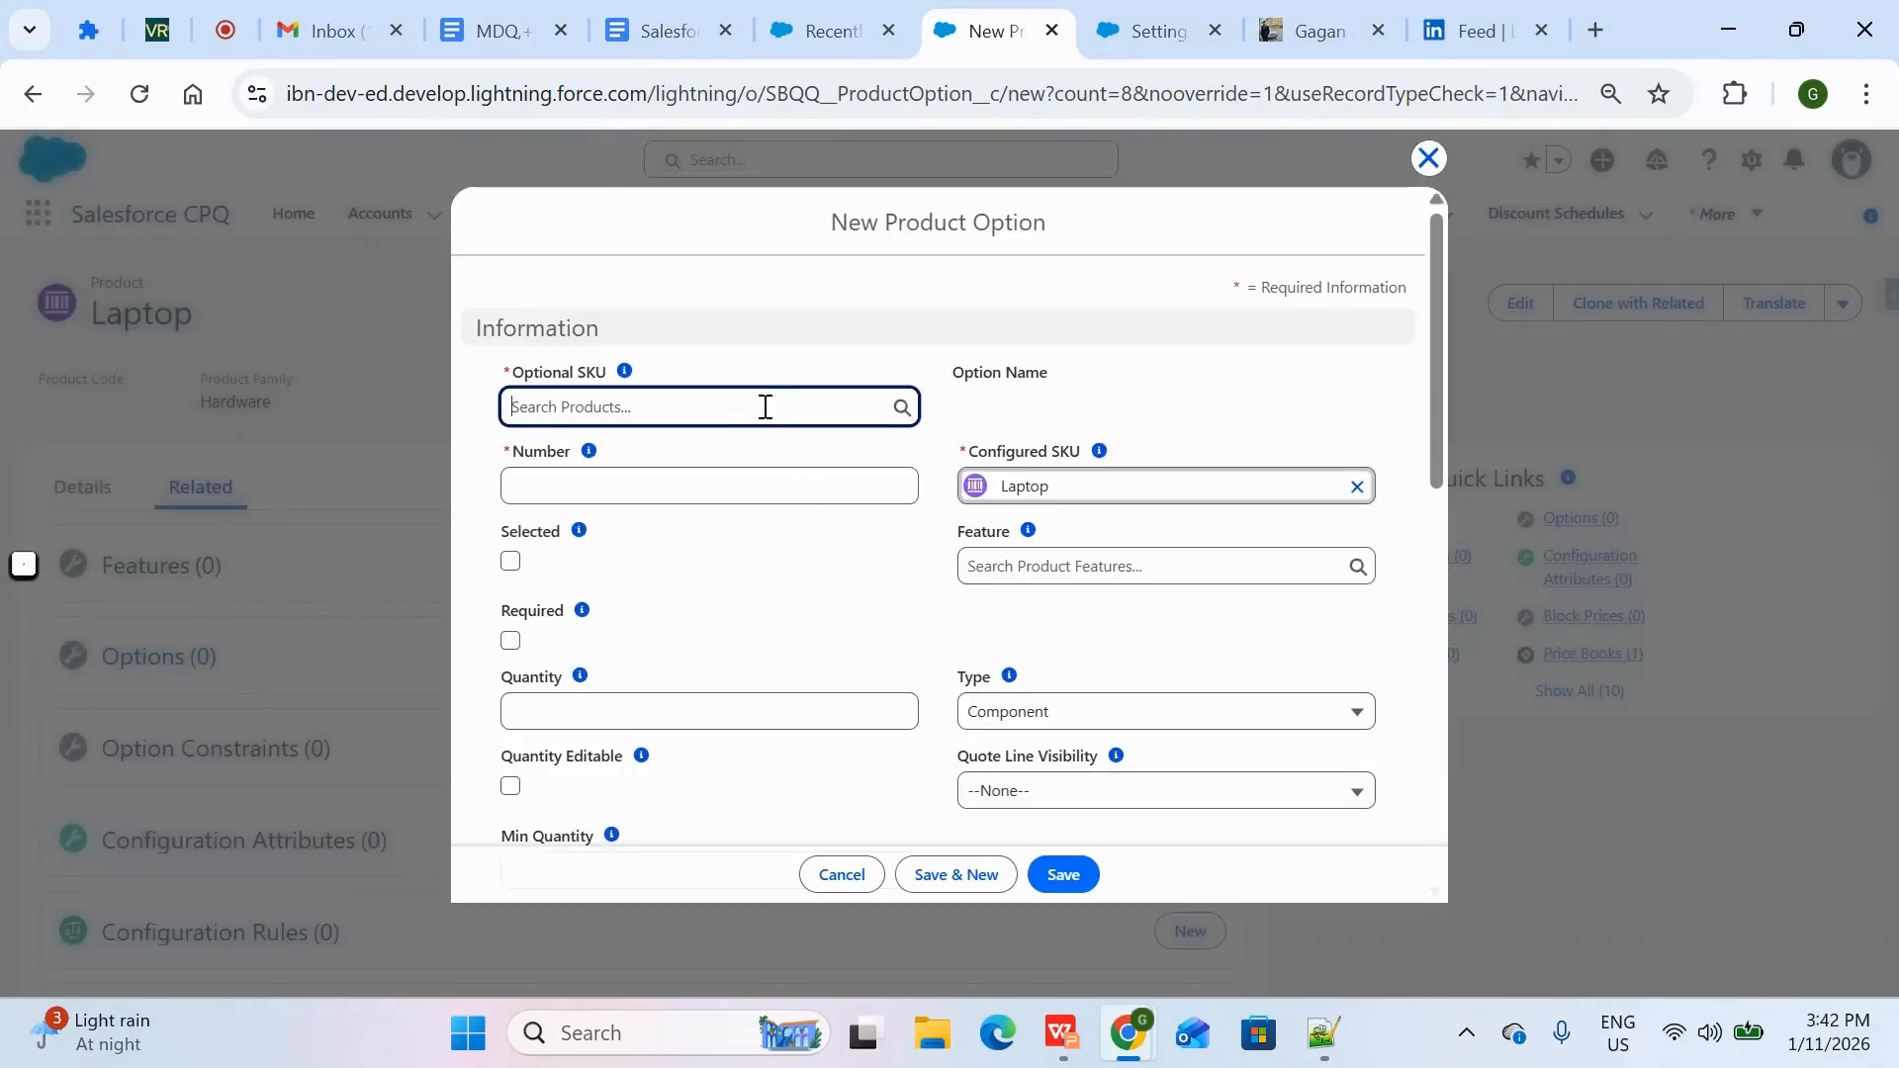
pyautogui.click(765, 407)
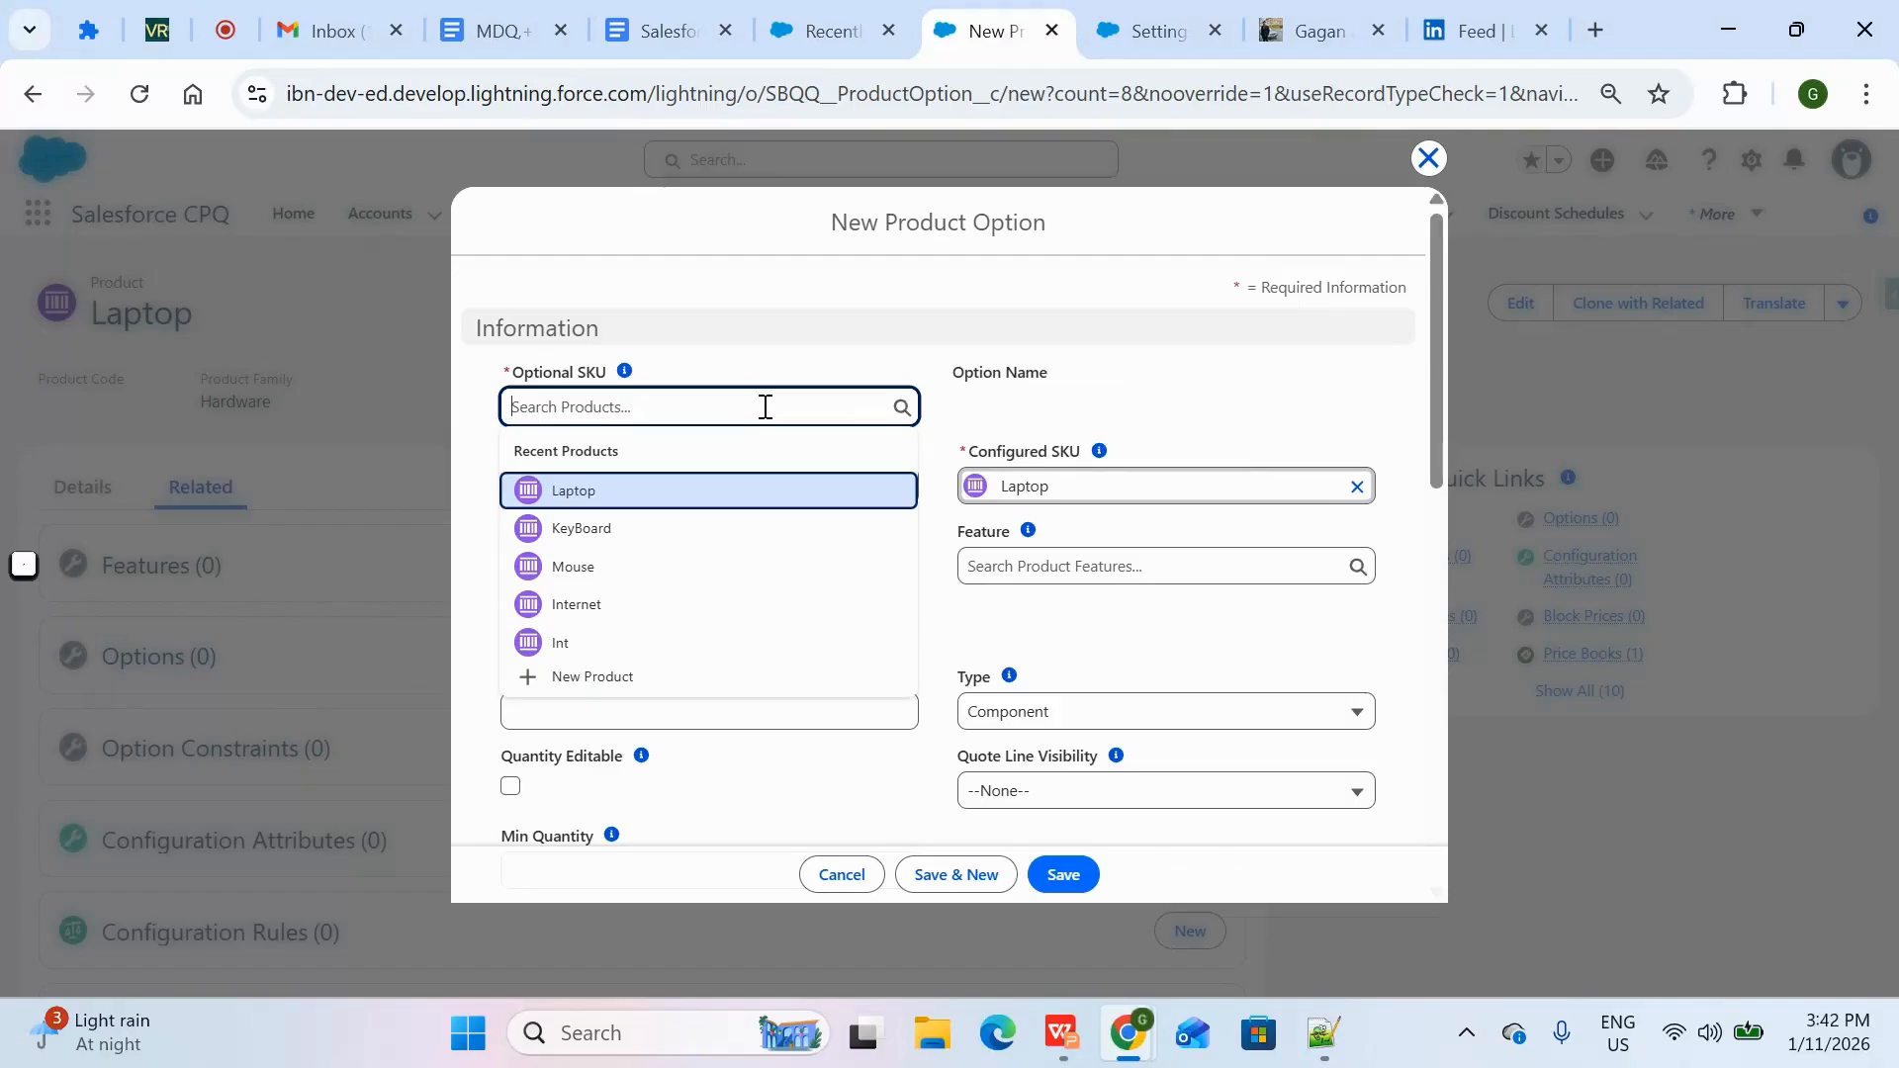
pyautogui.click(710, 555)
pyautogui.click(774, 476)
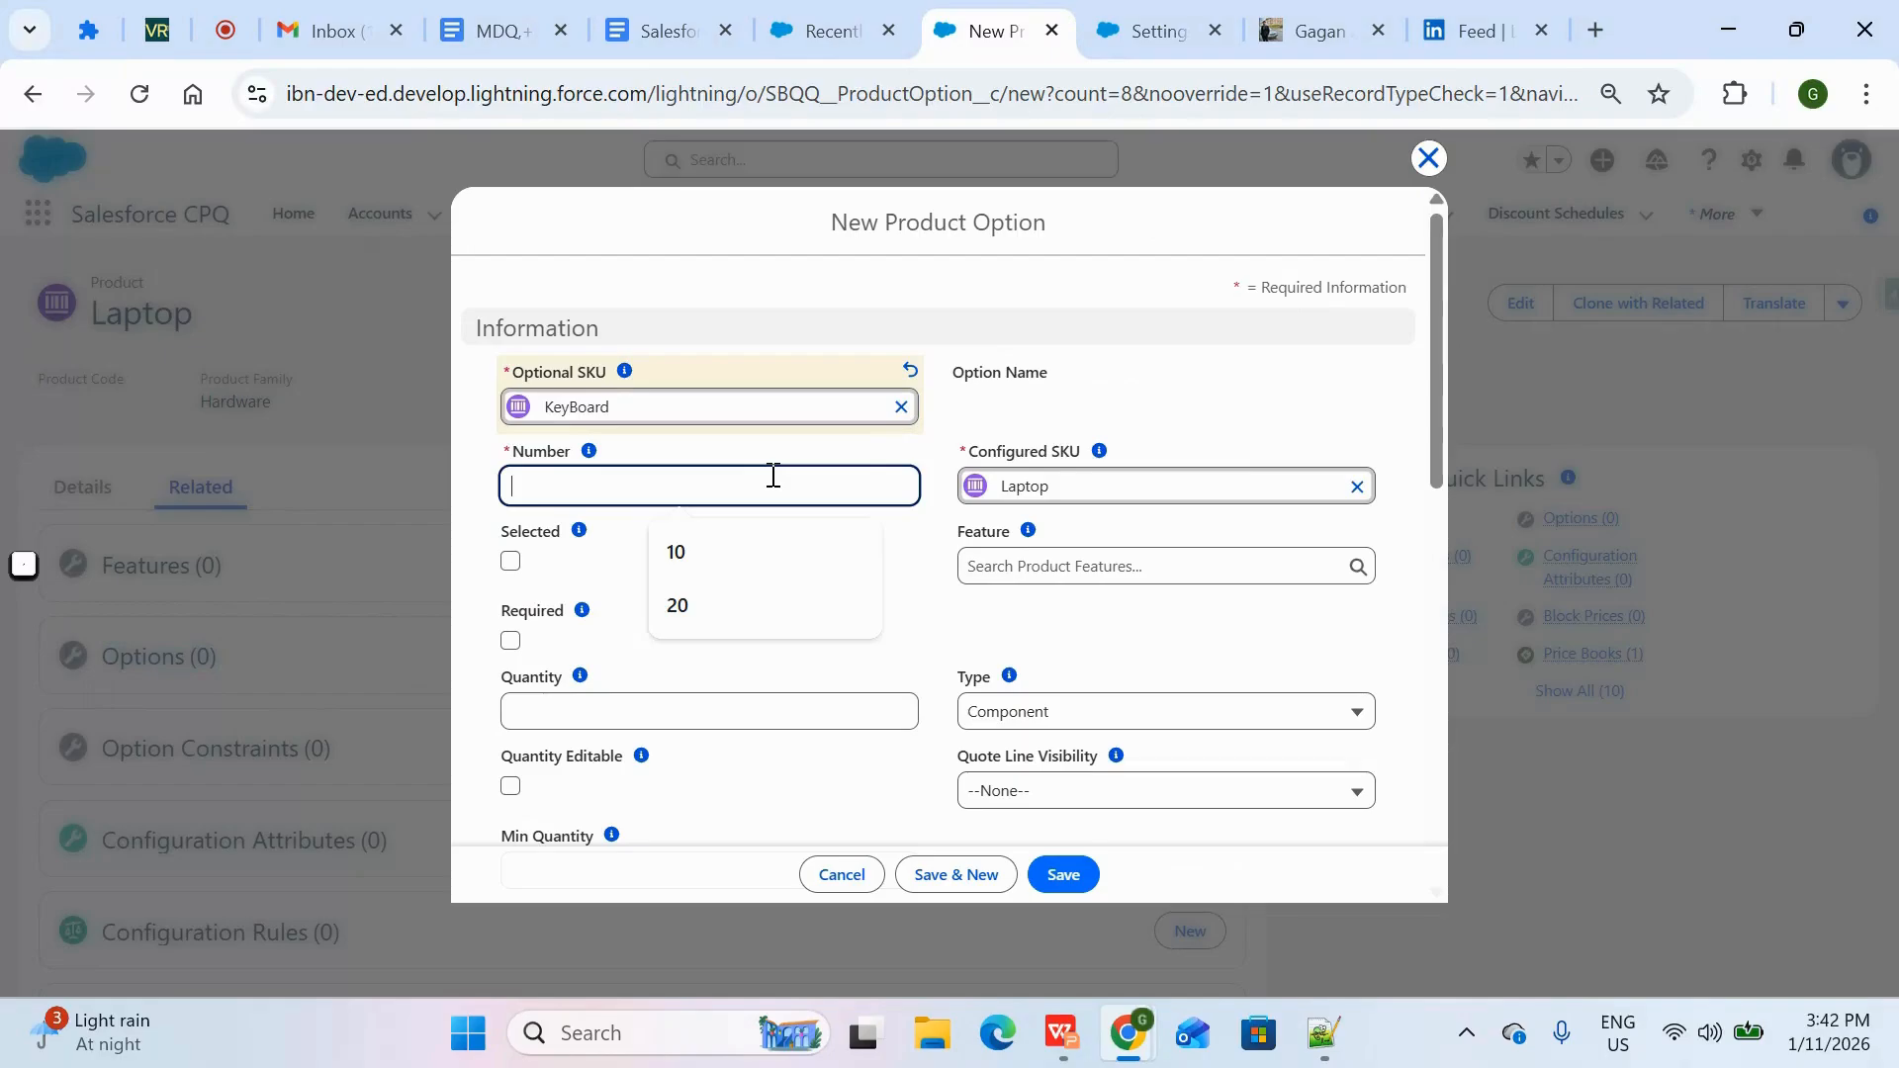
pyautogui.write('10')
pyautogui.click(782, 660)
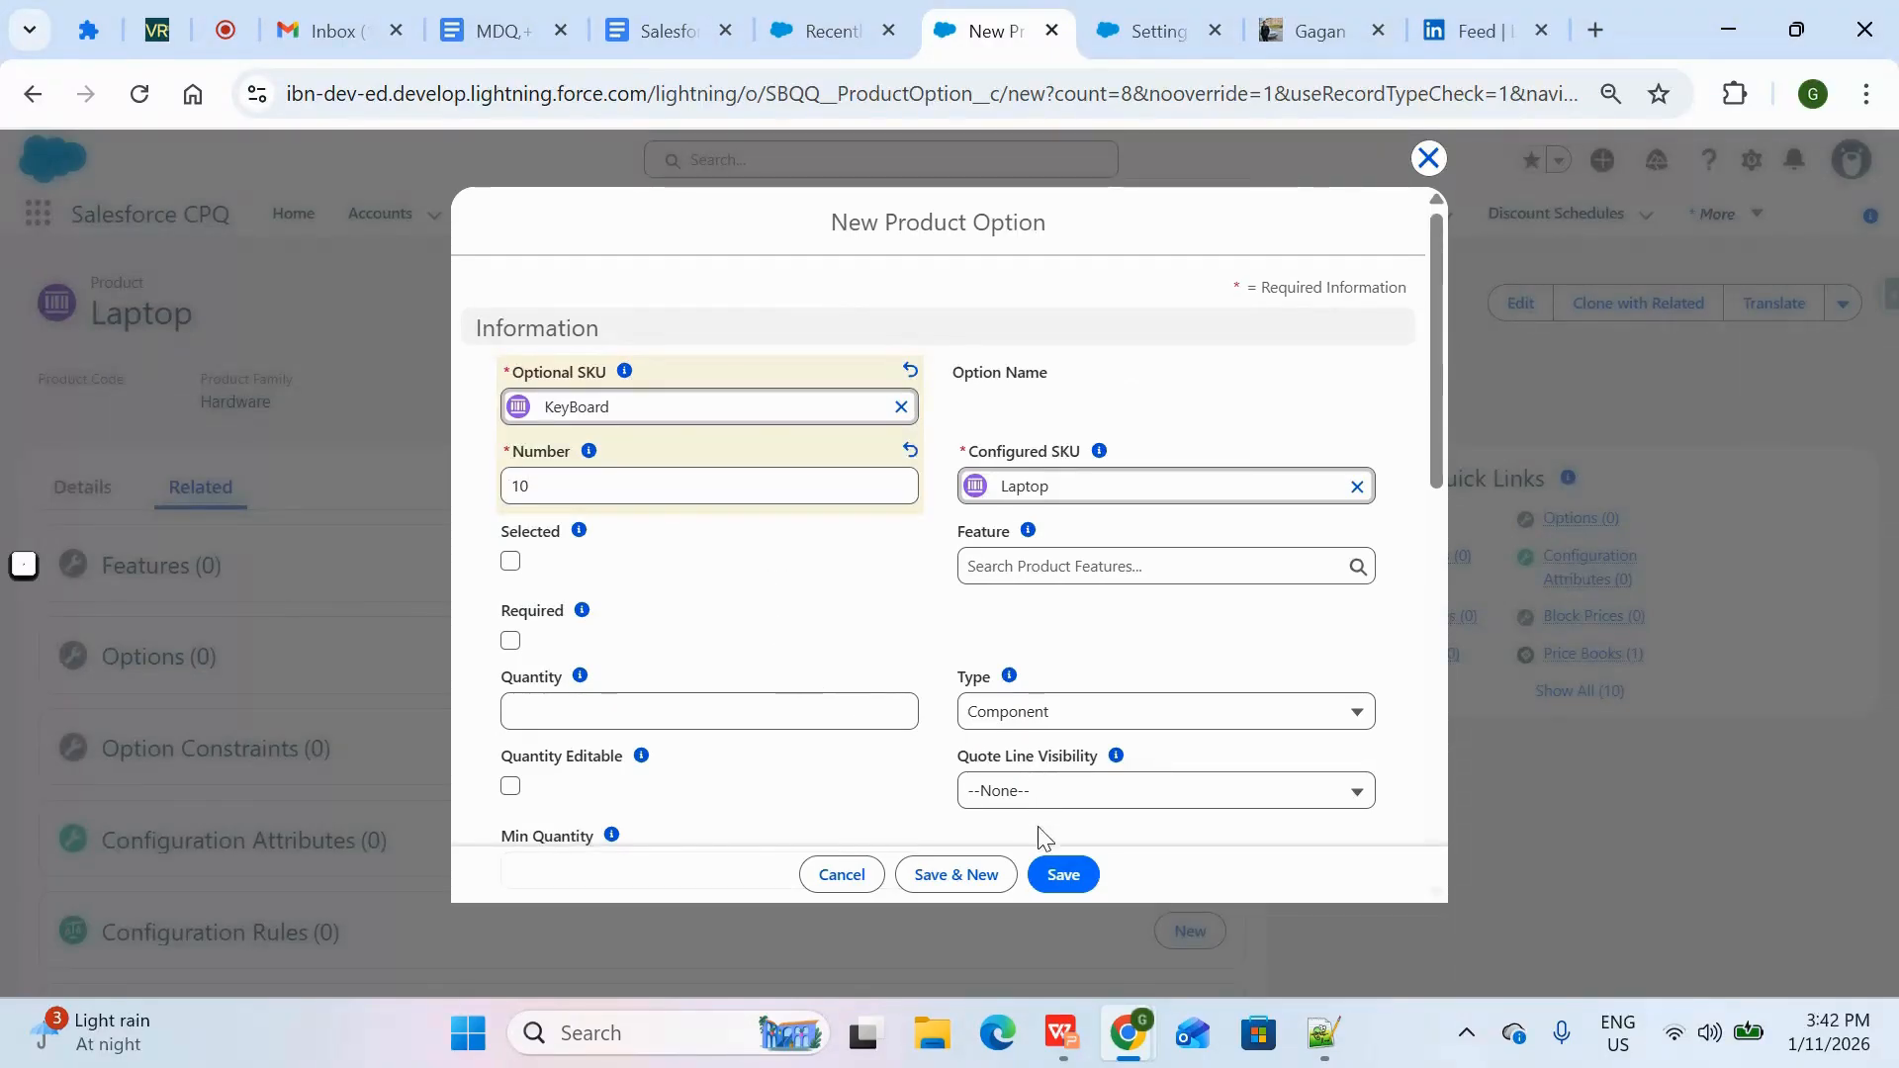
pyautogui.click(1060, 876)
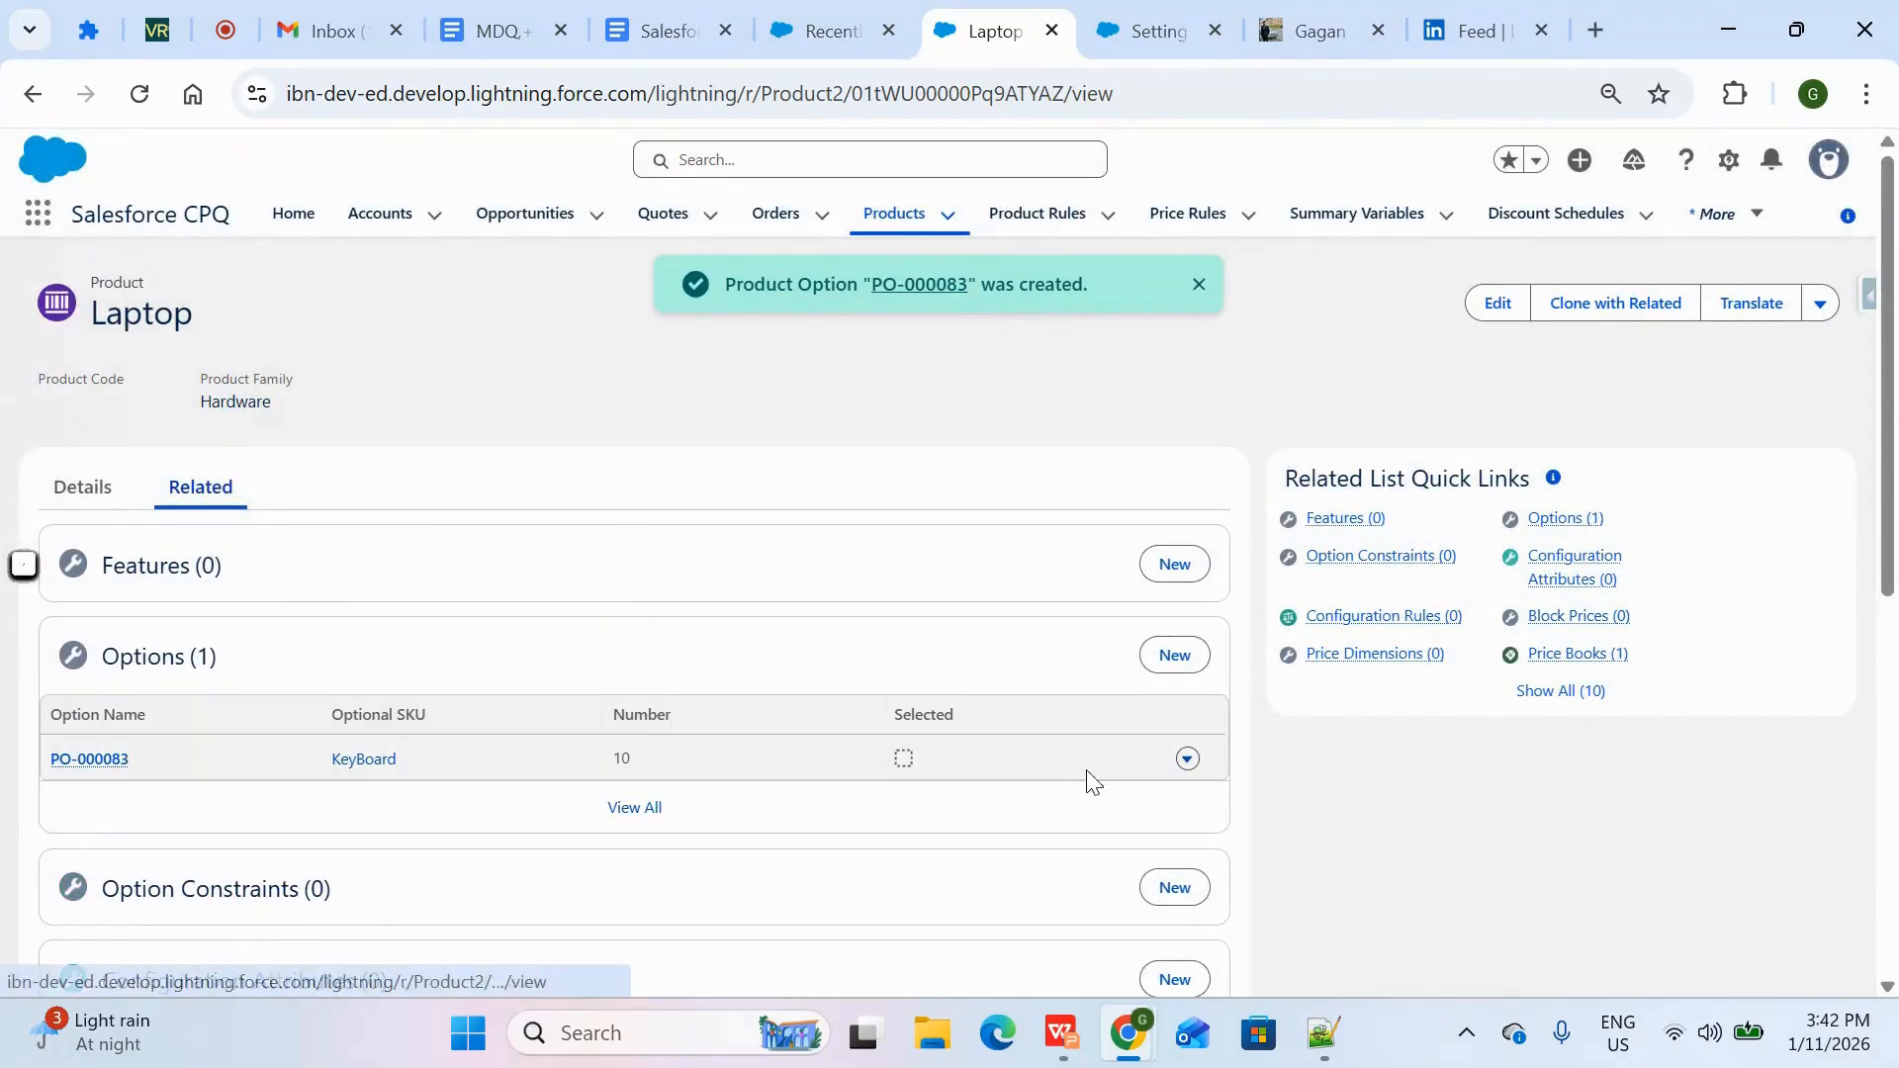
# Add Mouse as a product option of Laptop with number 20, keeping the Component type, and save it
pyautogui.click(1177, 657)
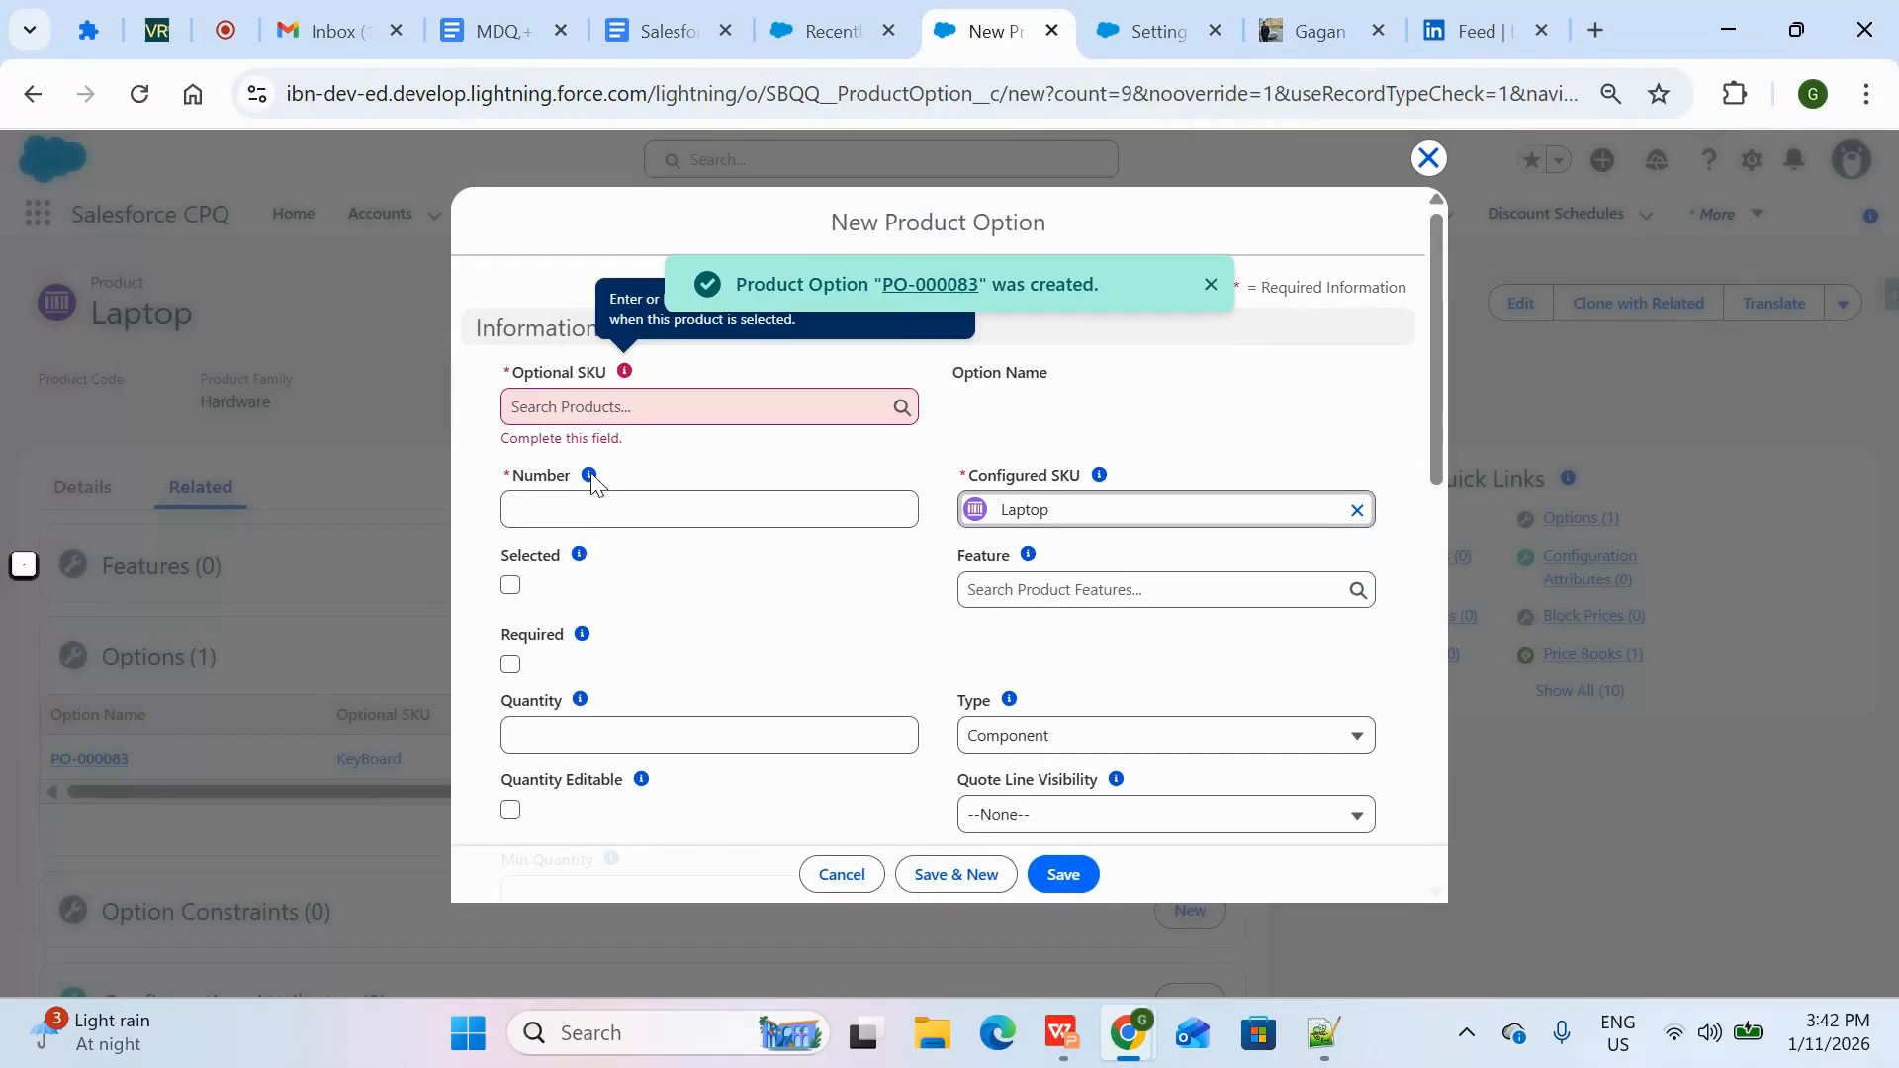
pyautogui.click(642, 410)
pyautogui.click(630, 570)
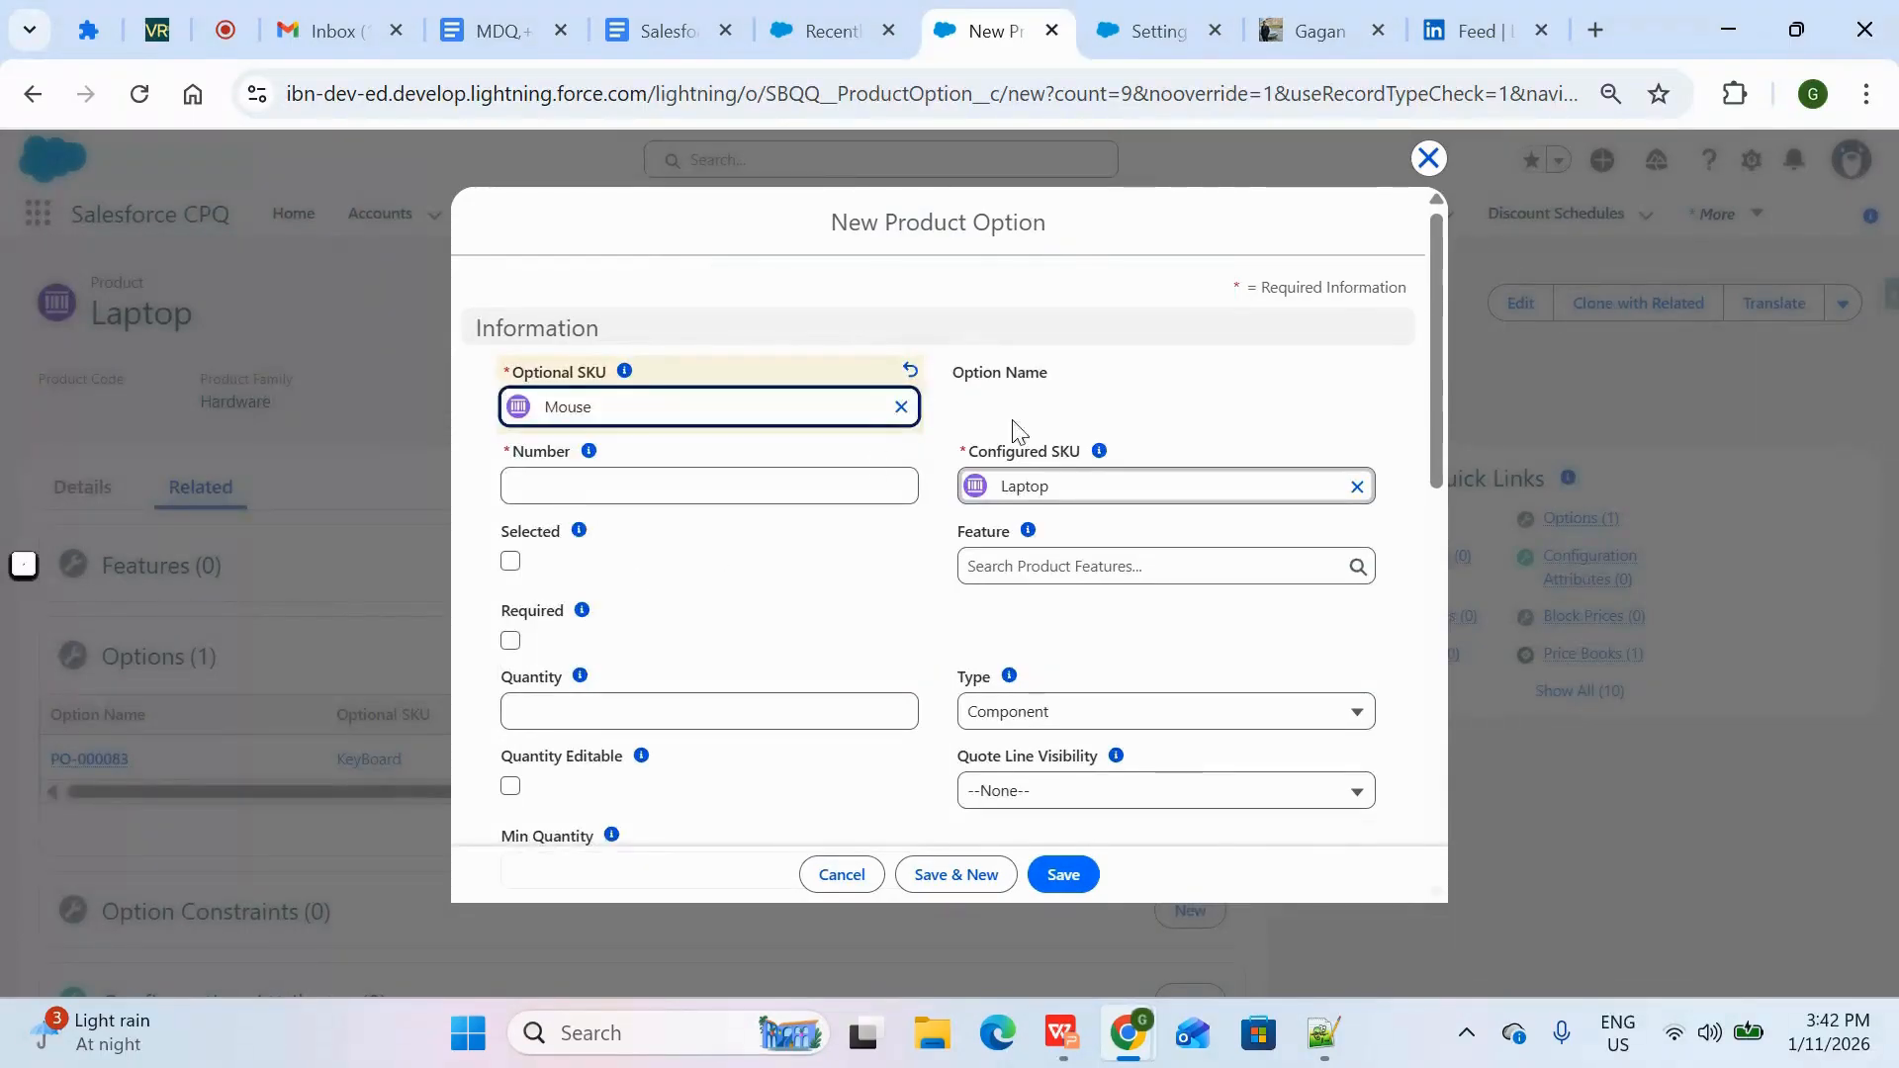
pyautogui.click(792, 485)
pyautogui.write('20')
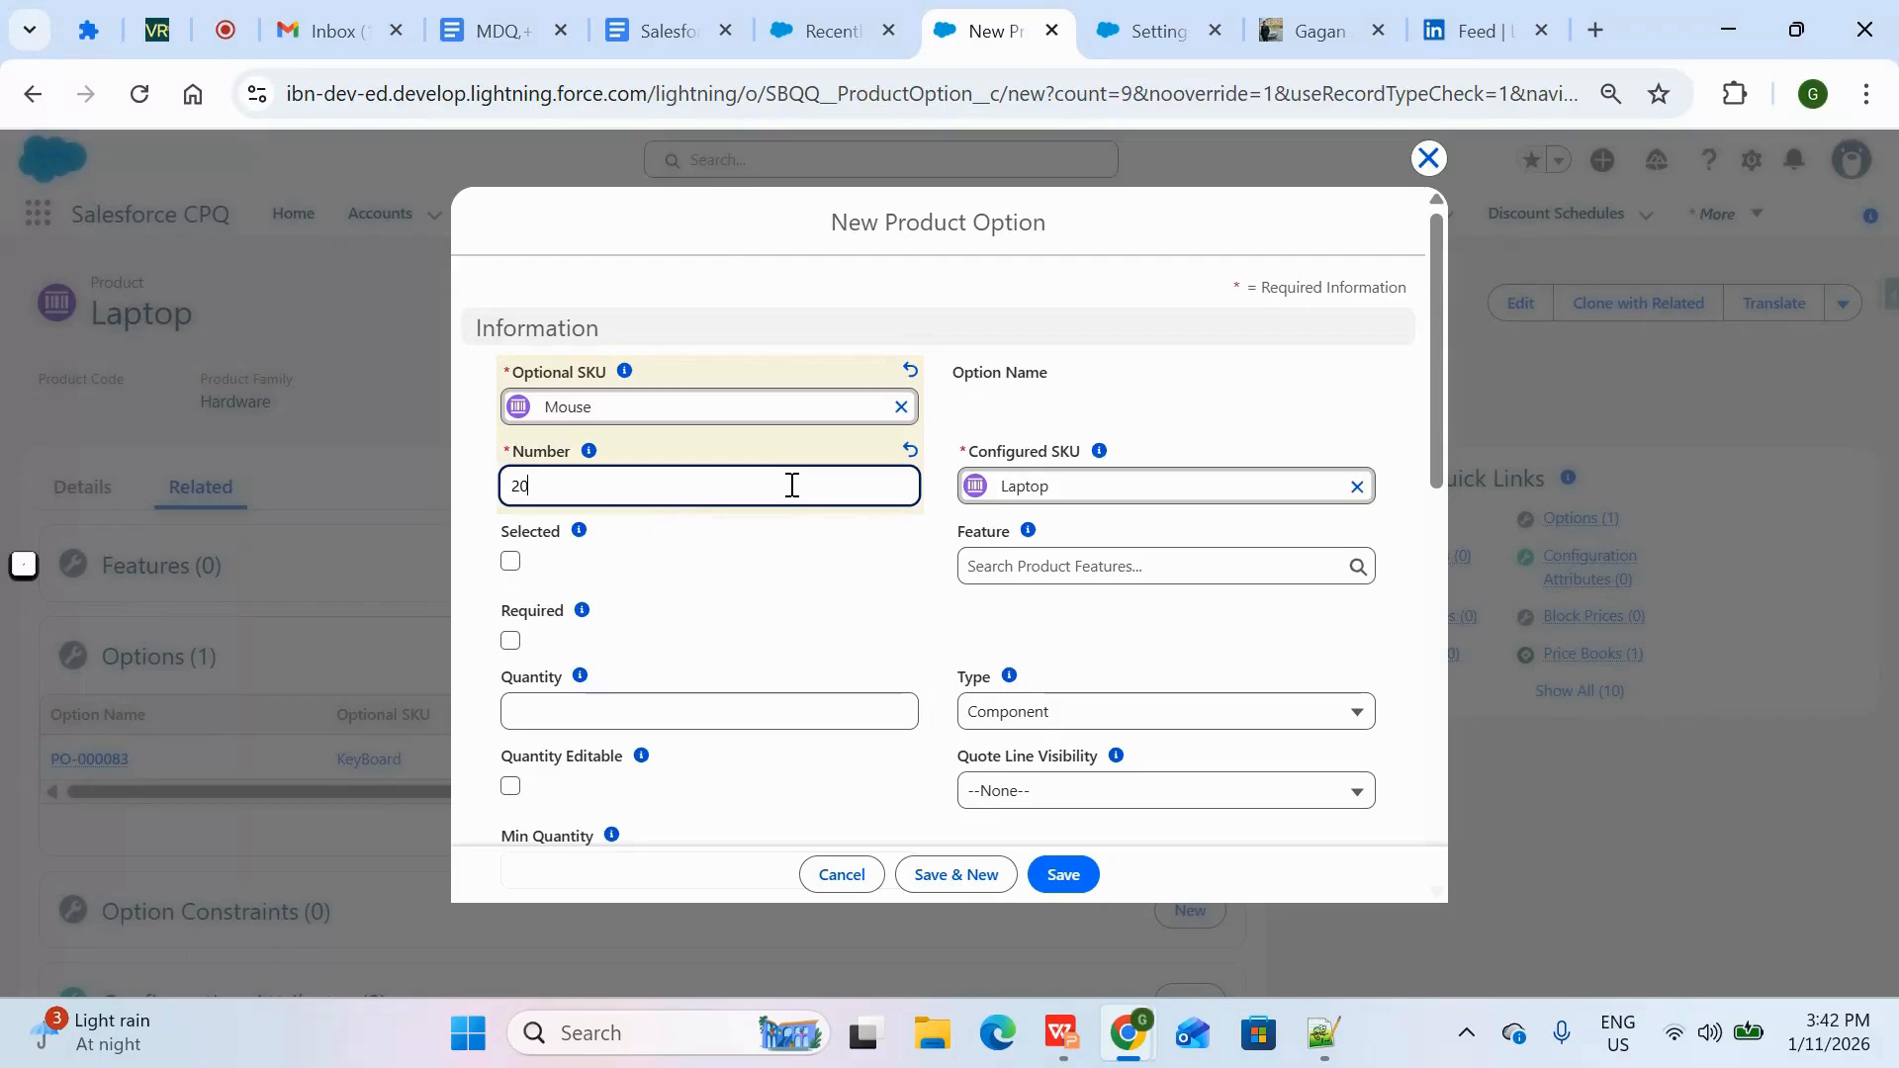
pyautogui.click(1073, 876)
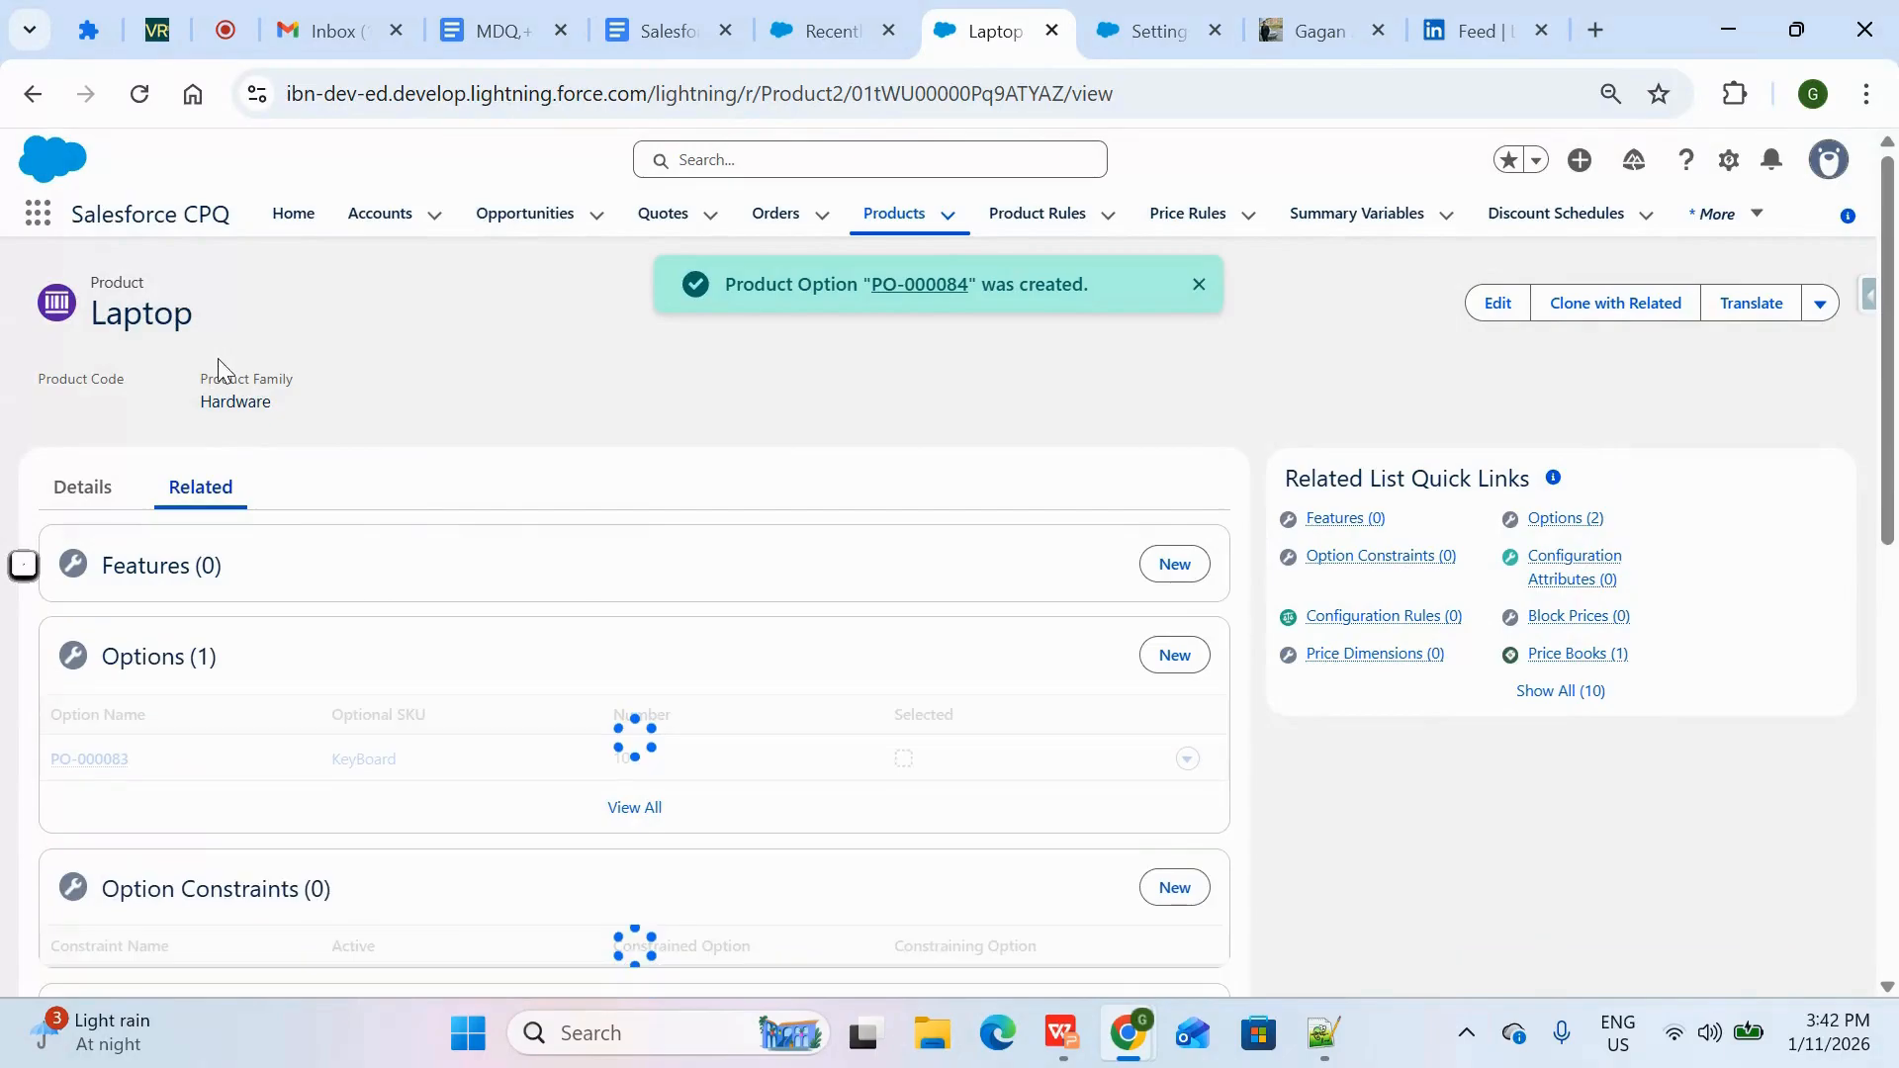
pyautogui.moveTo(228, 322); pyautogui.dragTo(91, 270)
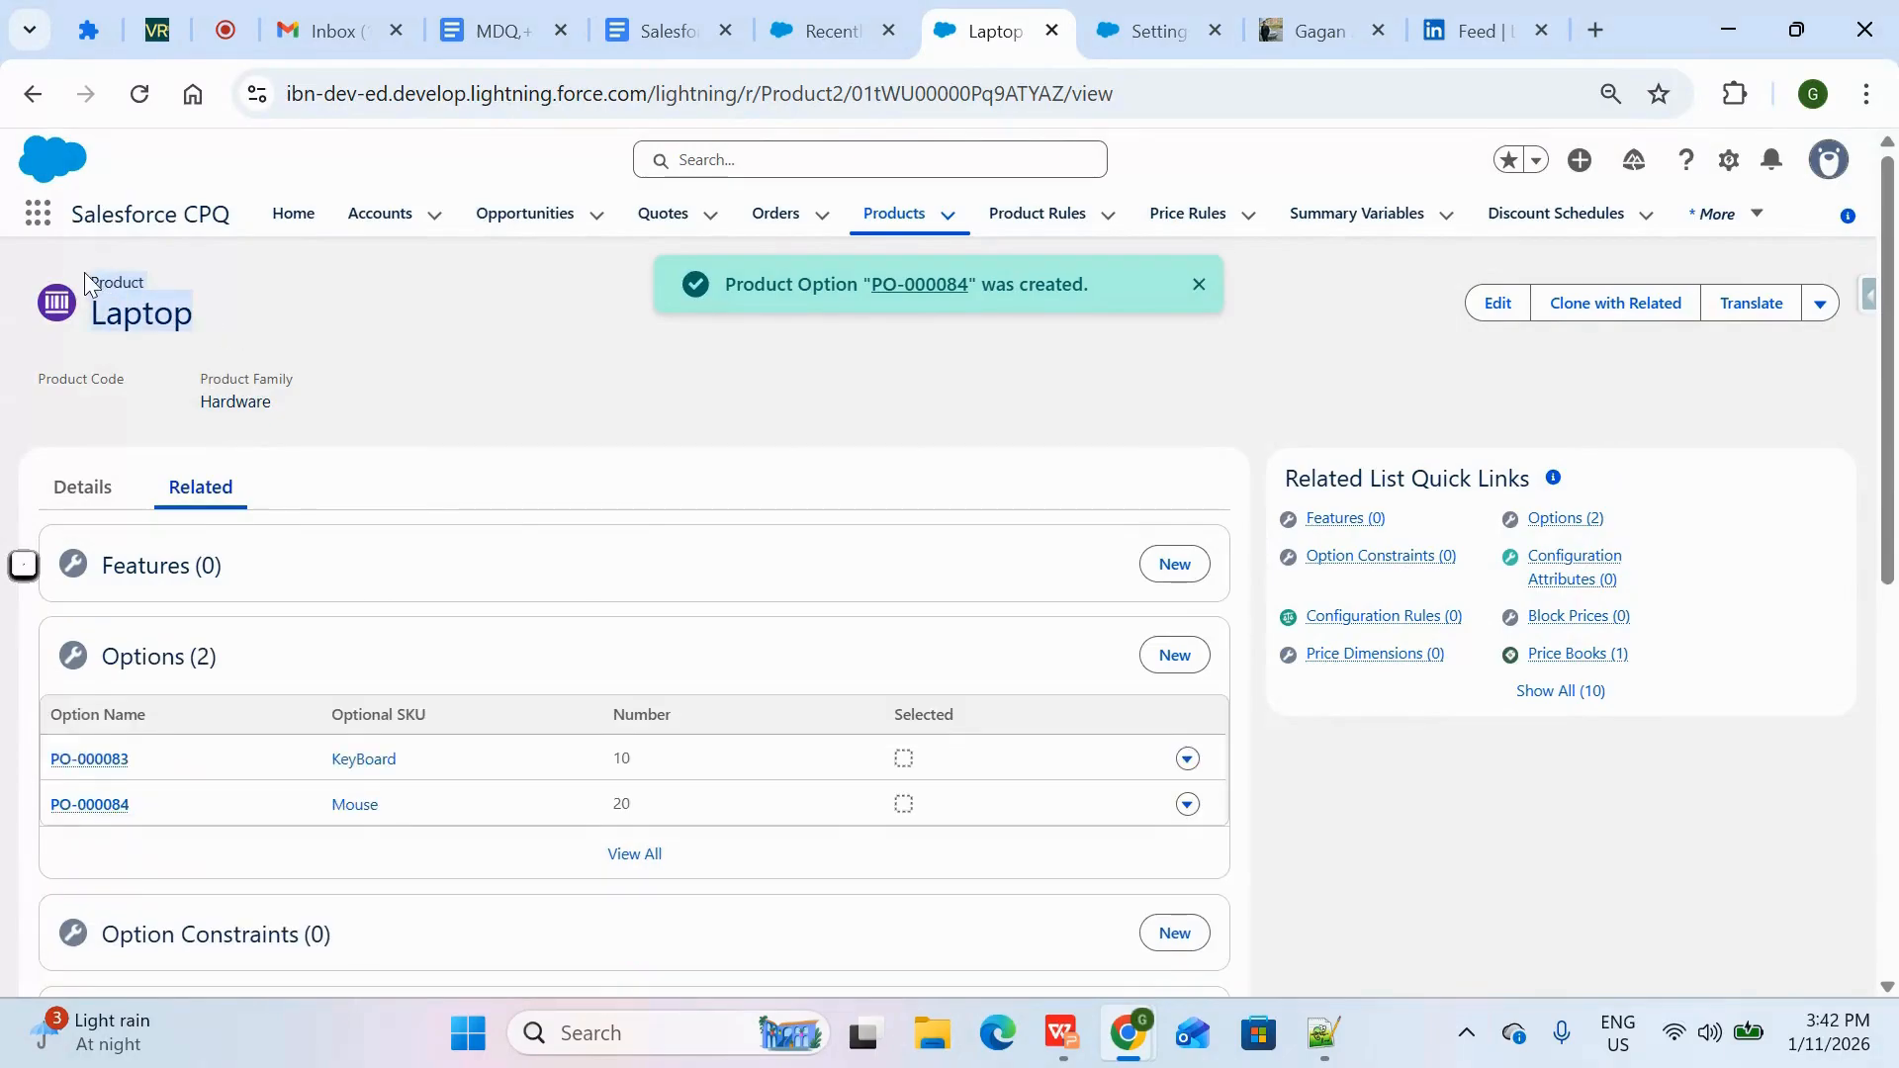
pyautogui.click(403, 819)
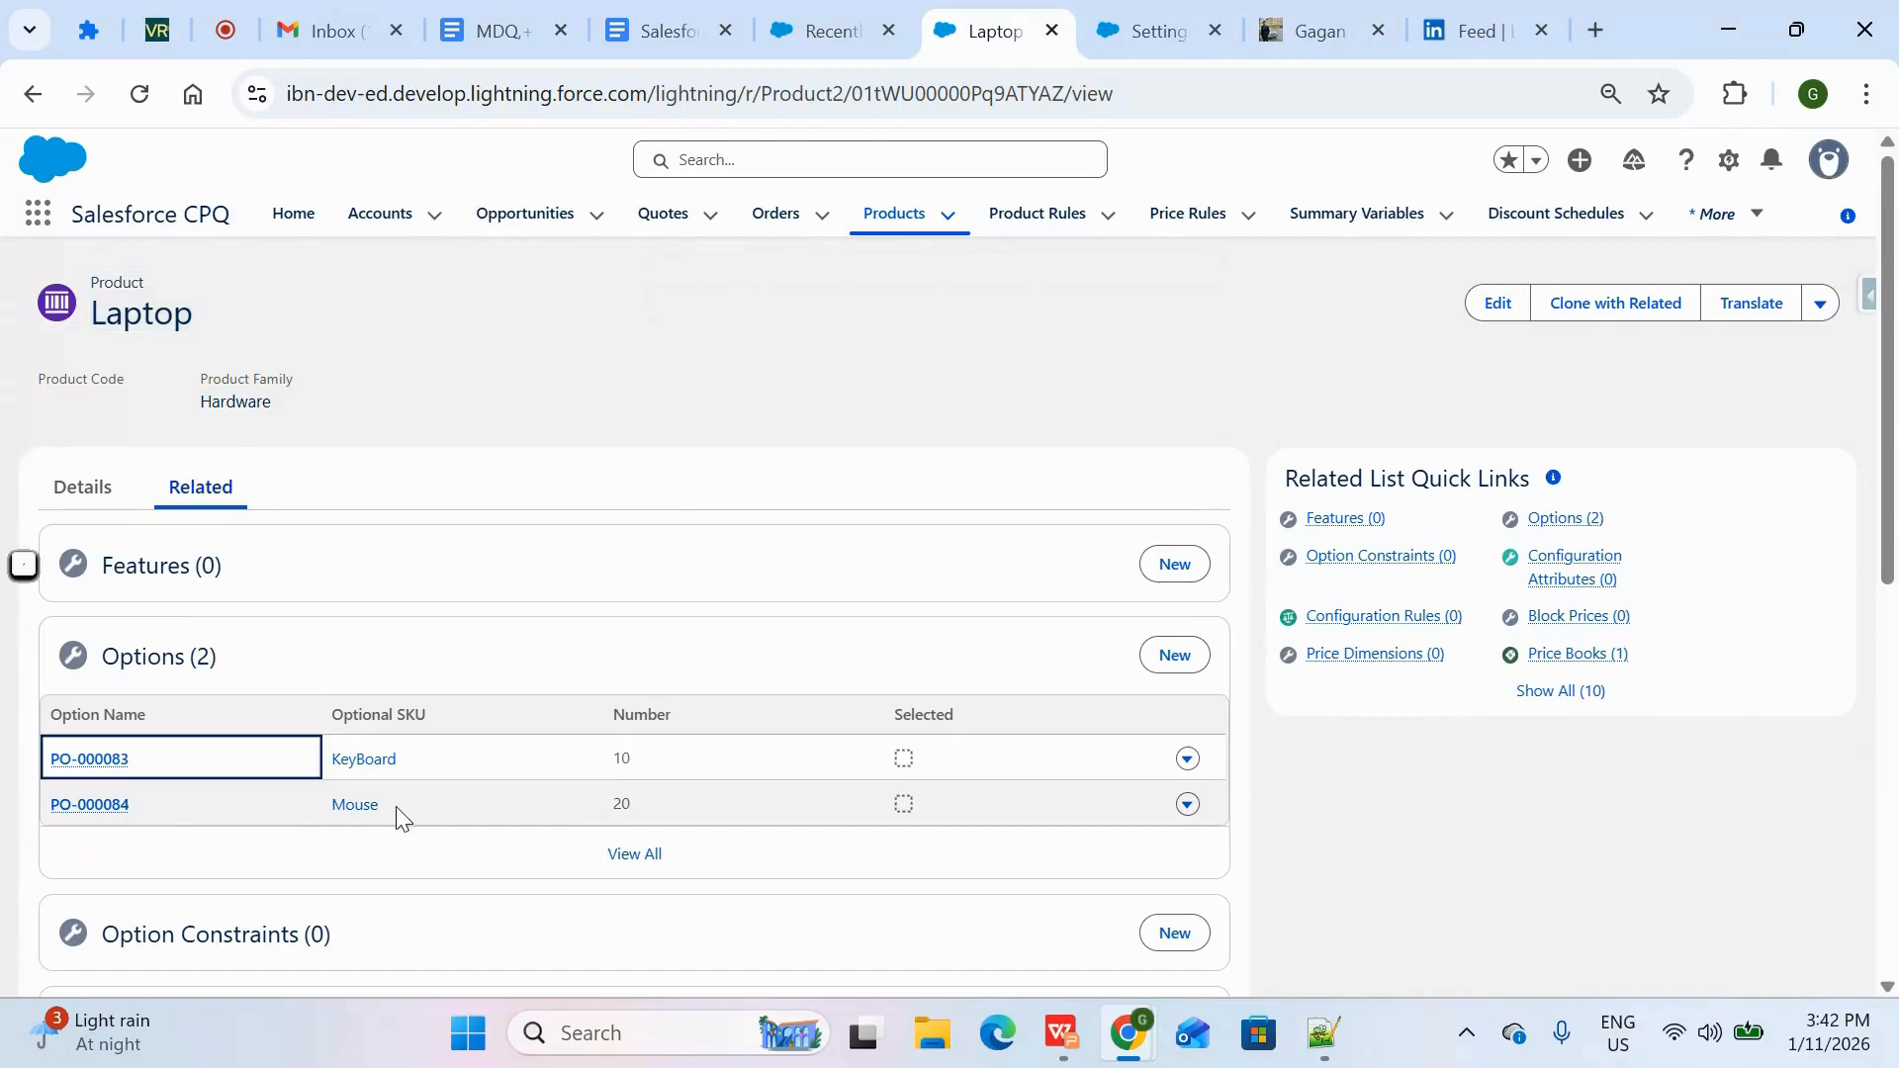
pyautogui.moveTo(400, 807); pyautogui.dragTo(315, 760)
pyautogui.click(784, 539)
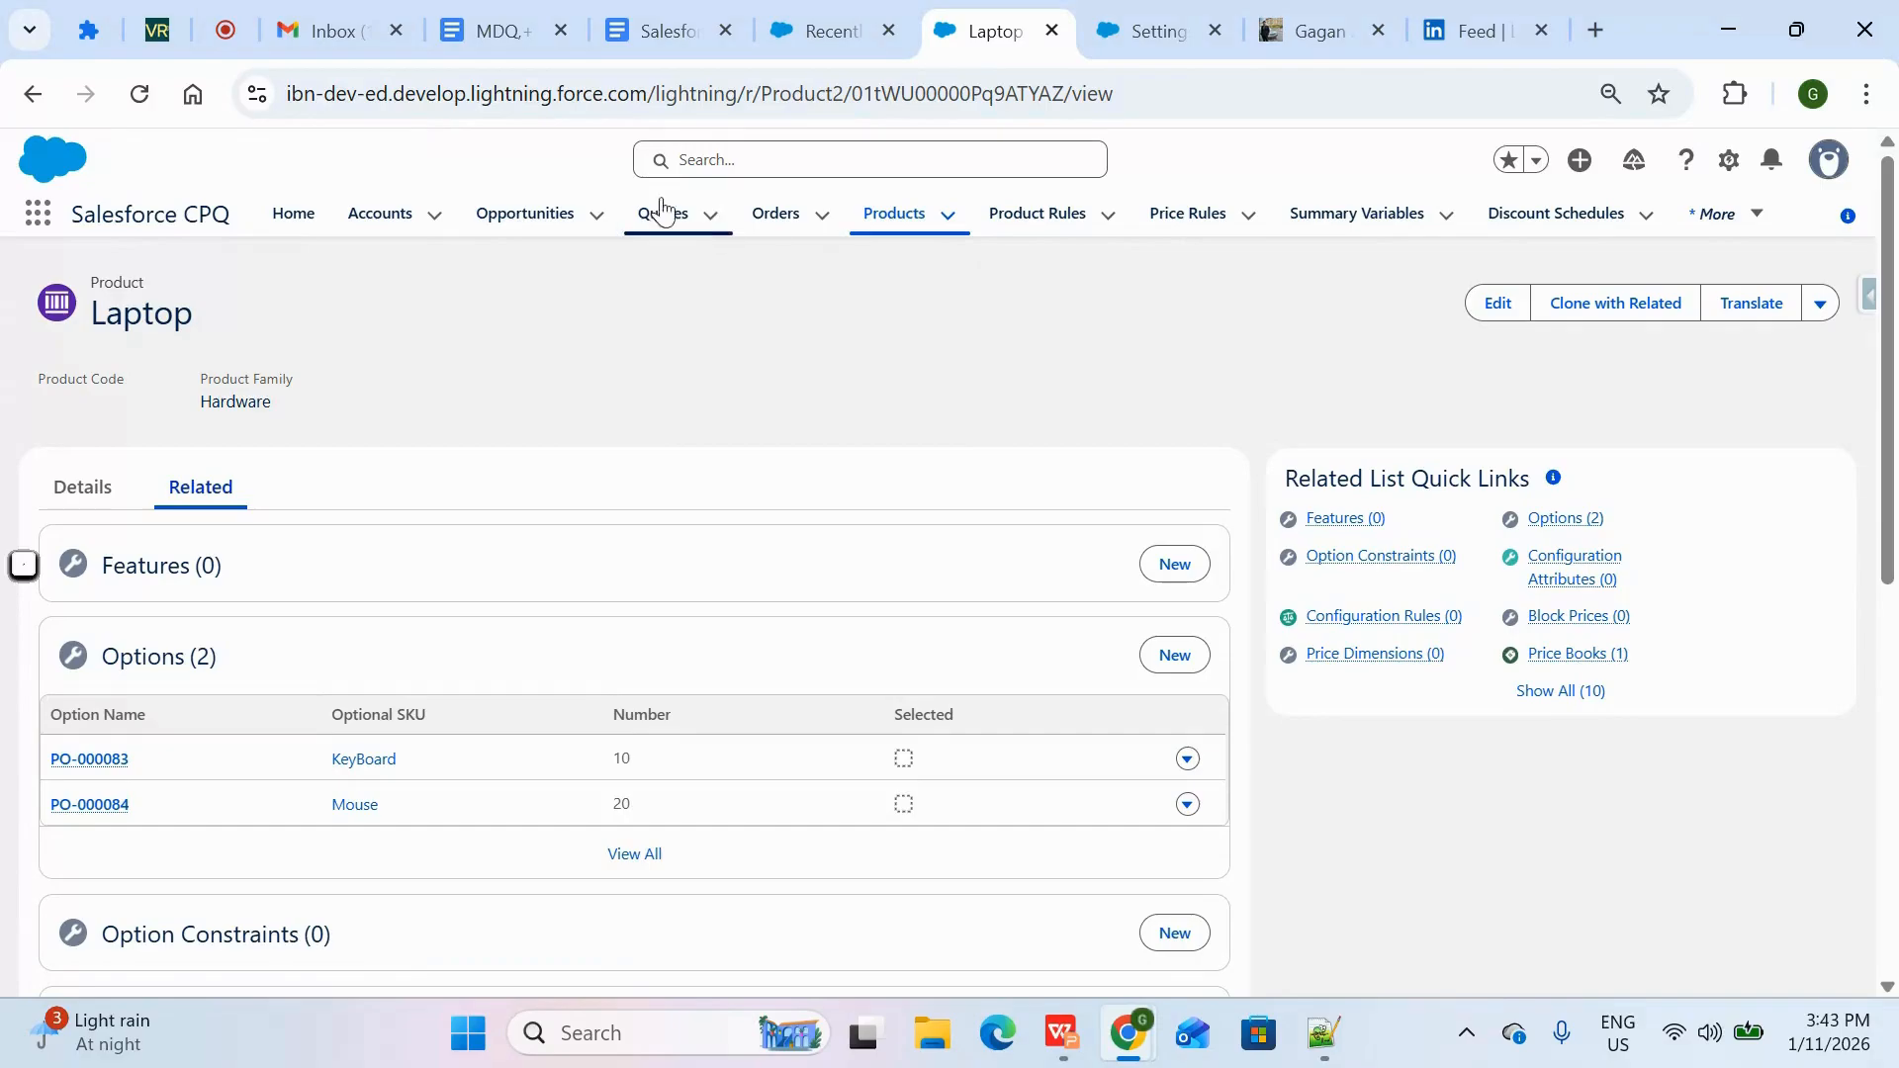
# Open the first quote of the Insurance opportunity for editing its quote lines
pyautogui.click(514, 214)
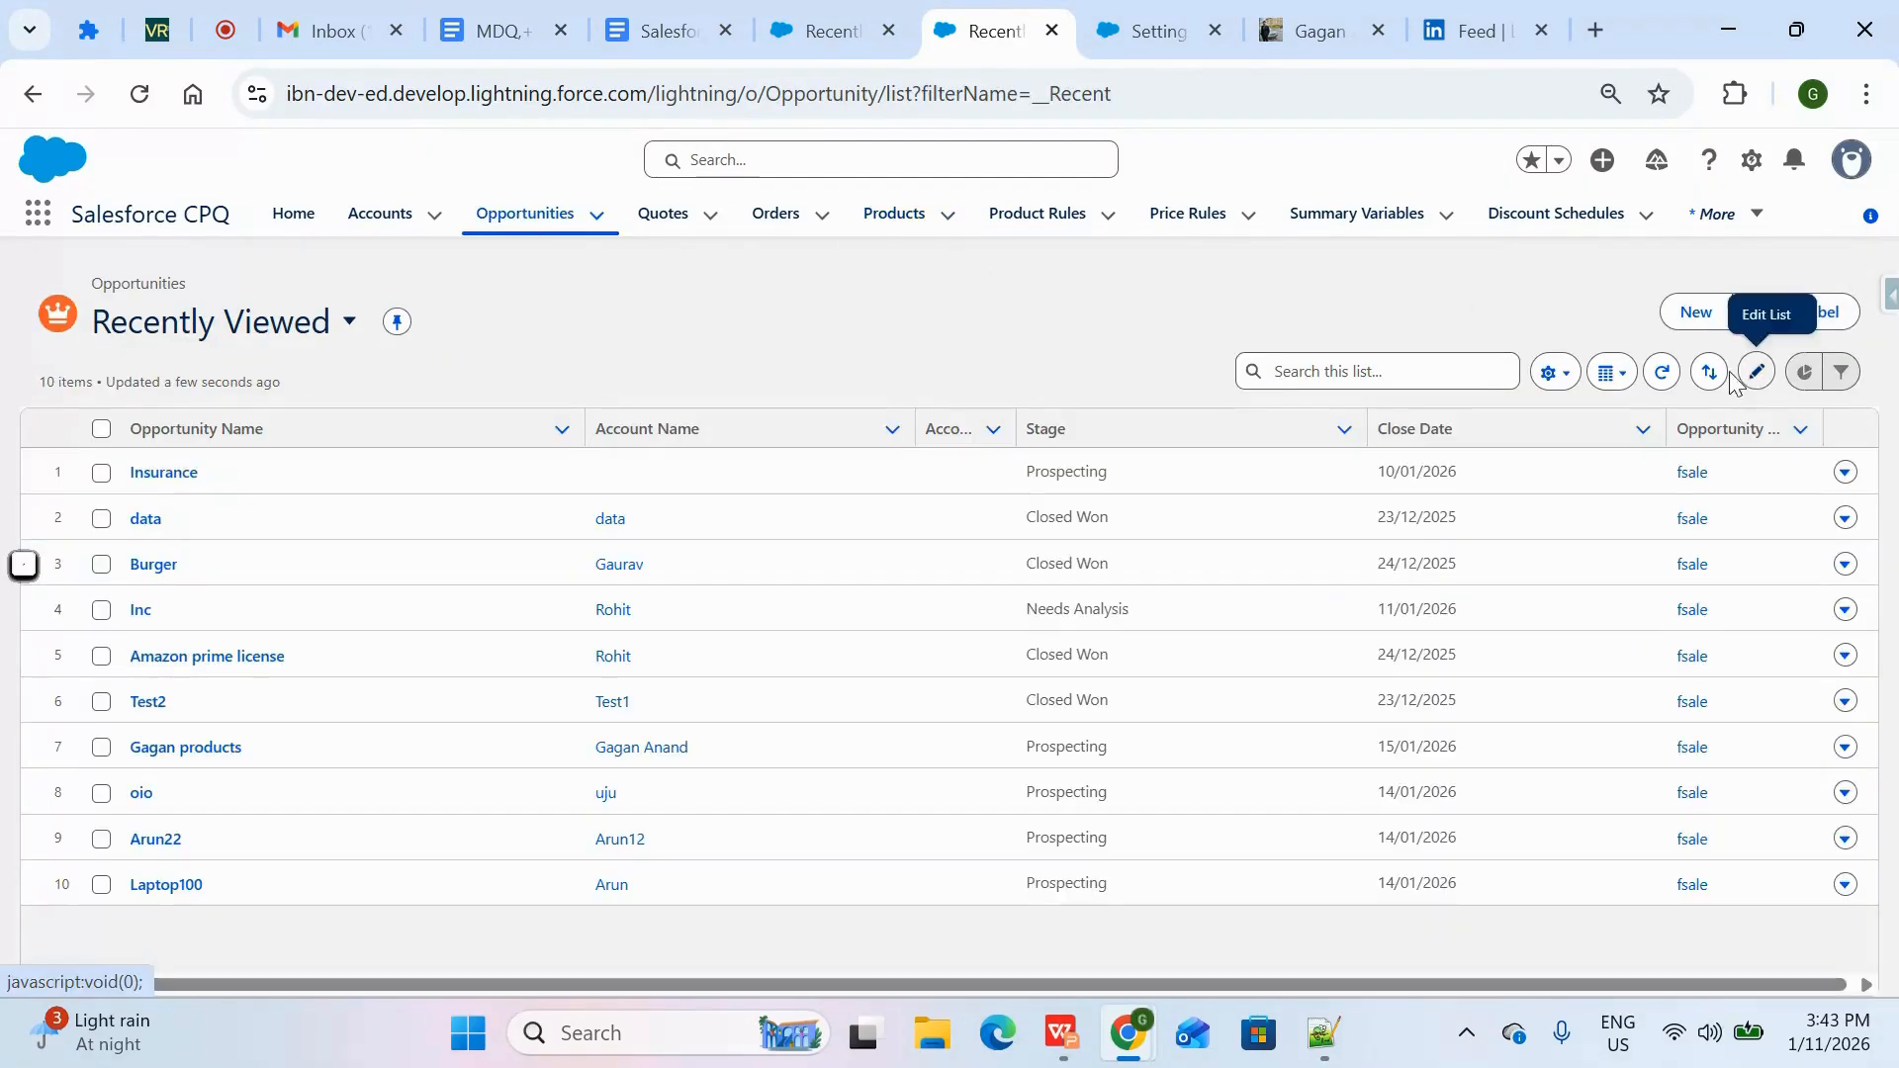
pyautogui.click(1685, 312)
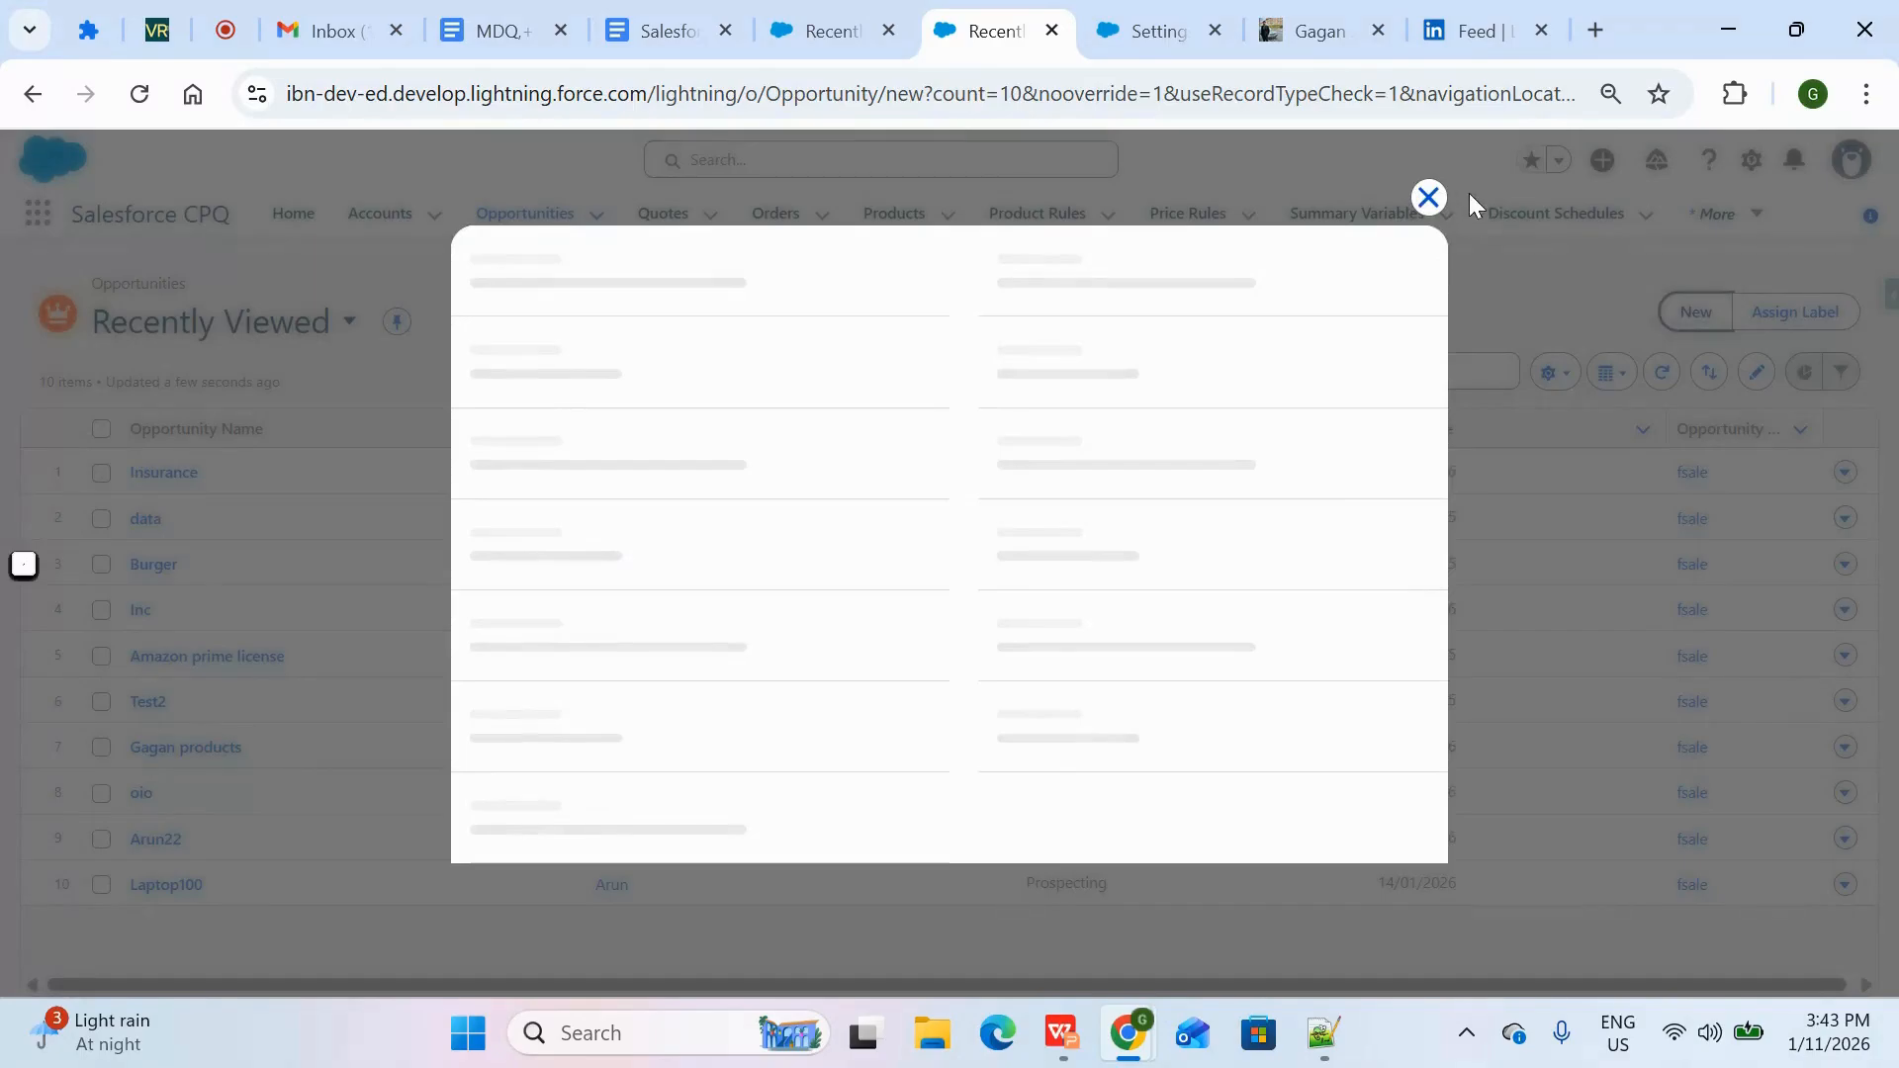
pyautogui.click(1427, 158)
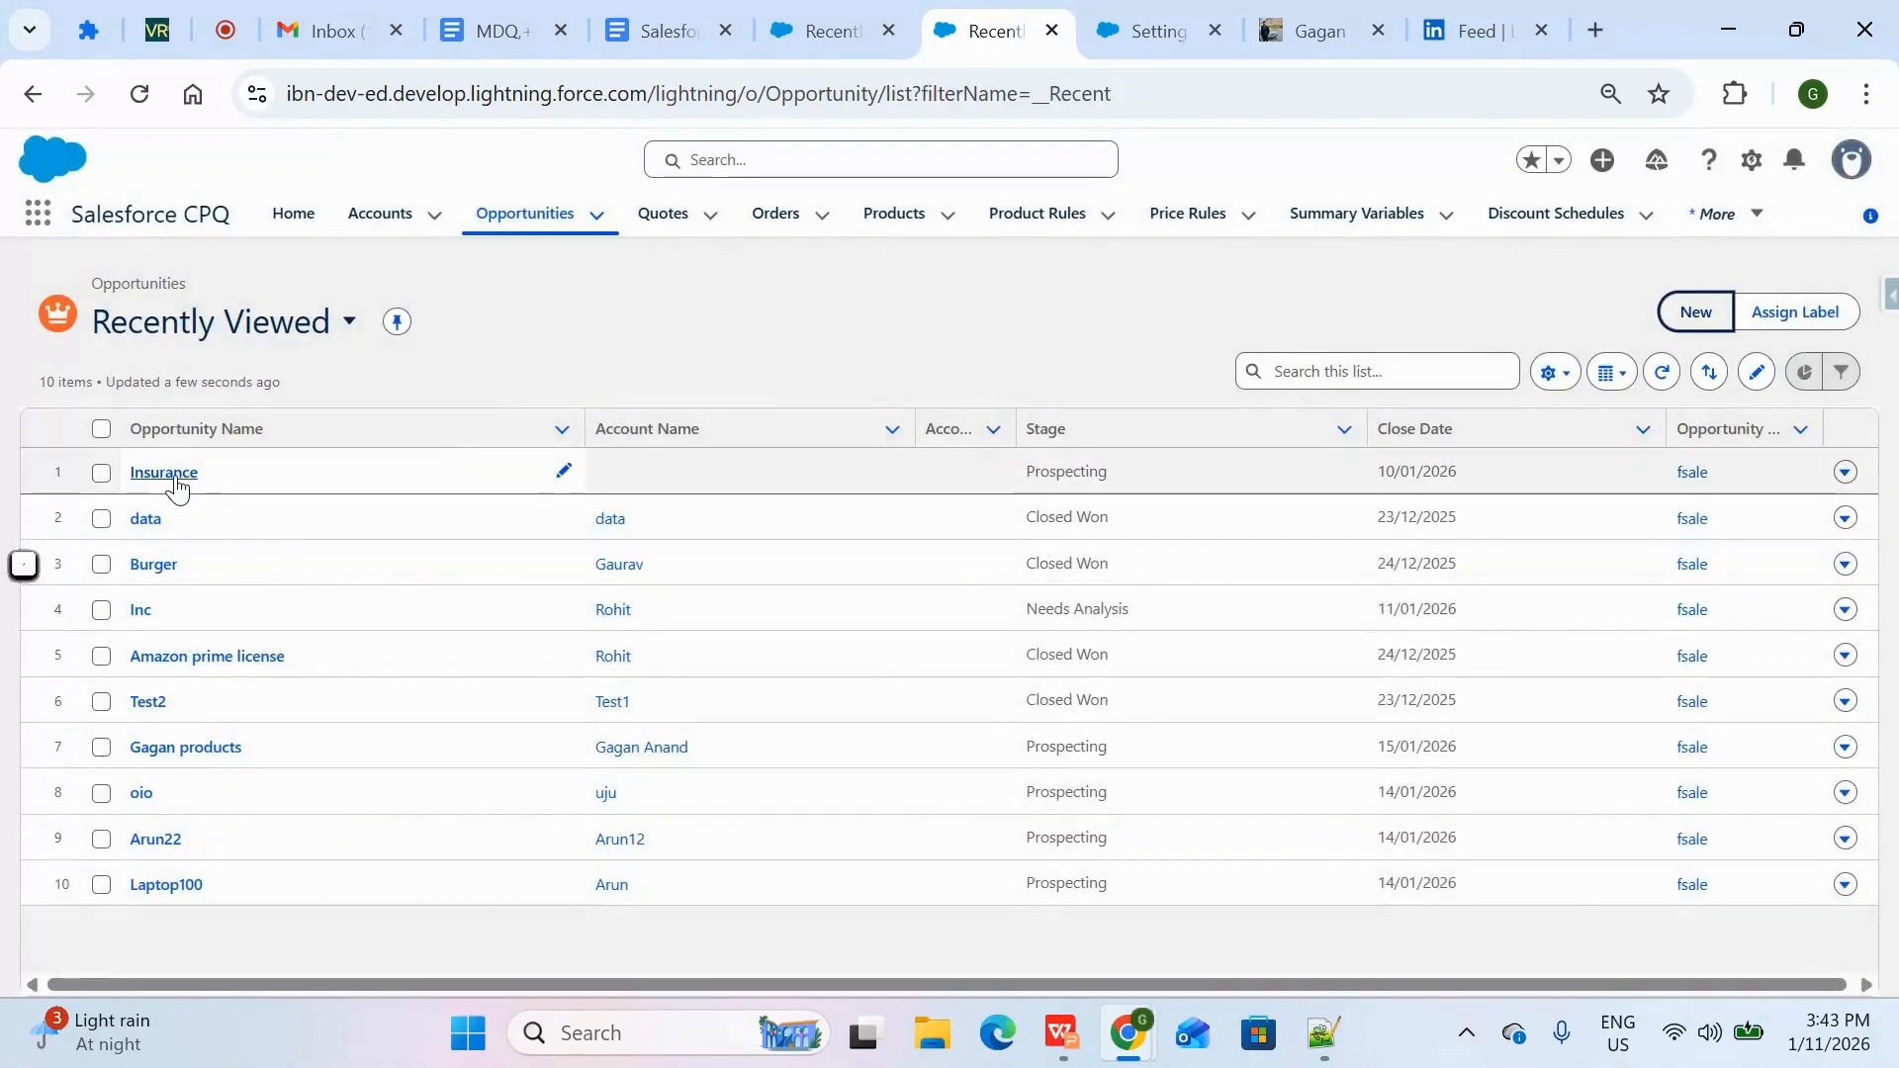
pyautogui.click(178, 486)
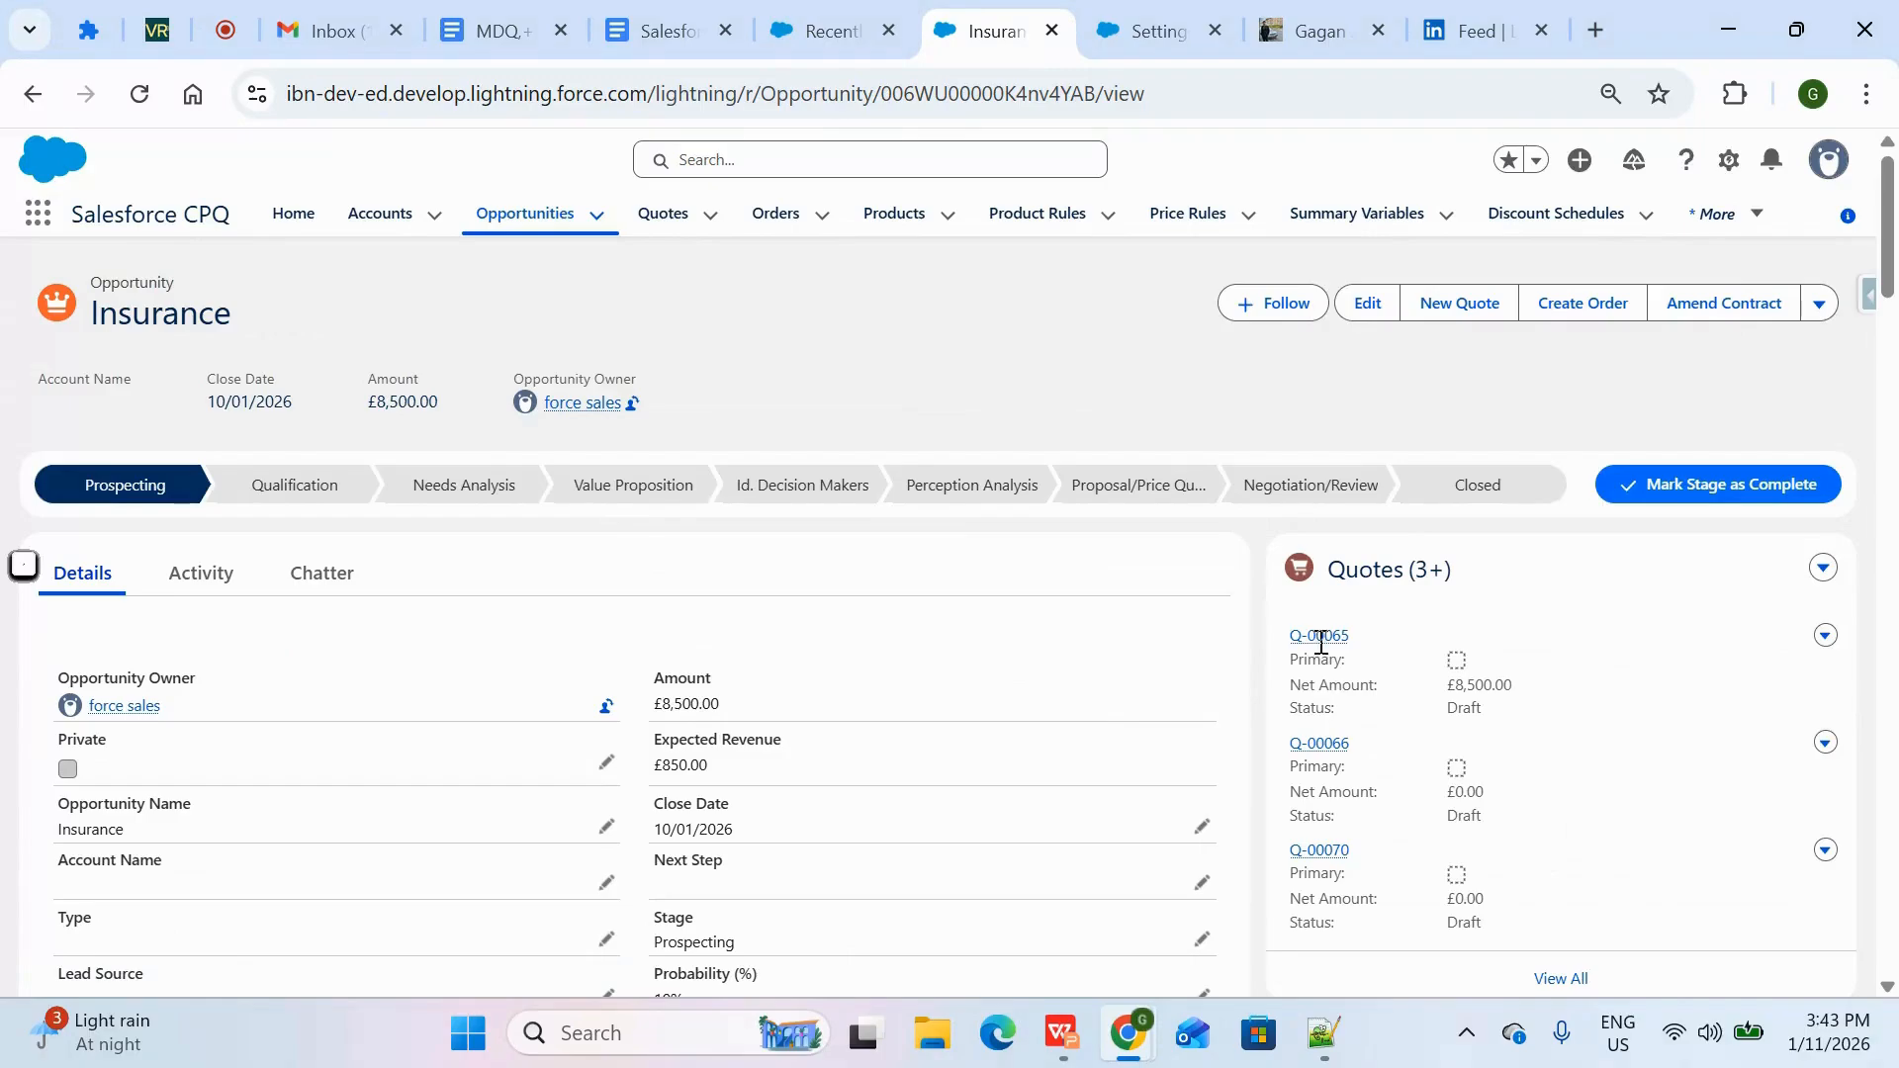
pyautogui.click(1319, 638)
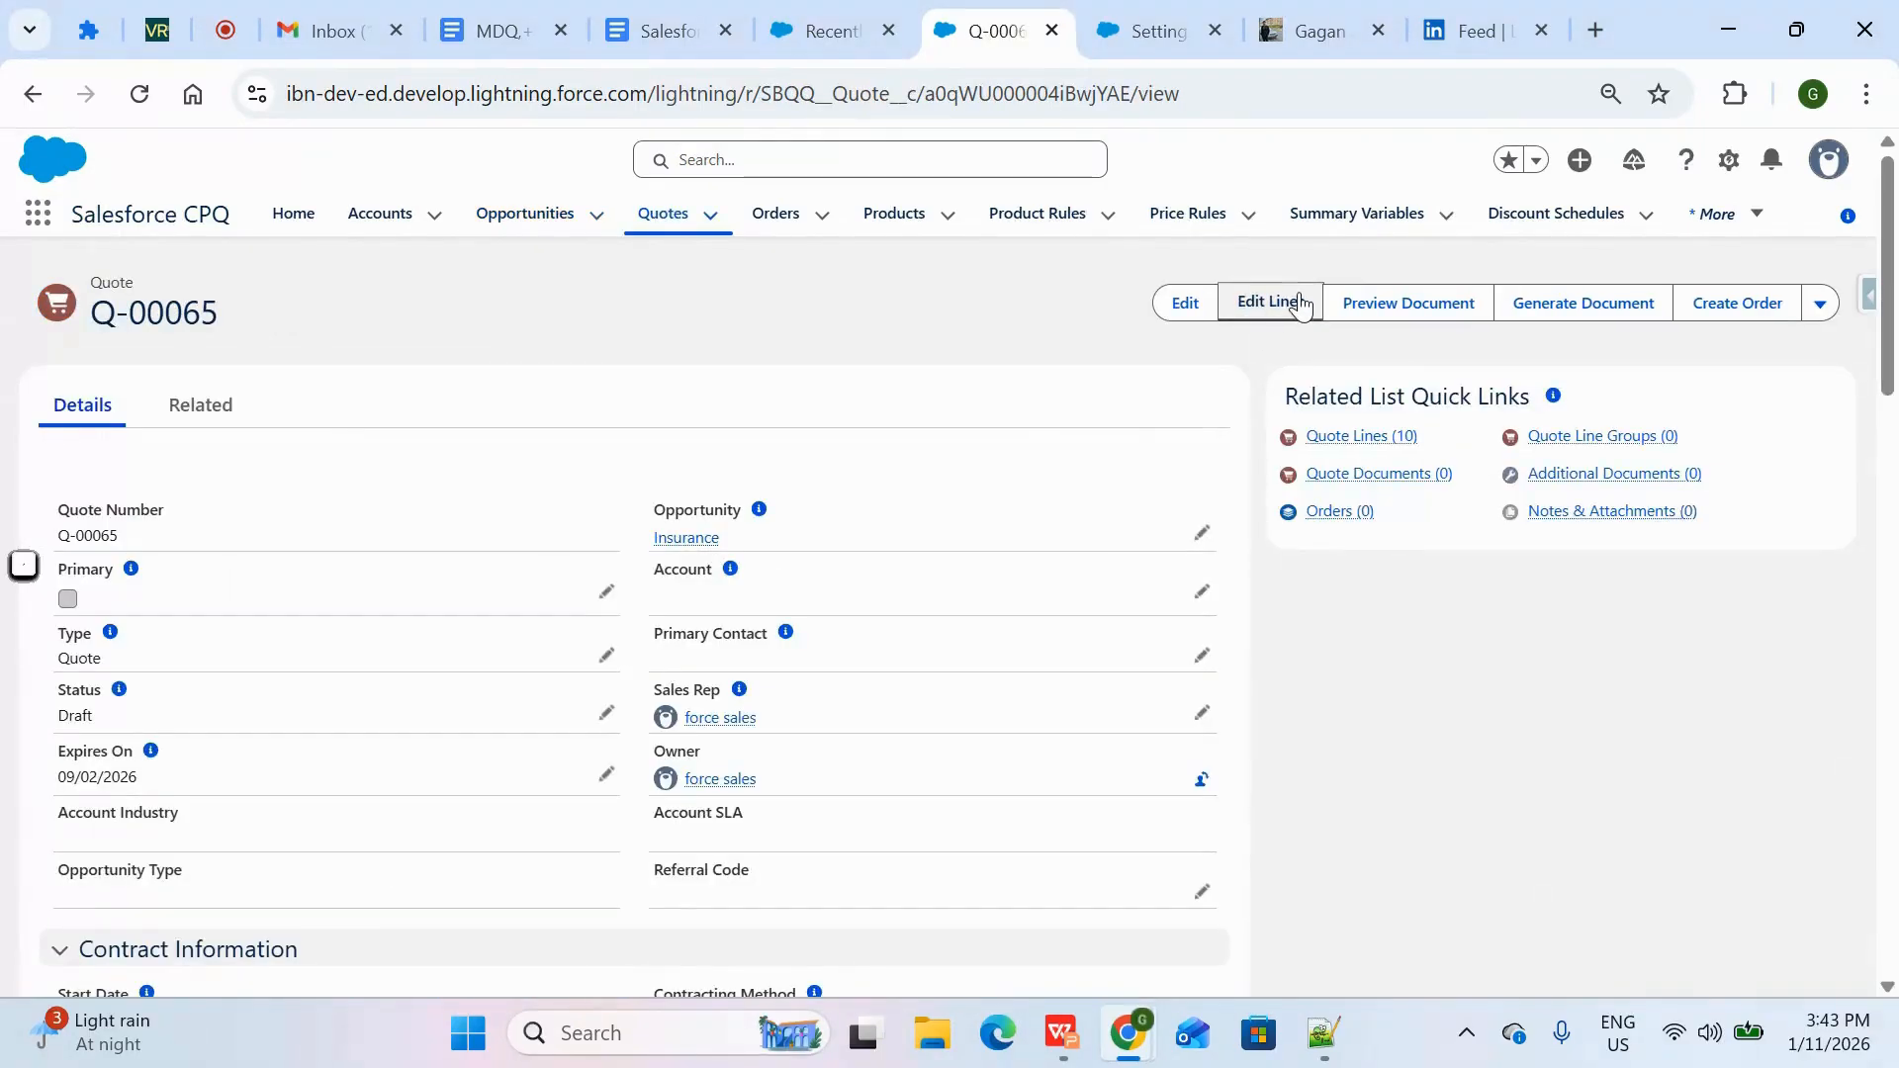
pyautogui.click(1300, 304)
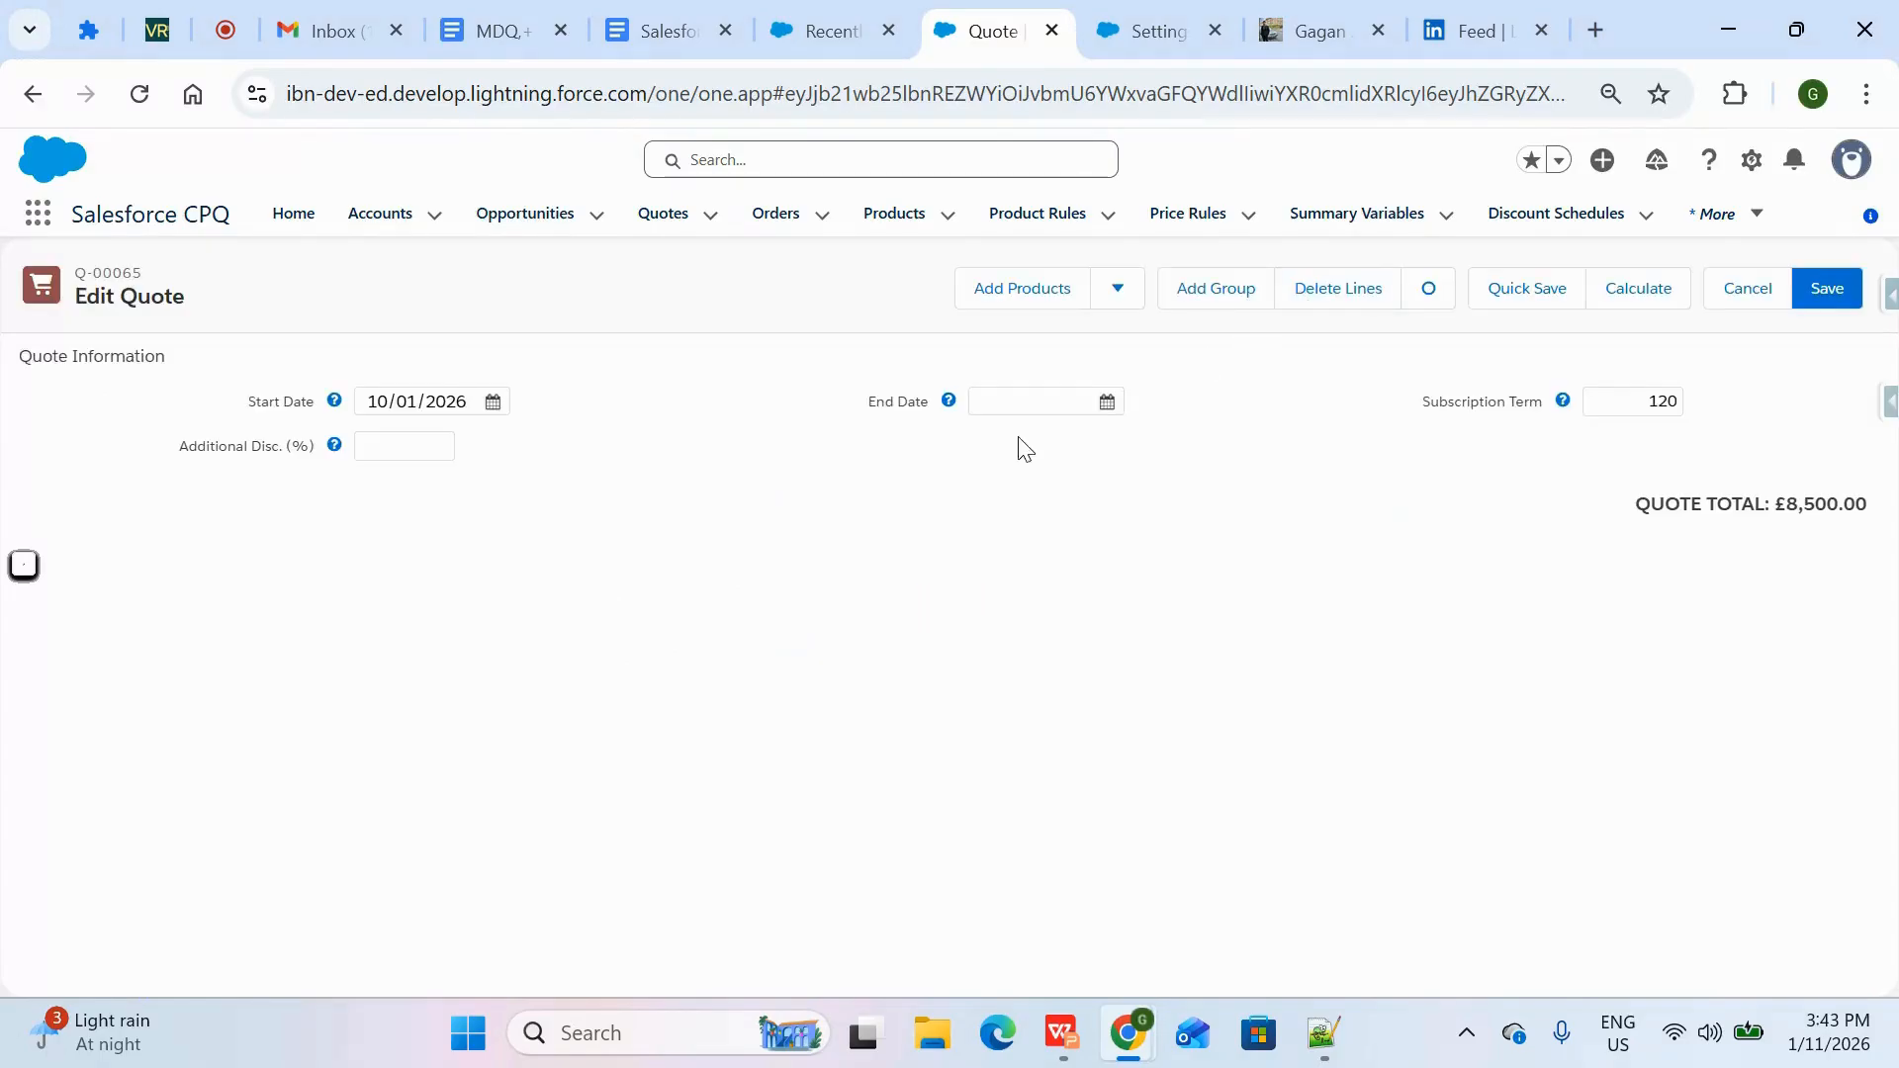
# Search the products for "laptop" and add the Hardware product named simply Laptop to the quote
pyautogui.click(1019, 288)
pyautogui.click(709, 289)
pyautogui.write('laptop')
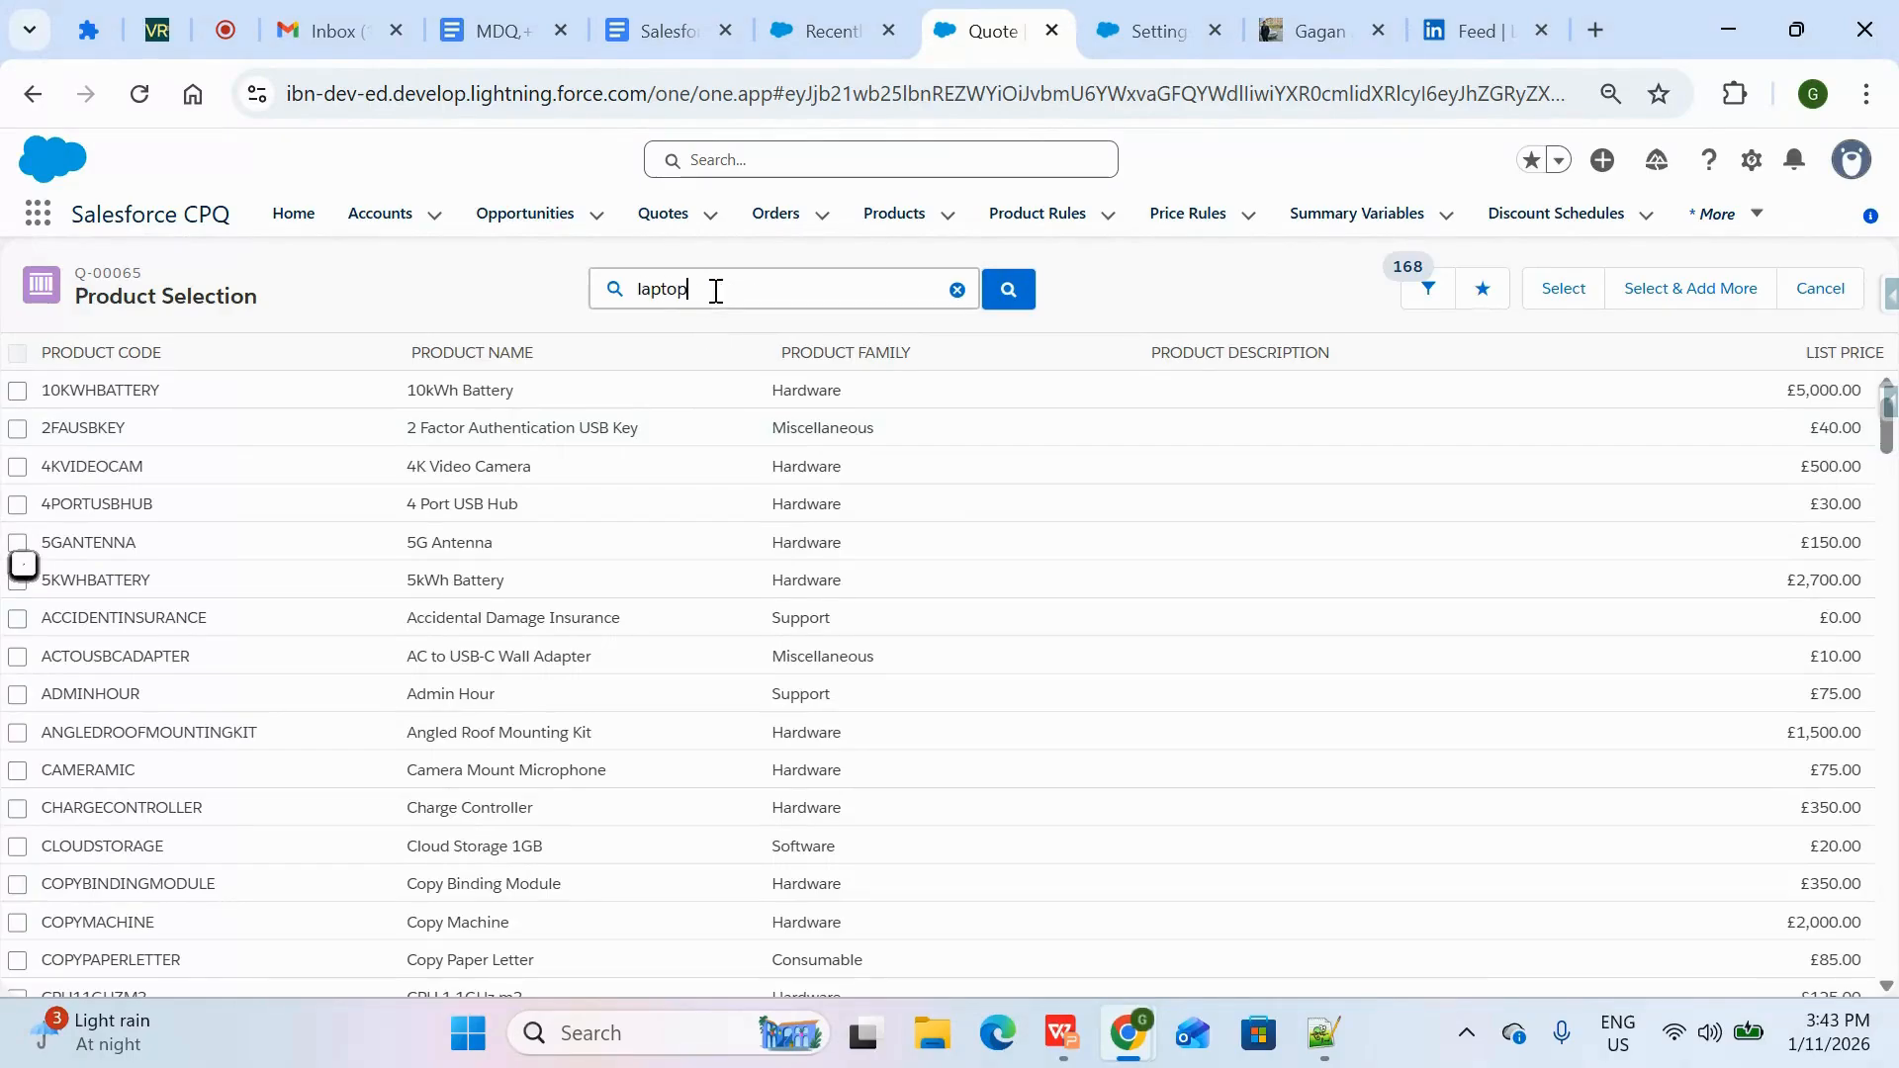
pyautogui.press('Return')
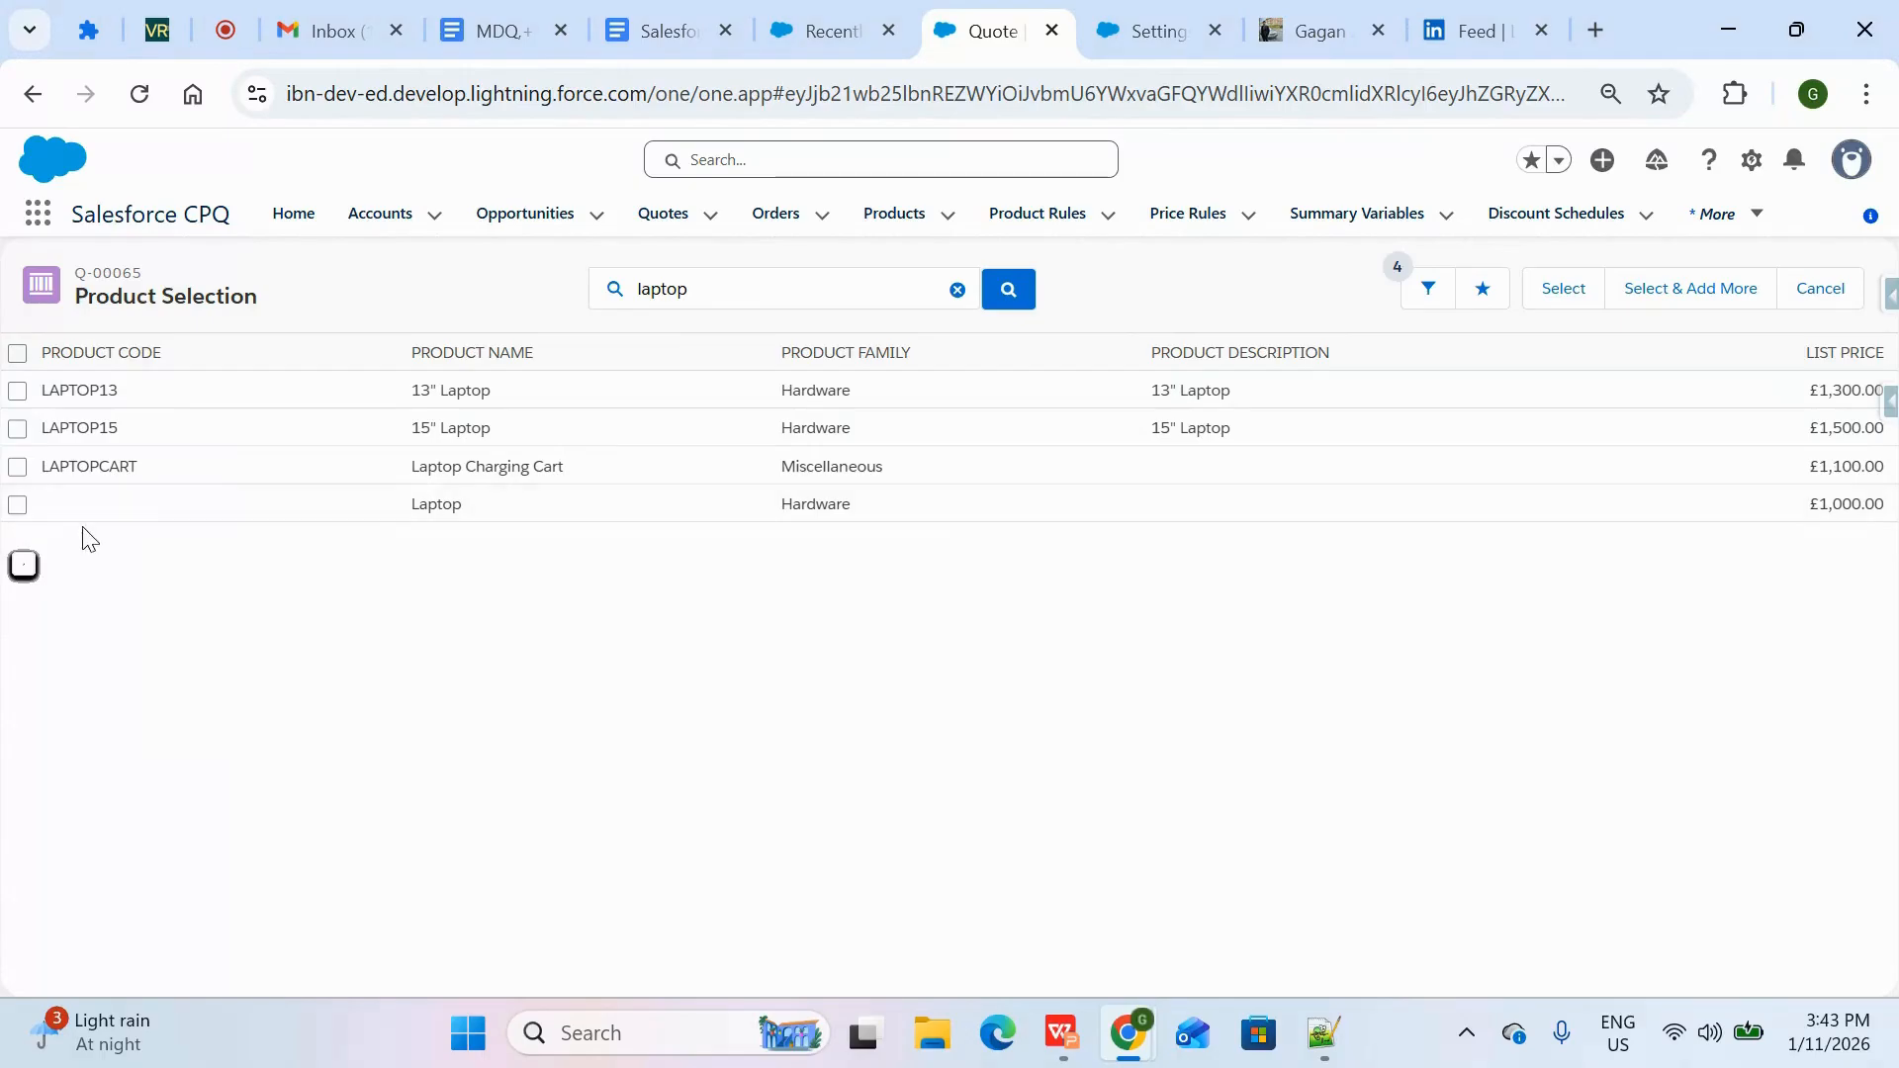
pyautogui.click(19, 506)
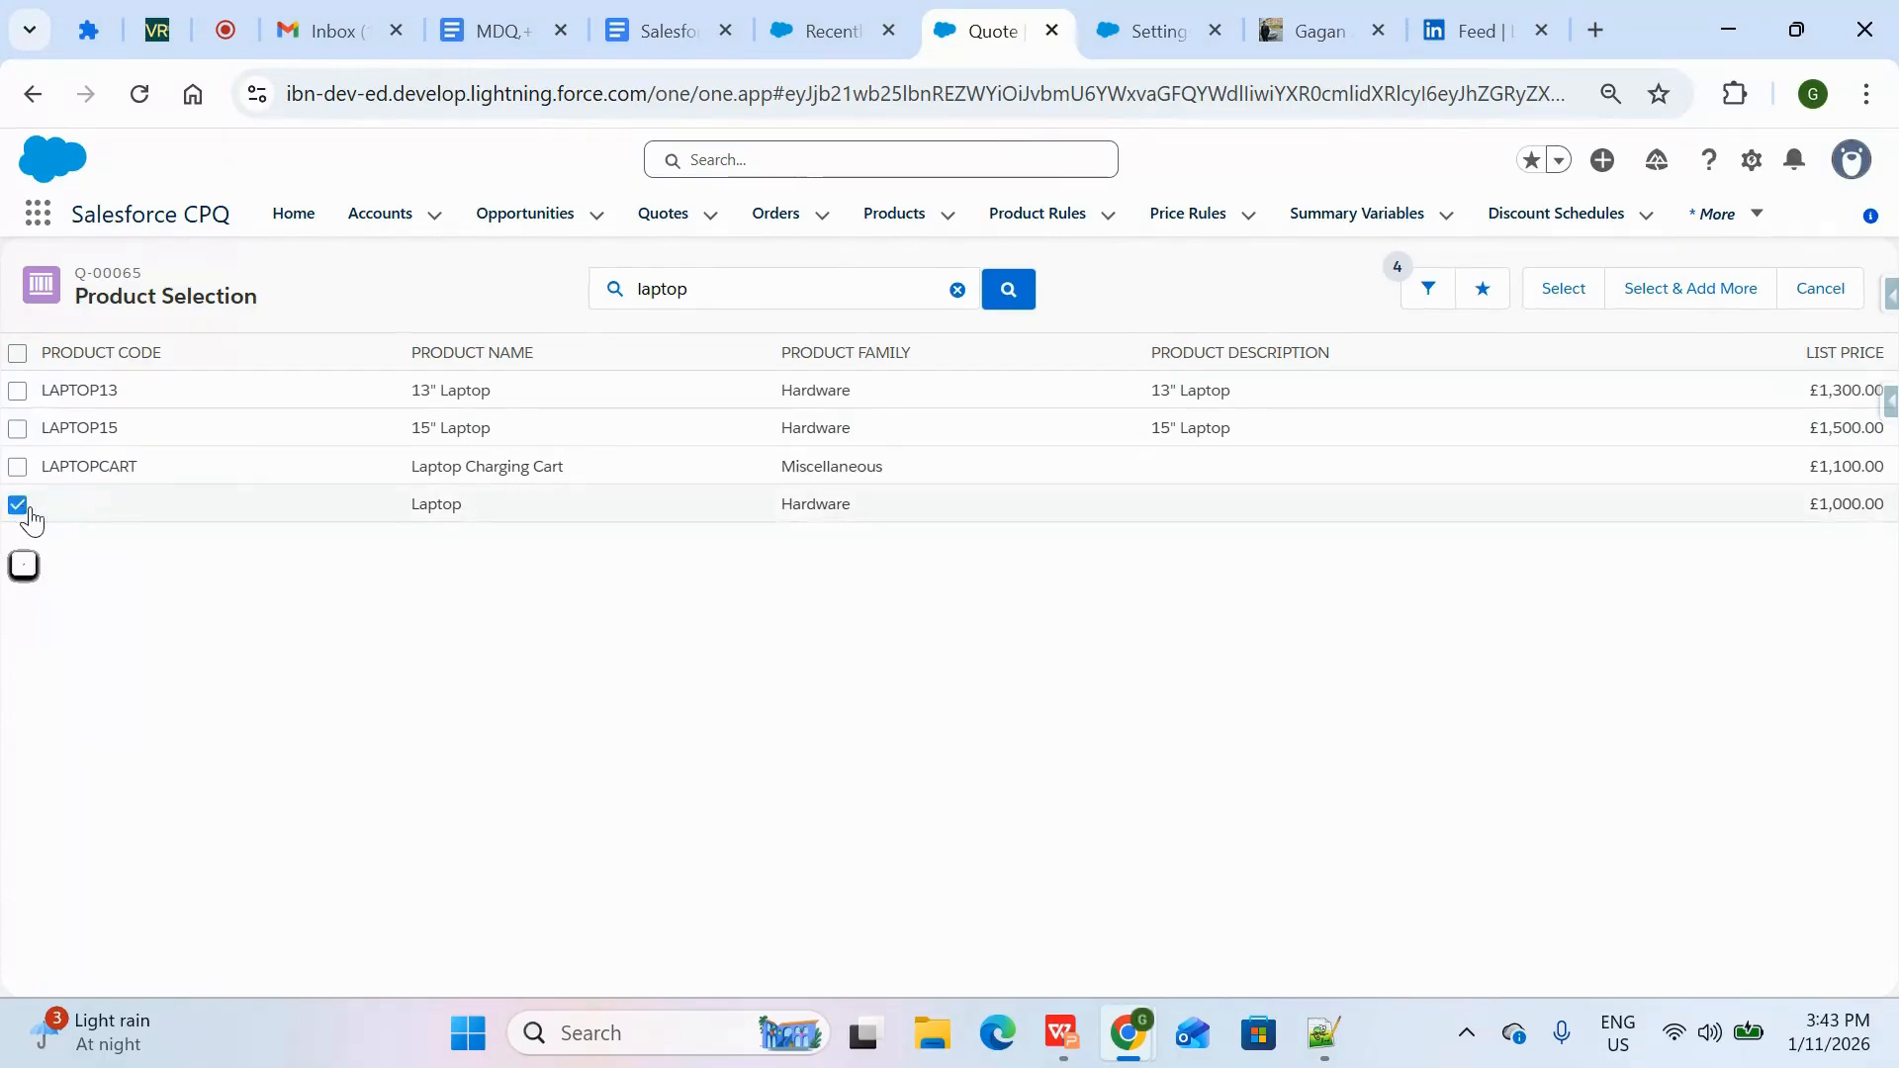
pyautogui.click(1569, 293)
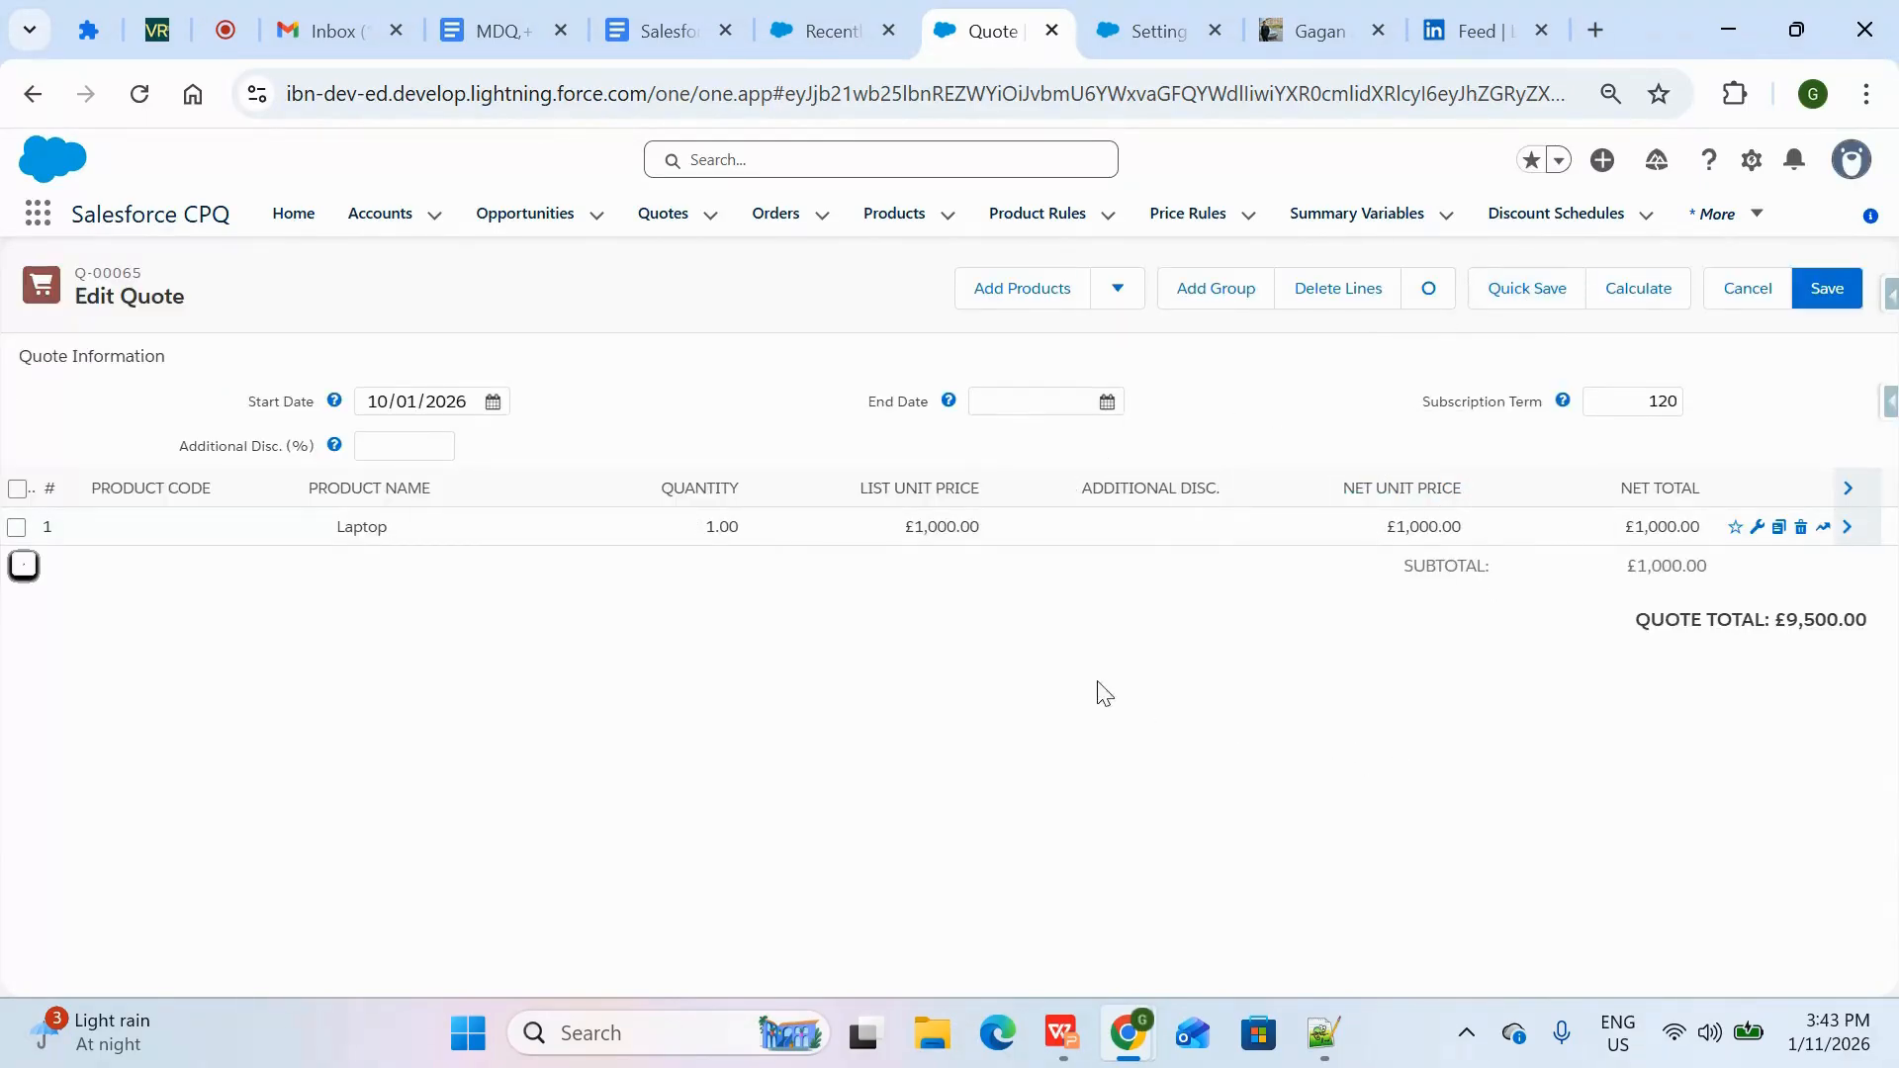
# Reconfigure the Laptop quote line to include the KeyBoard and Mouse options, and save the configuration
pyautogui.click(1757, 530)
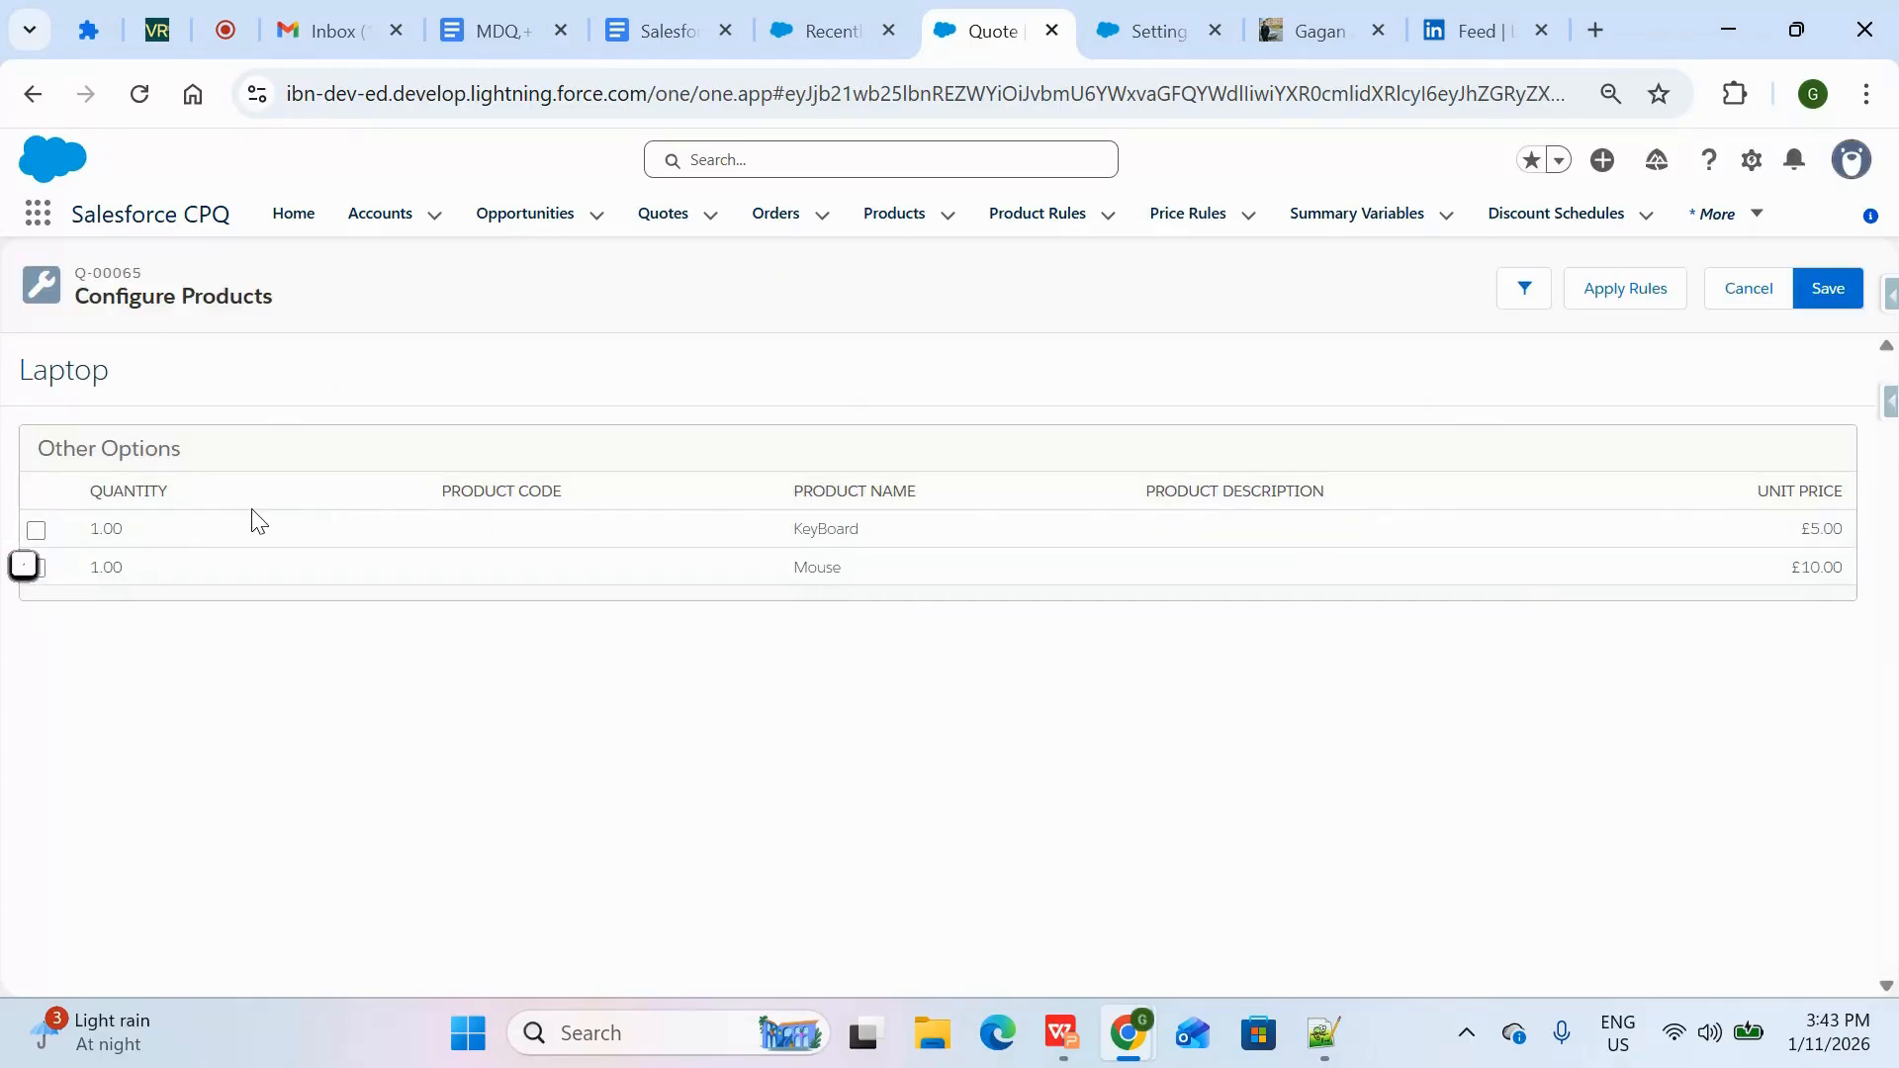
pyautogui.click(37, 534)
pyautogui.click(39, 567)
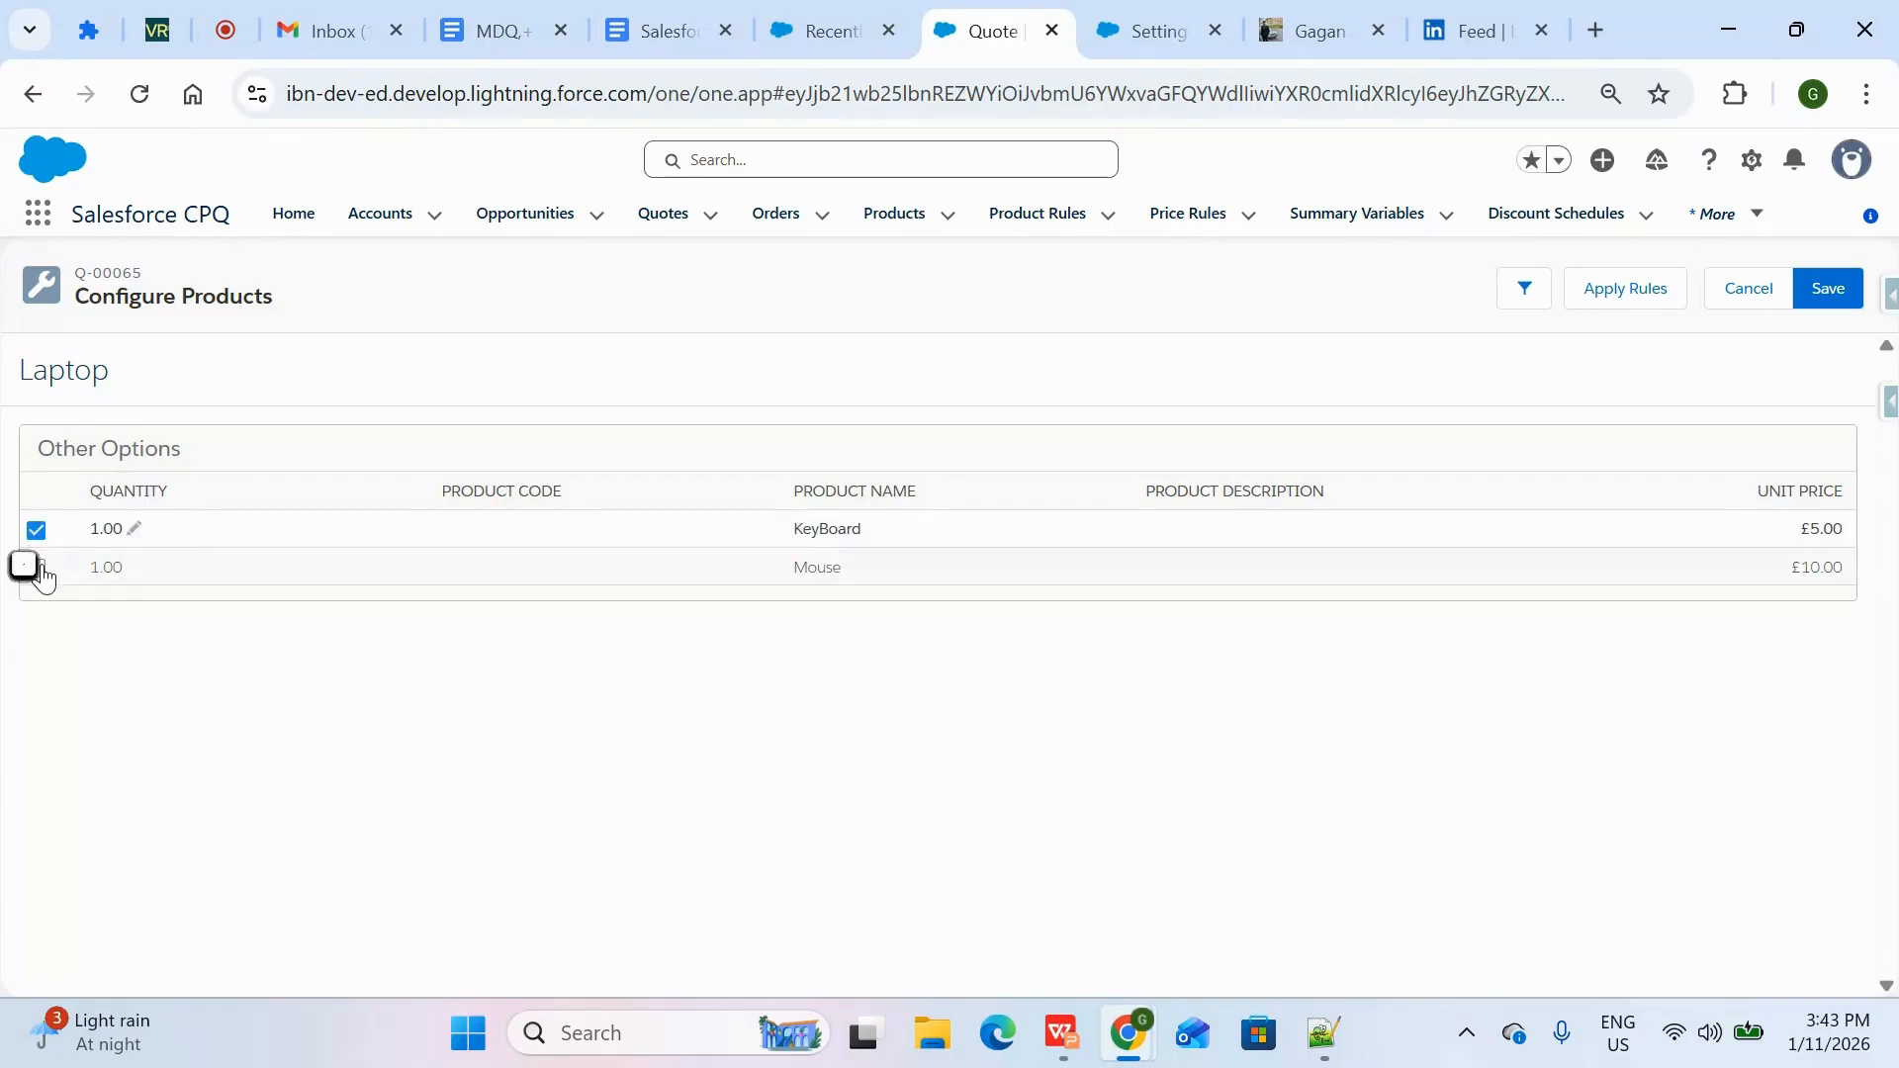
pyautogui.click(1810, 310)
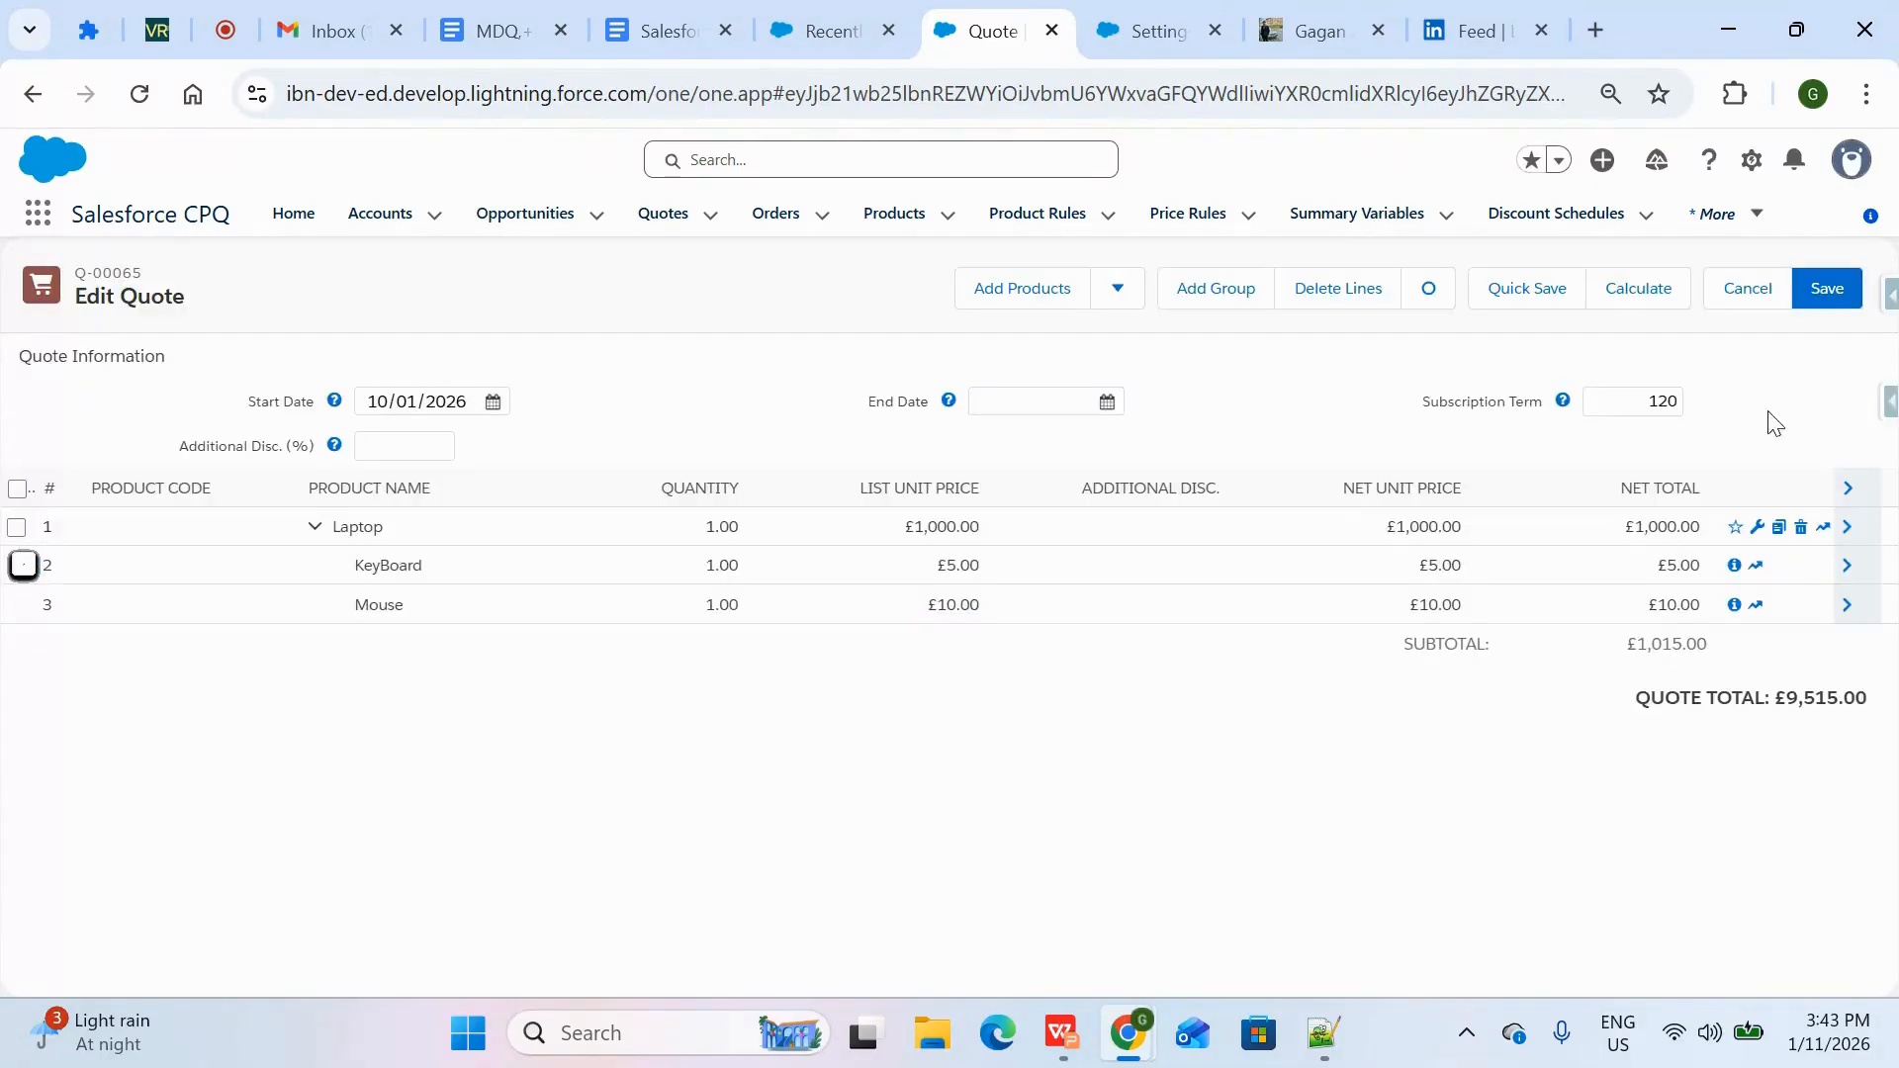
# Compare the net totals of Laptop, KeyBoard and Mouse and the subtotal with the two pricing scenarios on the WPS presentation slide
pyautogui.doubleClick(1703, 663)
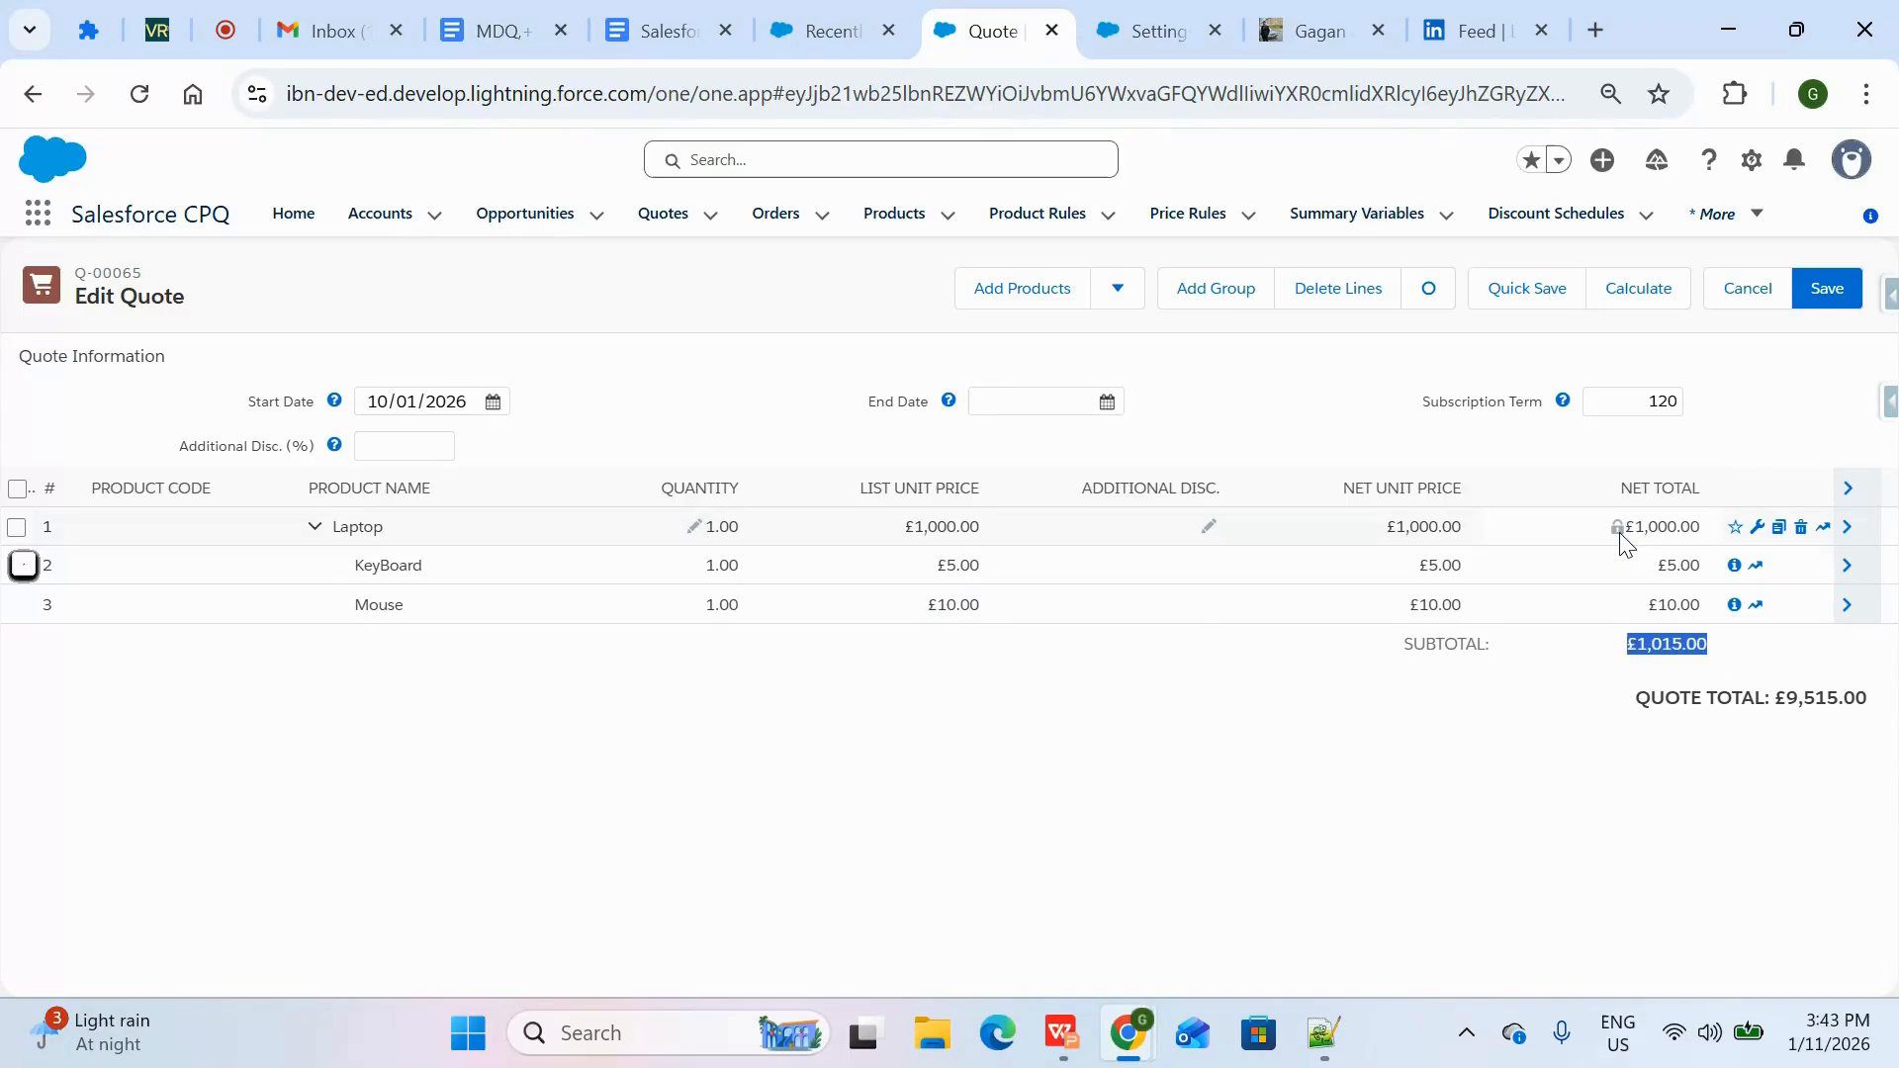
pyautogui.moveTo(1624, 534); pyautogui.dragTo(1639, 535)
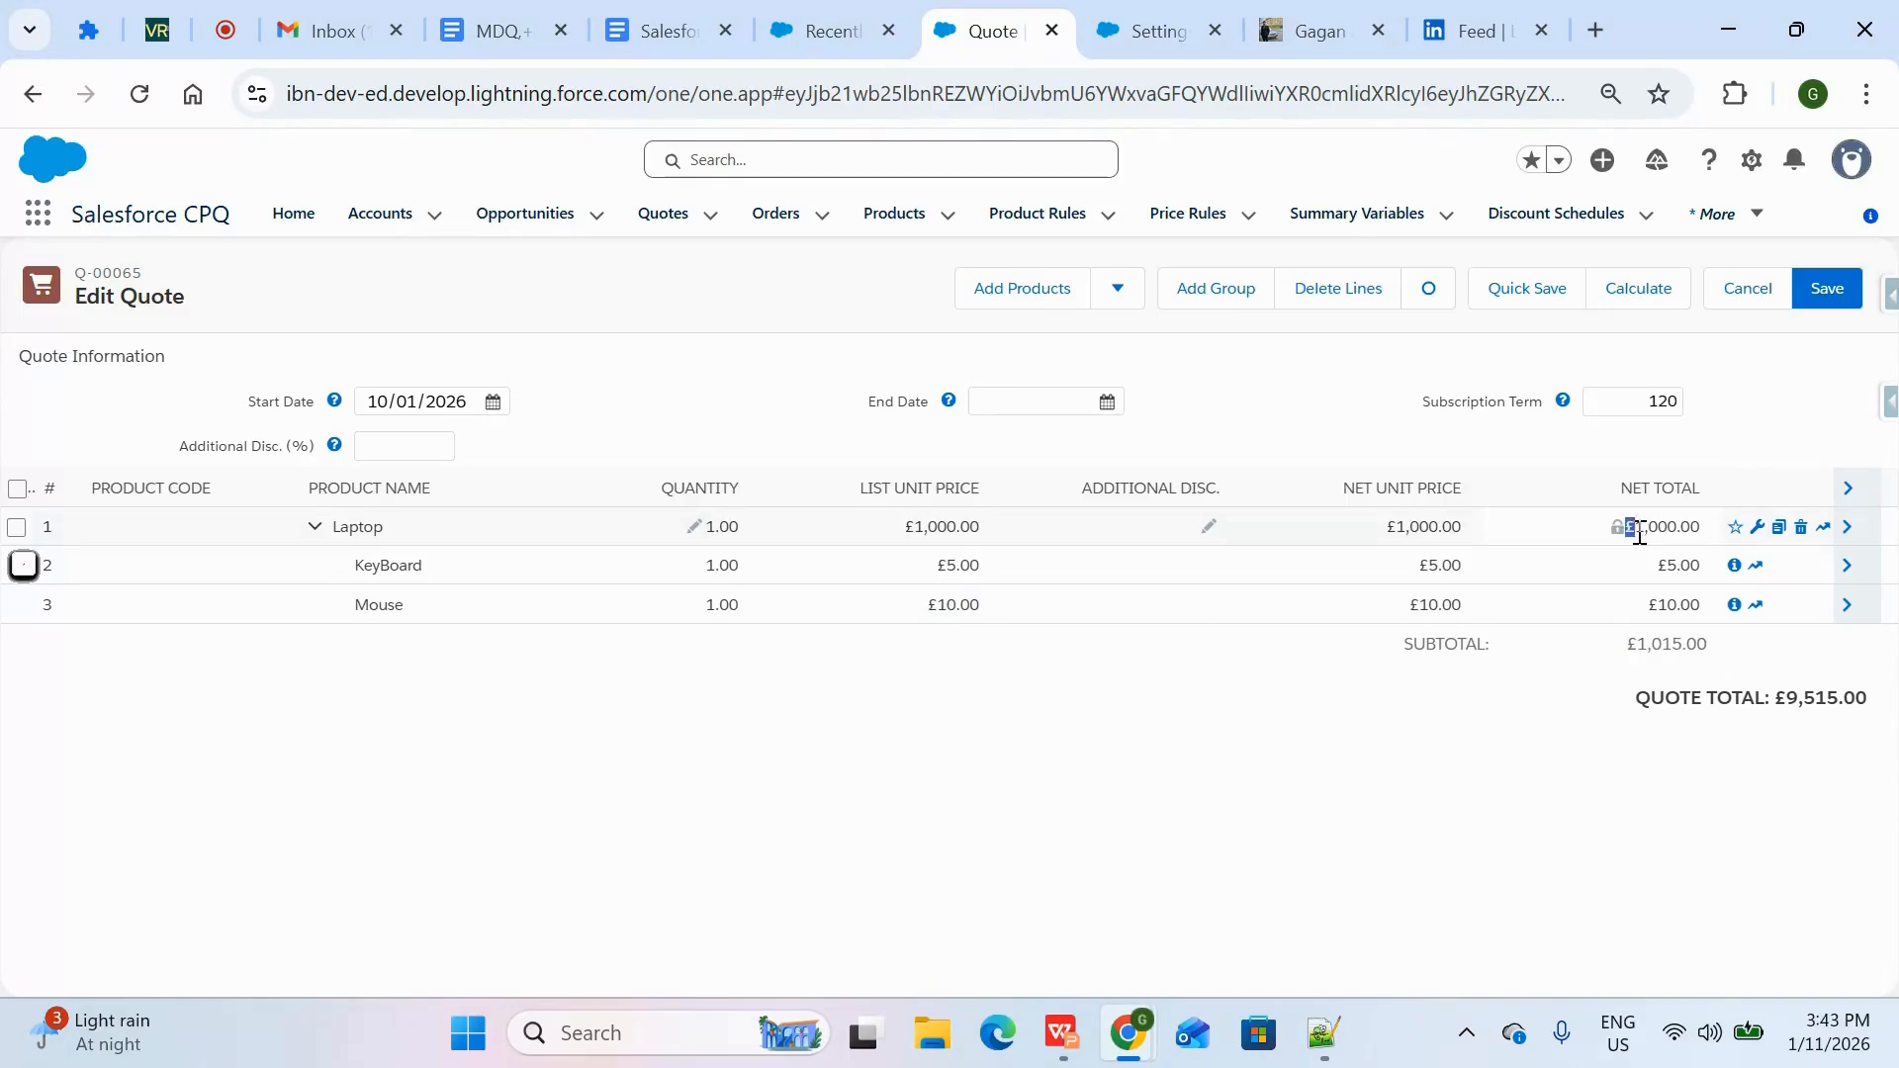
pyautogui.doubleClick(1686, 566)
pyautogui.click(1699, 600)
pyautogui.click(1061, 1034)
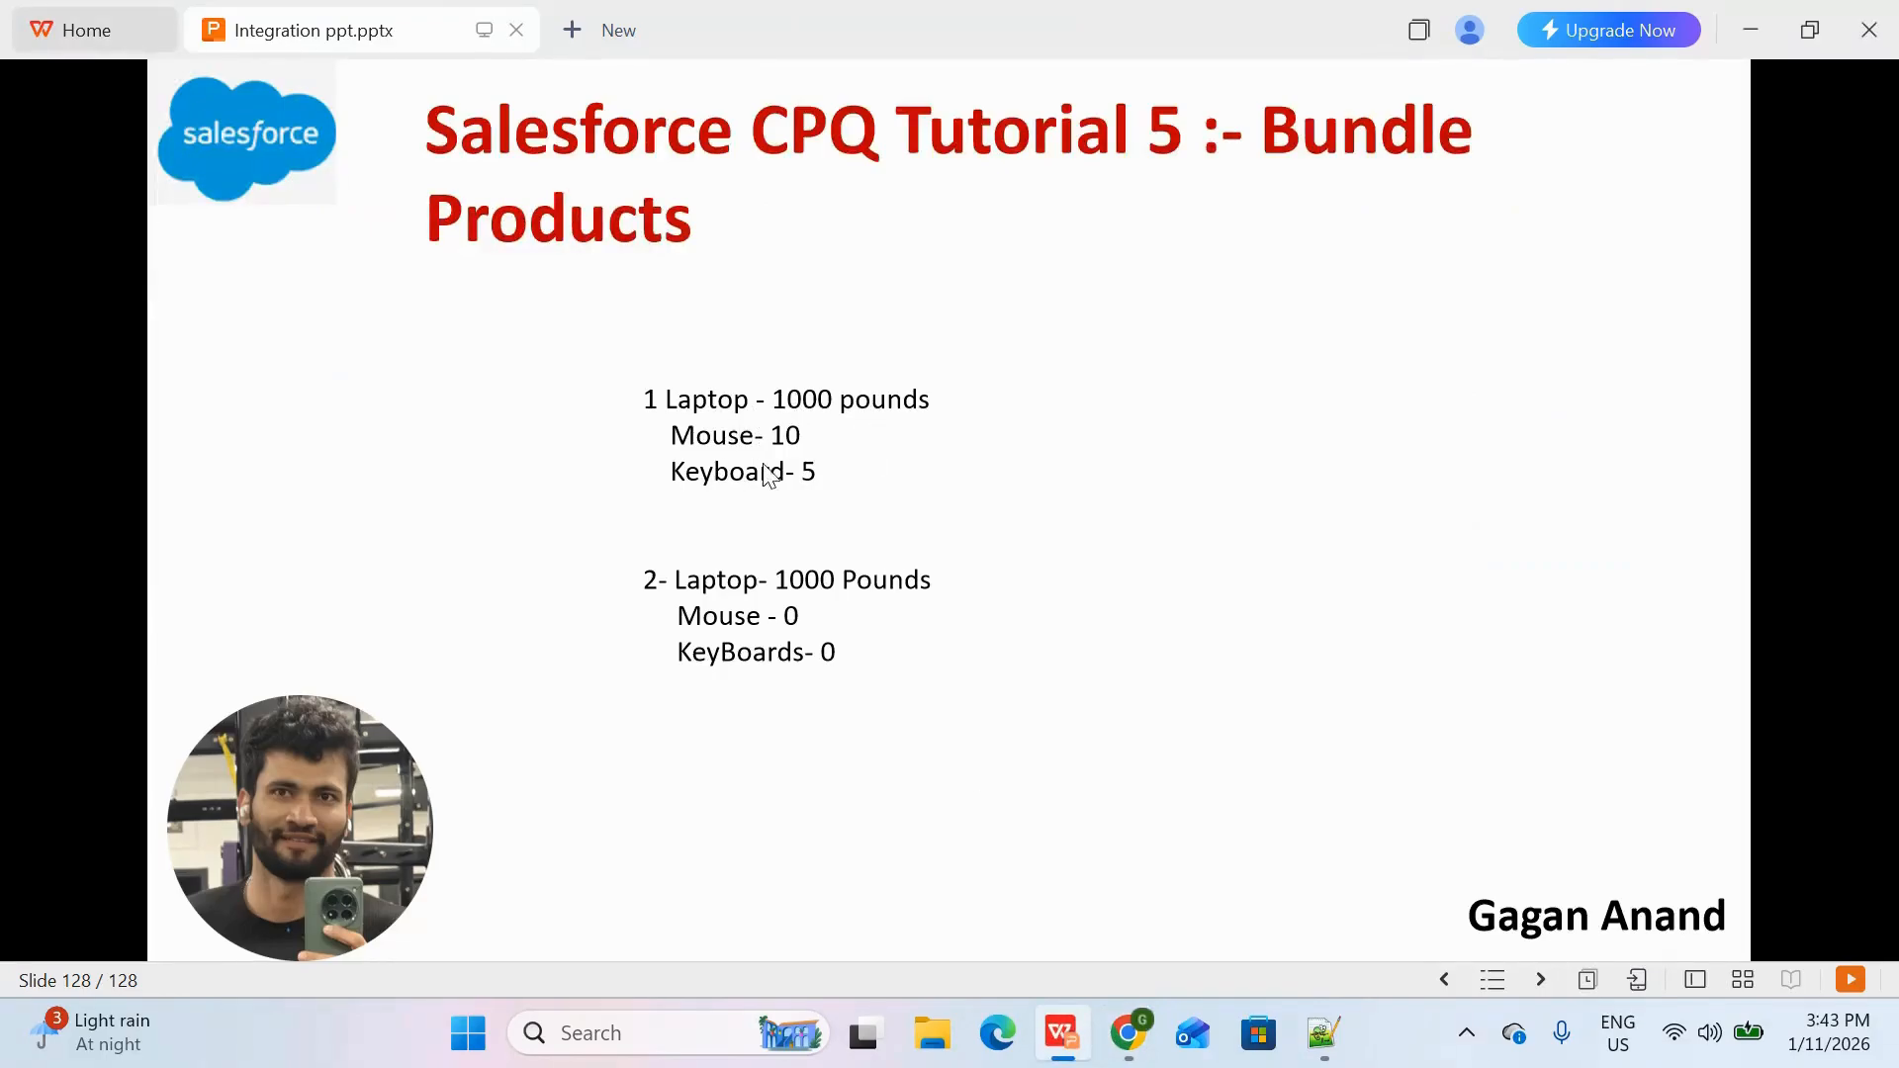
pyautogui.hotkey('alt', 'Tab')
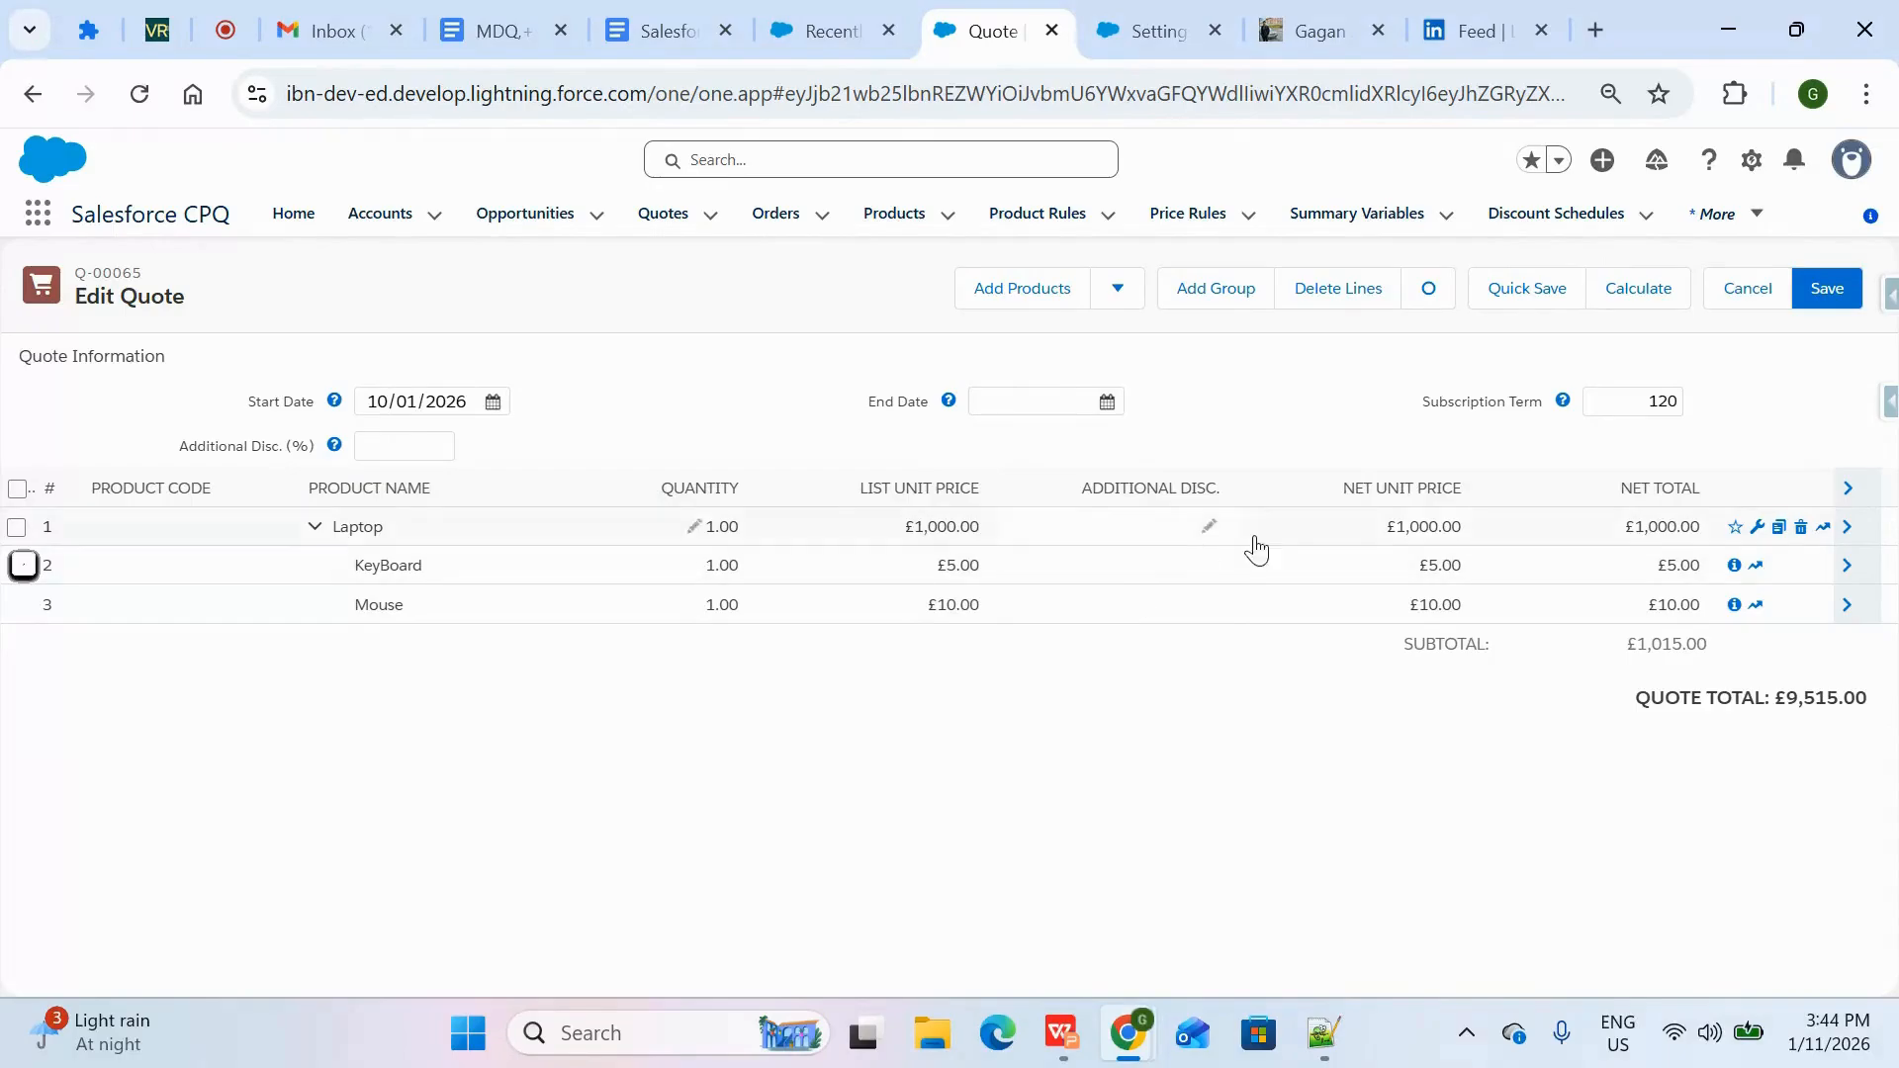
pyautogui.moveTo(416, 530); pyautogui.dragTo(336, 551)
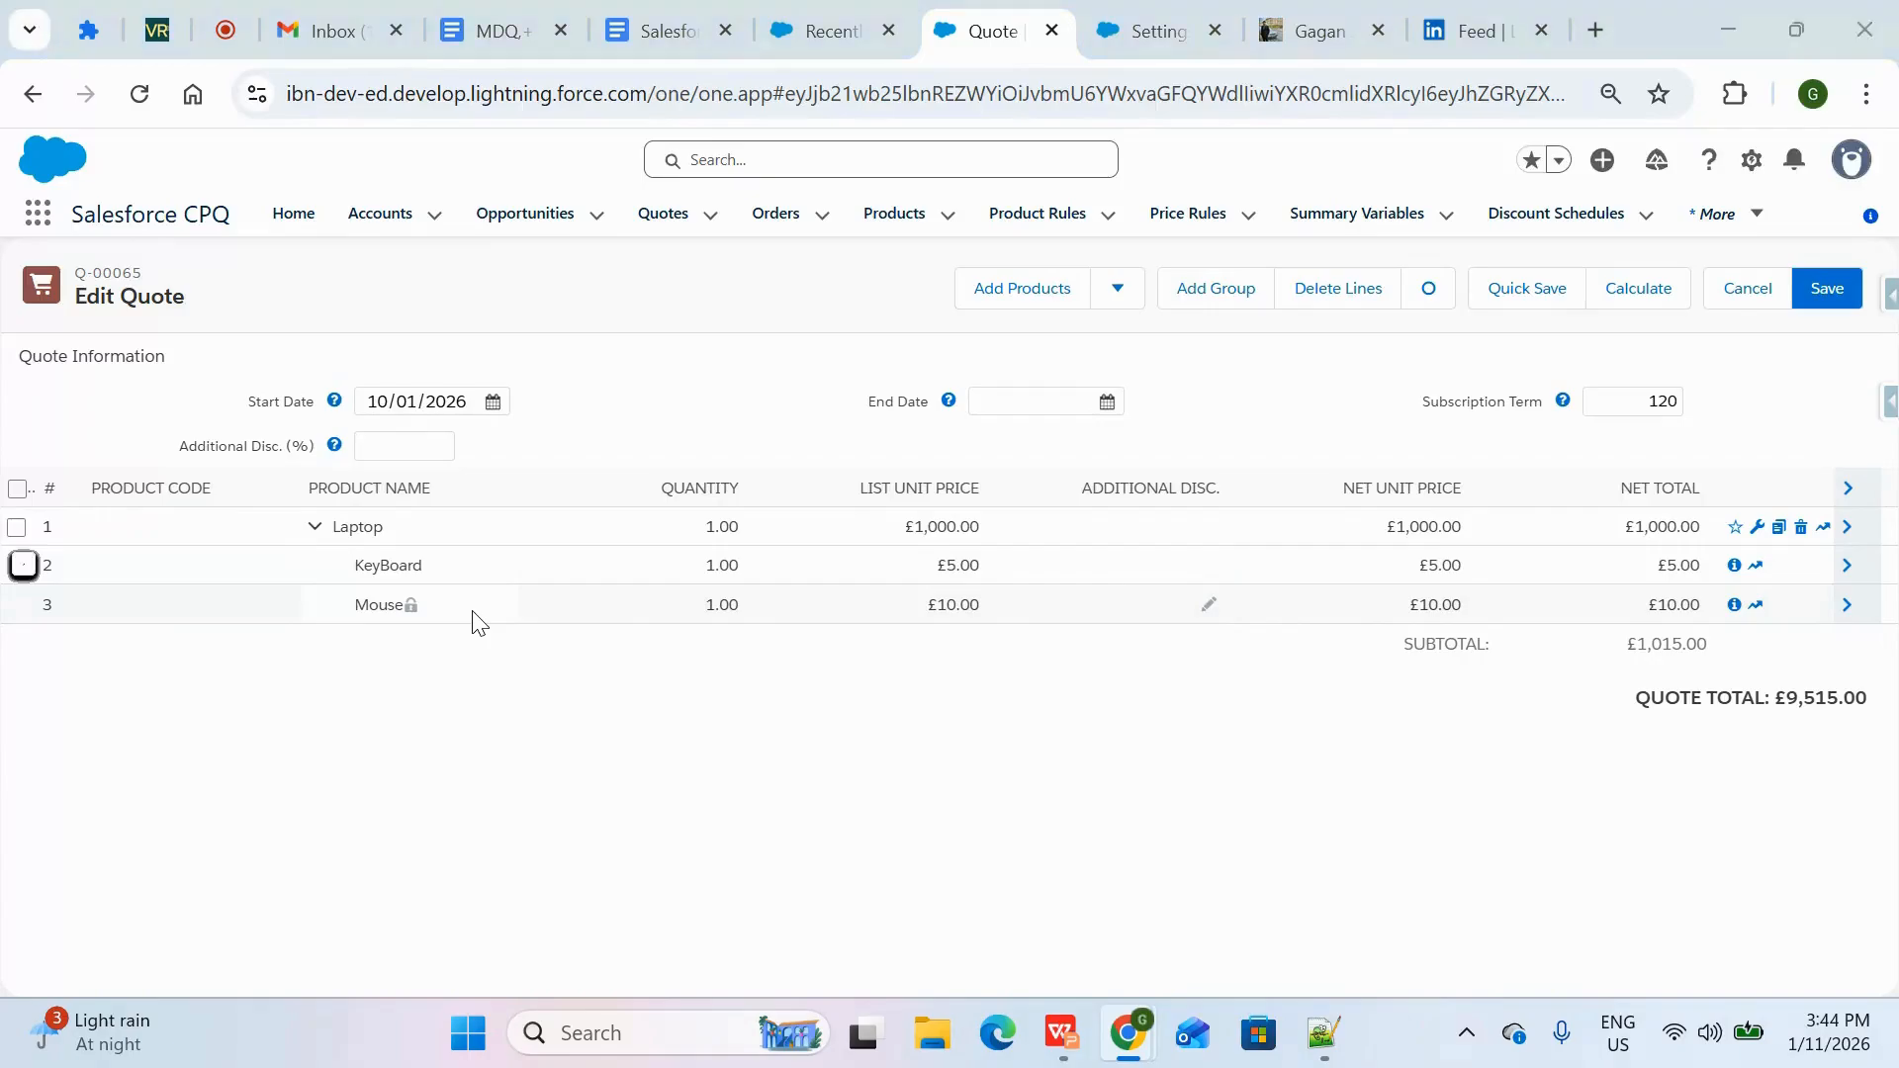
pyautogui.hotkey('alt', 'Tab')
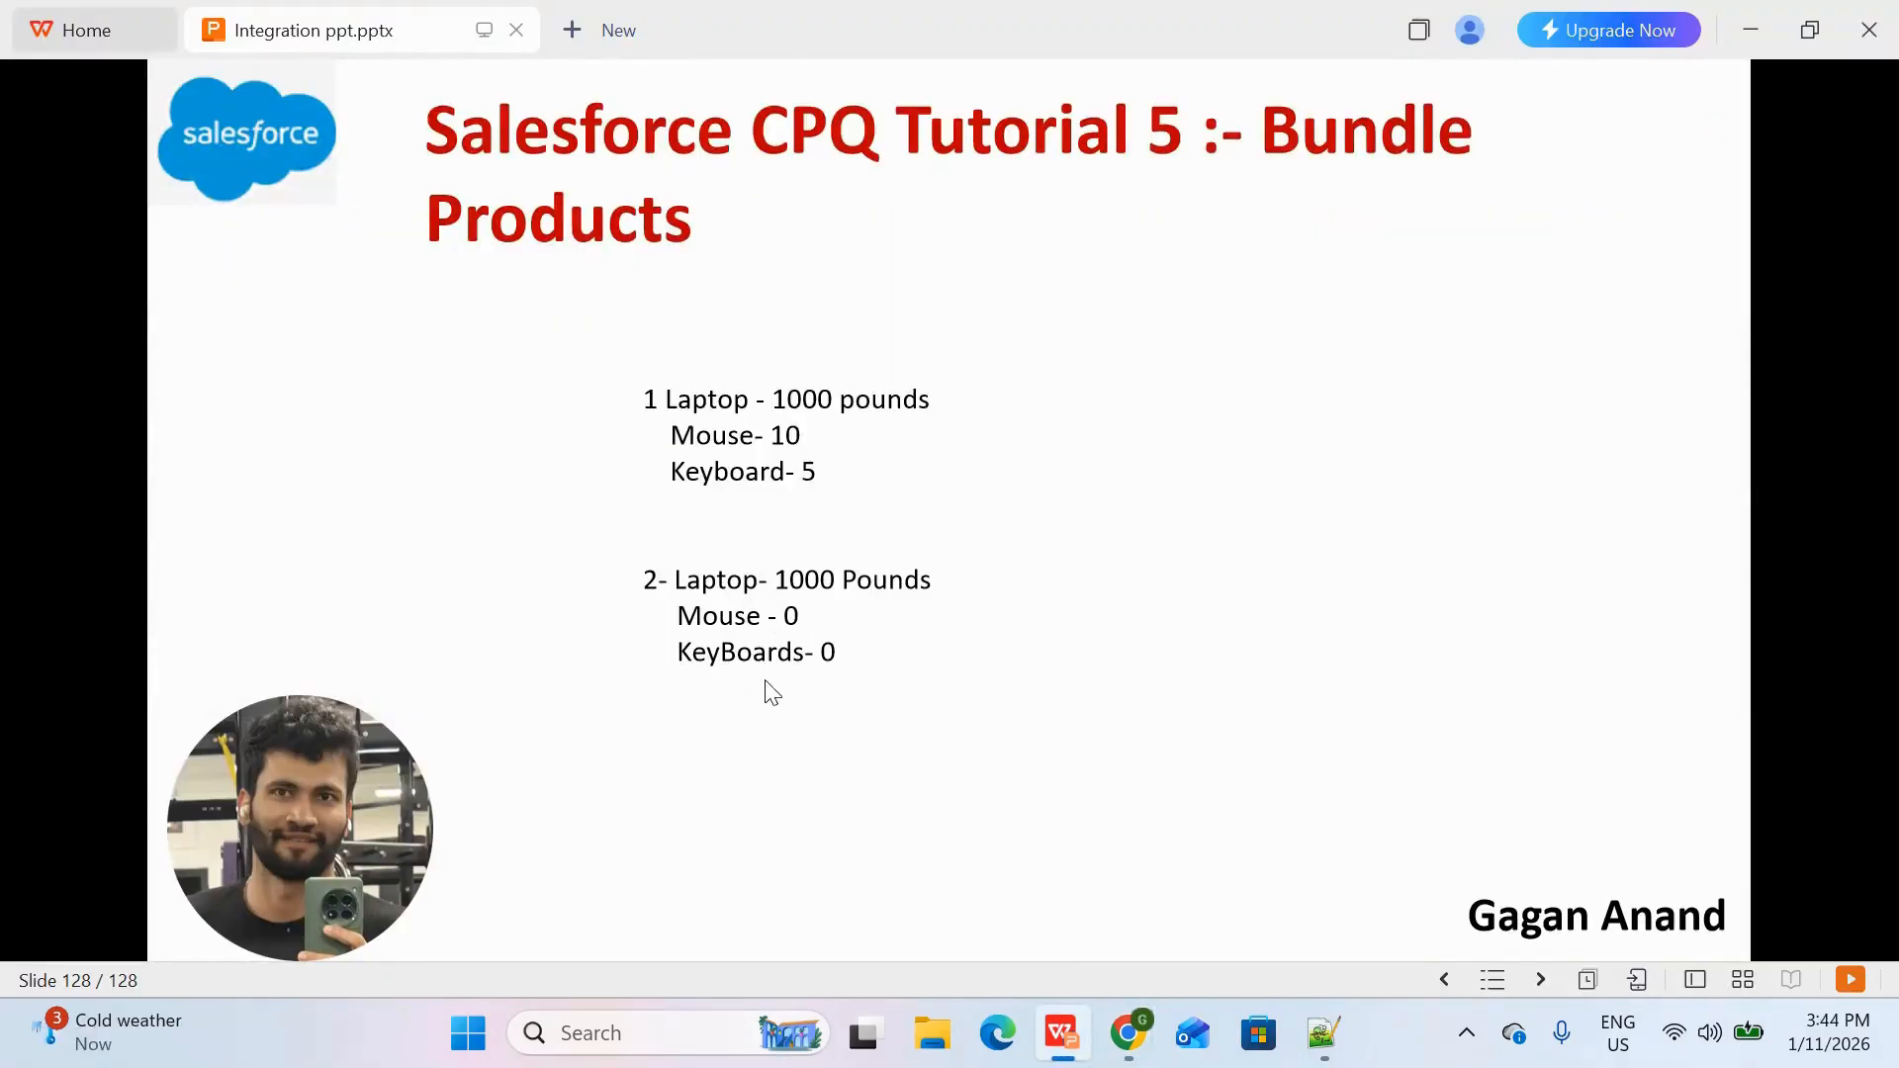
pyautogui.hotkey('alt', 'Tab')
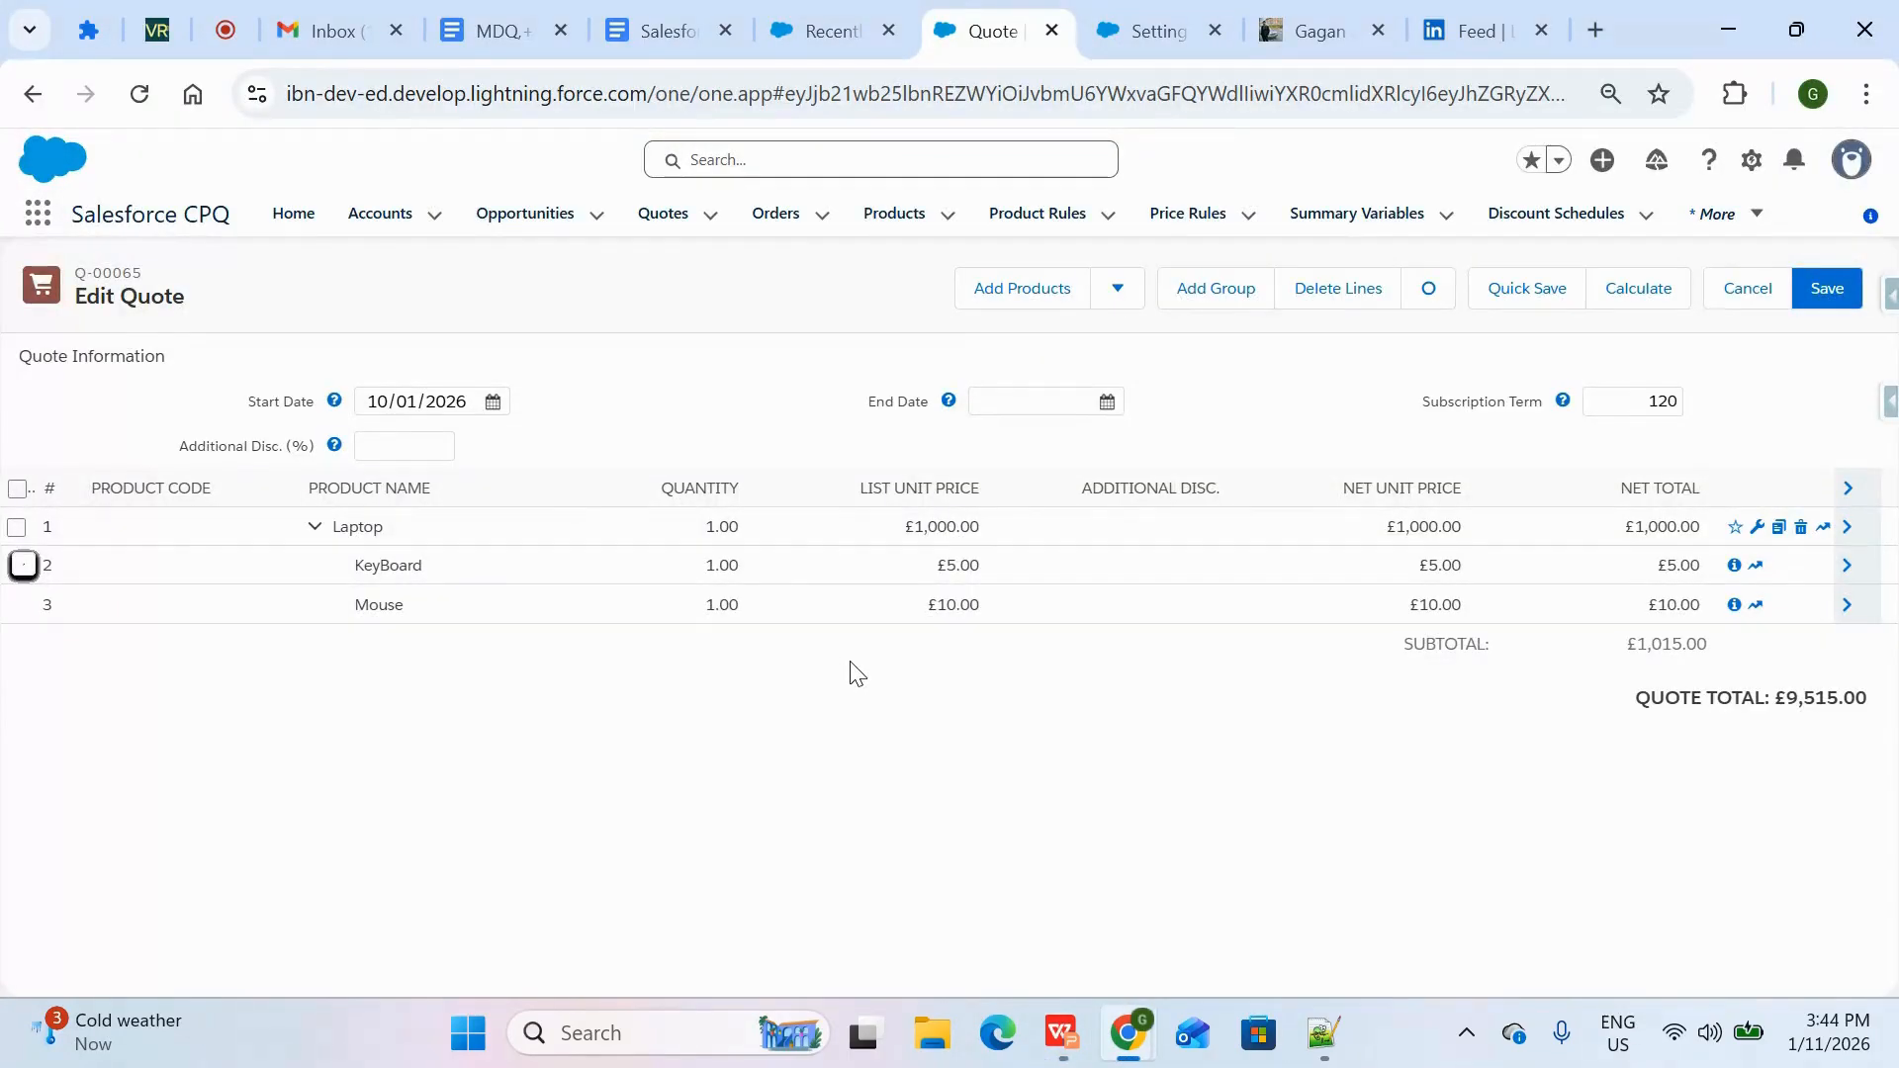
# Show the Laptop product's related records in the other Salesforce browser tab, keeping the quote open
pyautogui.click(845, 22)
pyautogui.click(974, 25)
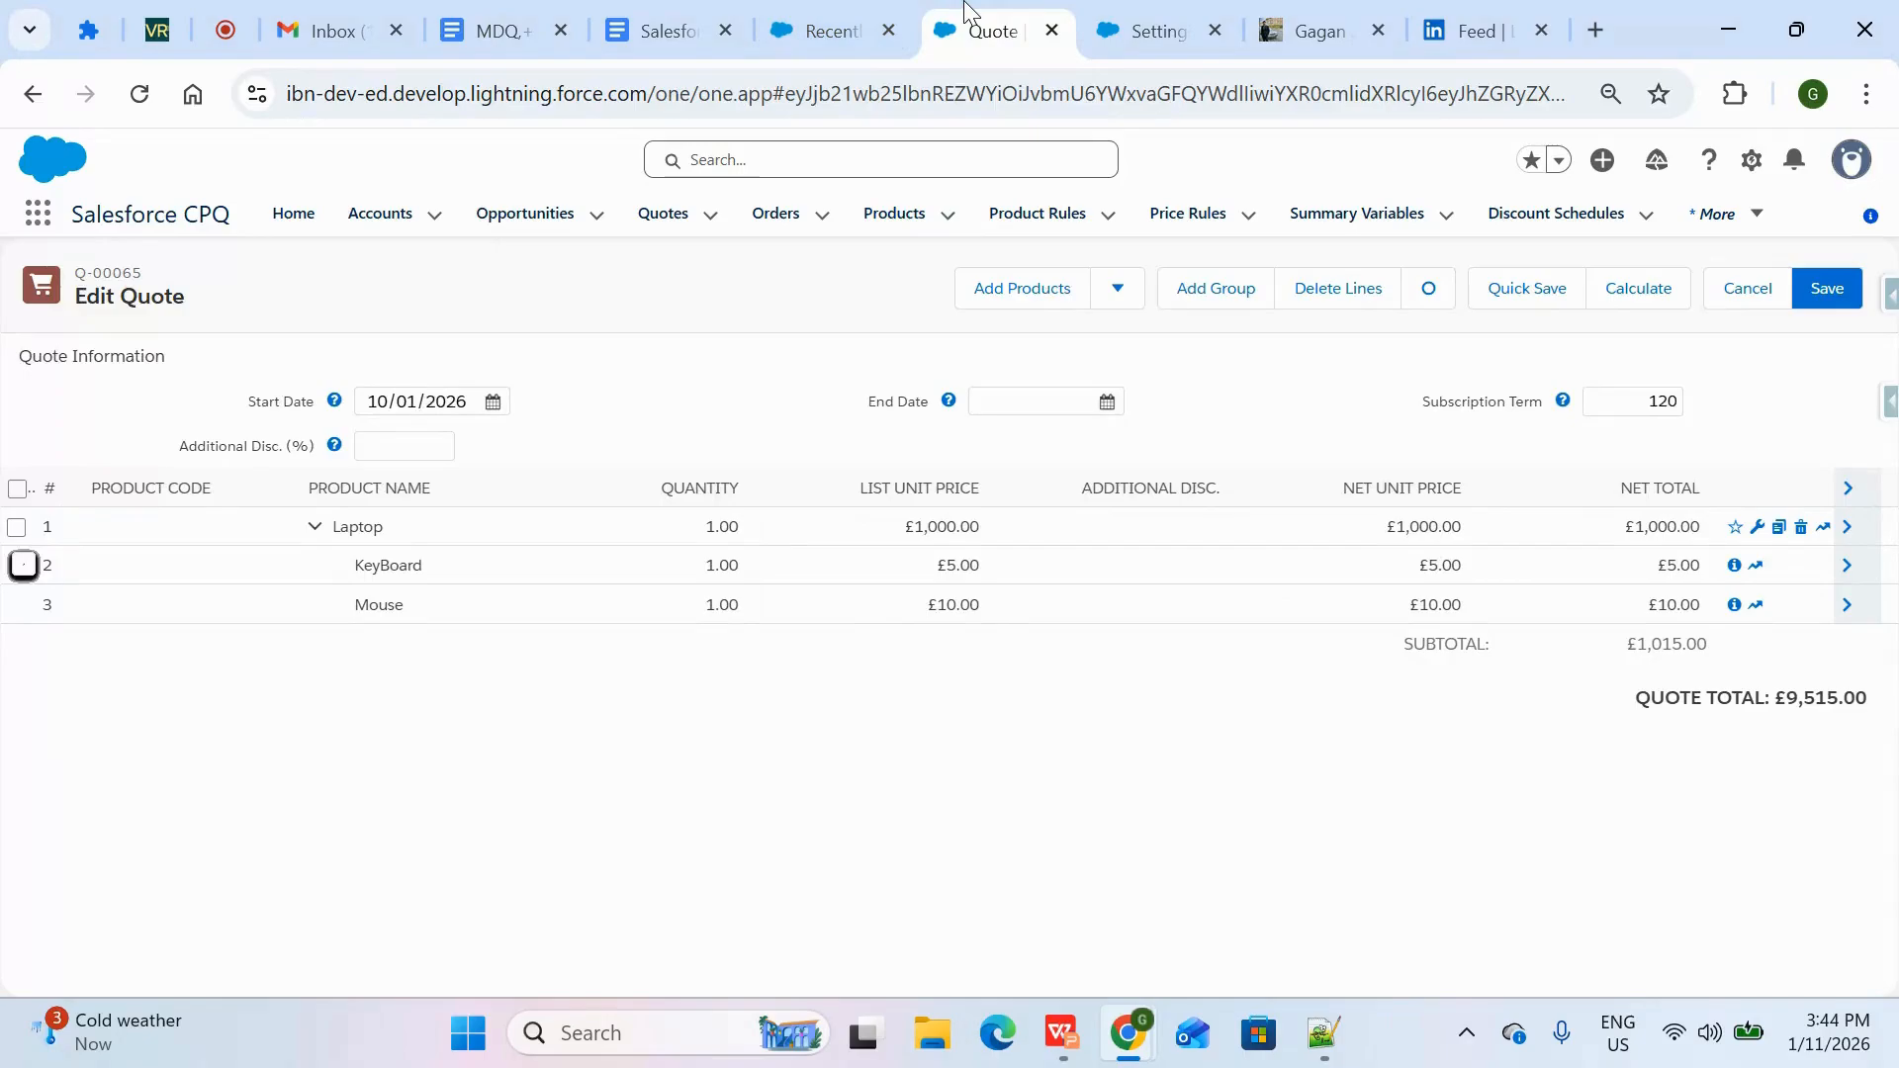
pyautogui.click(836, 22)
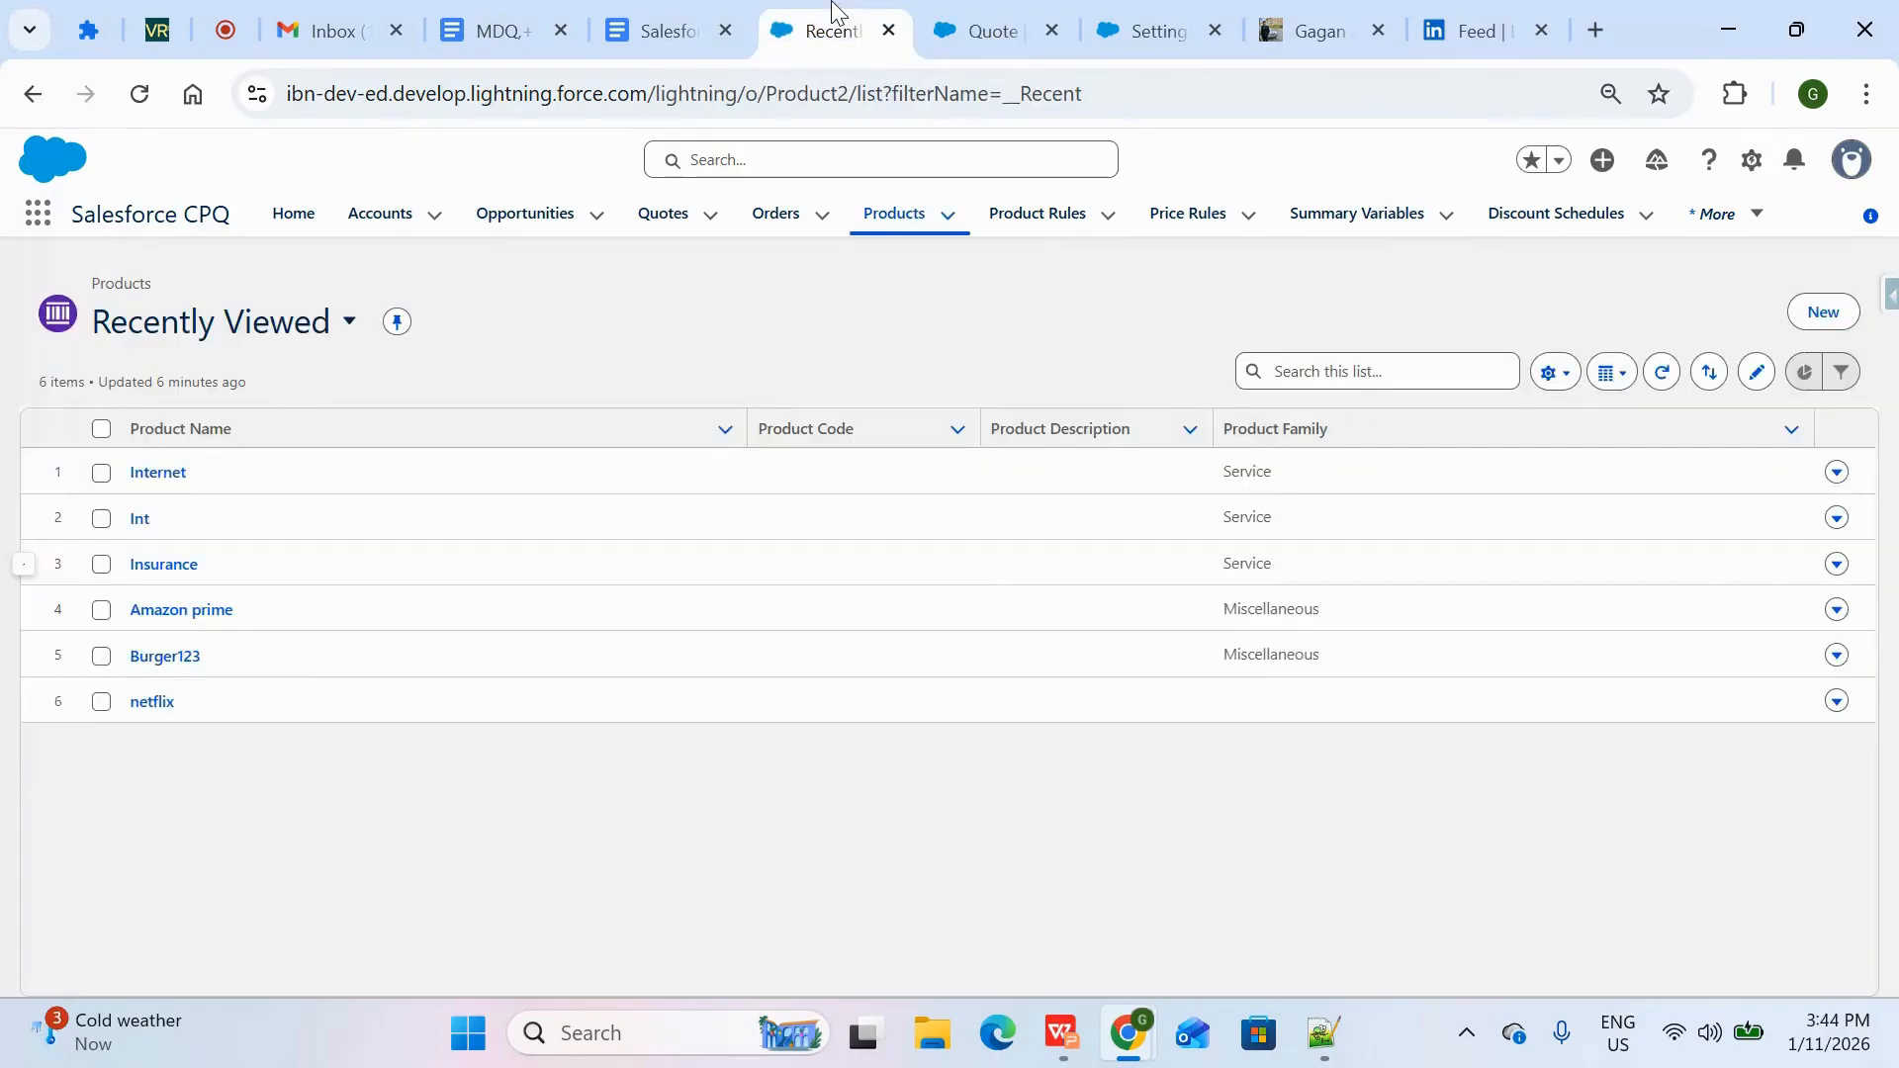
pyautogui.click(895, 215)
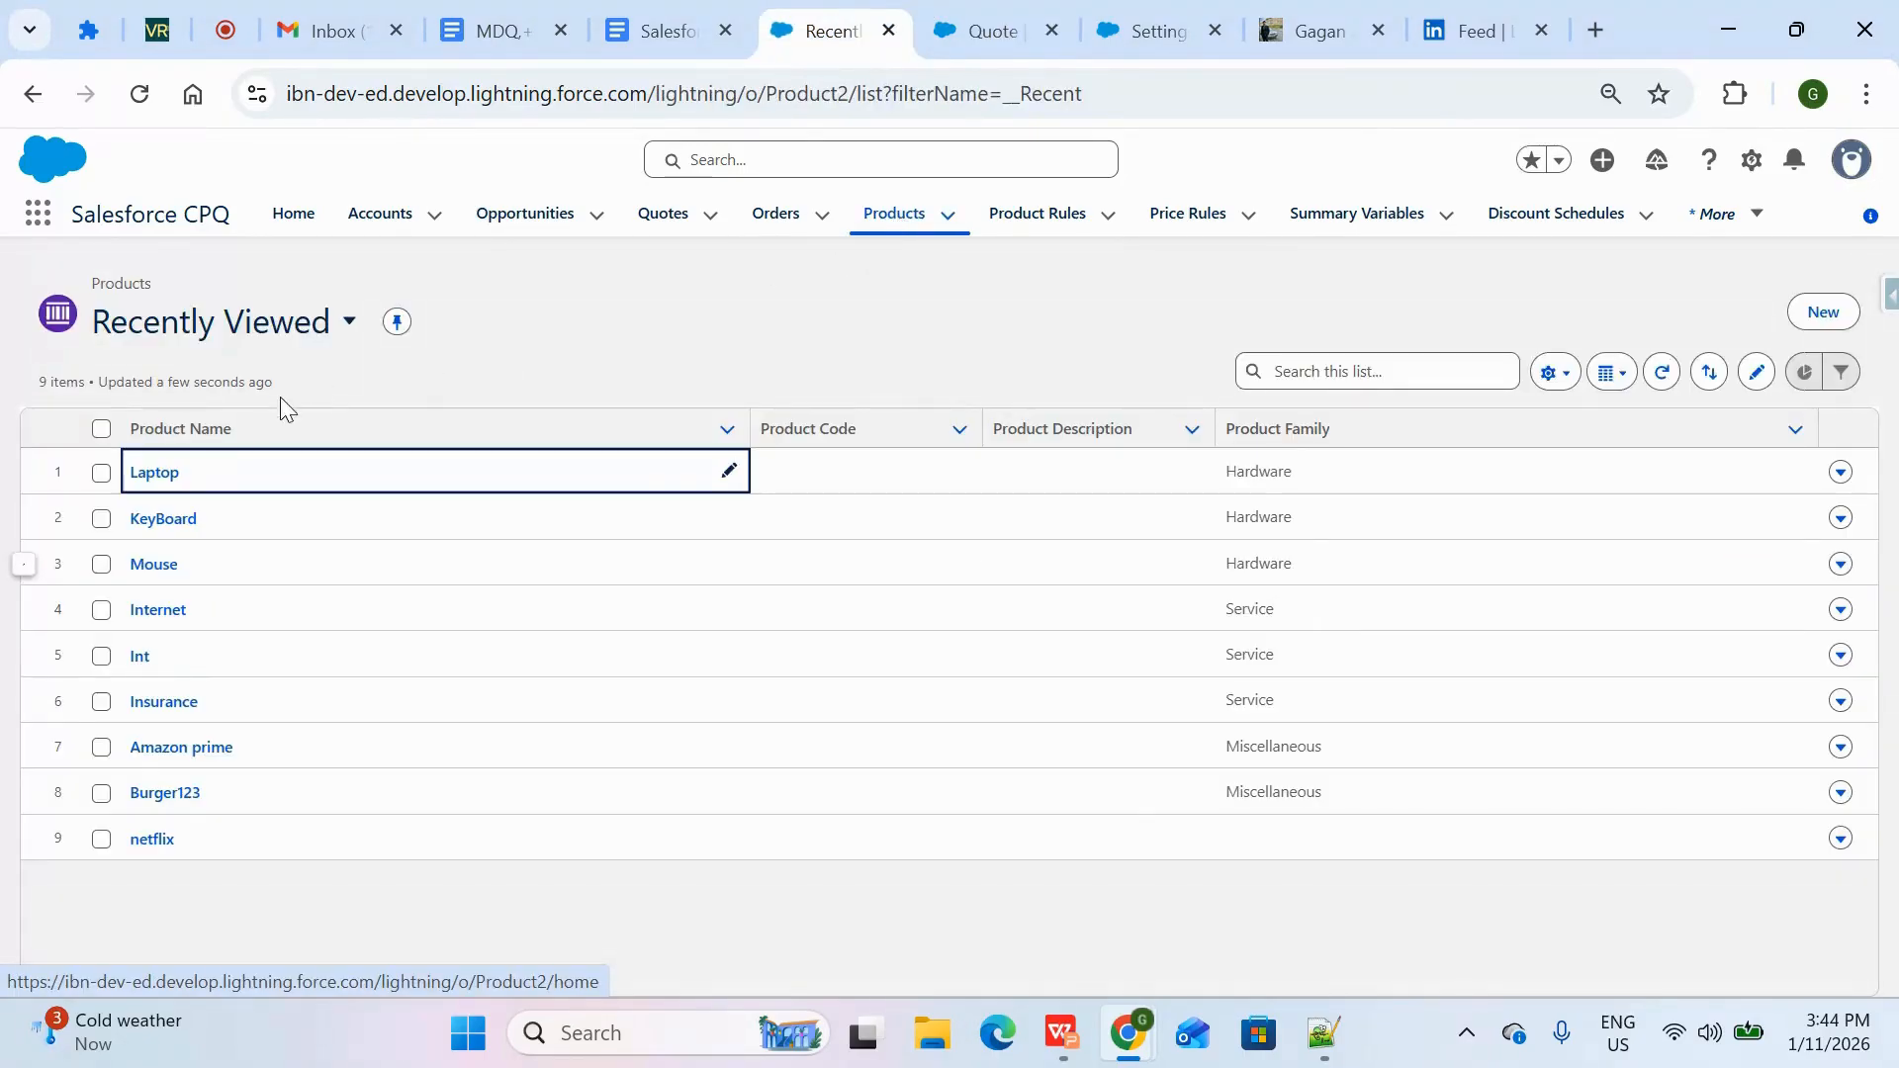
pyautogui.click(154, 473)
pyautogui.click(205, 500)
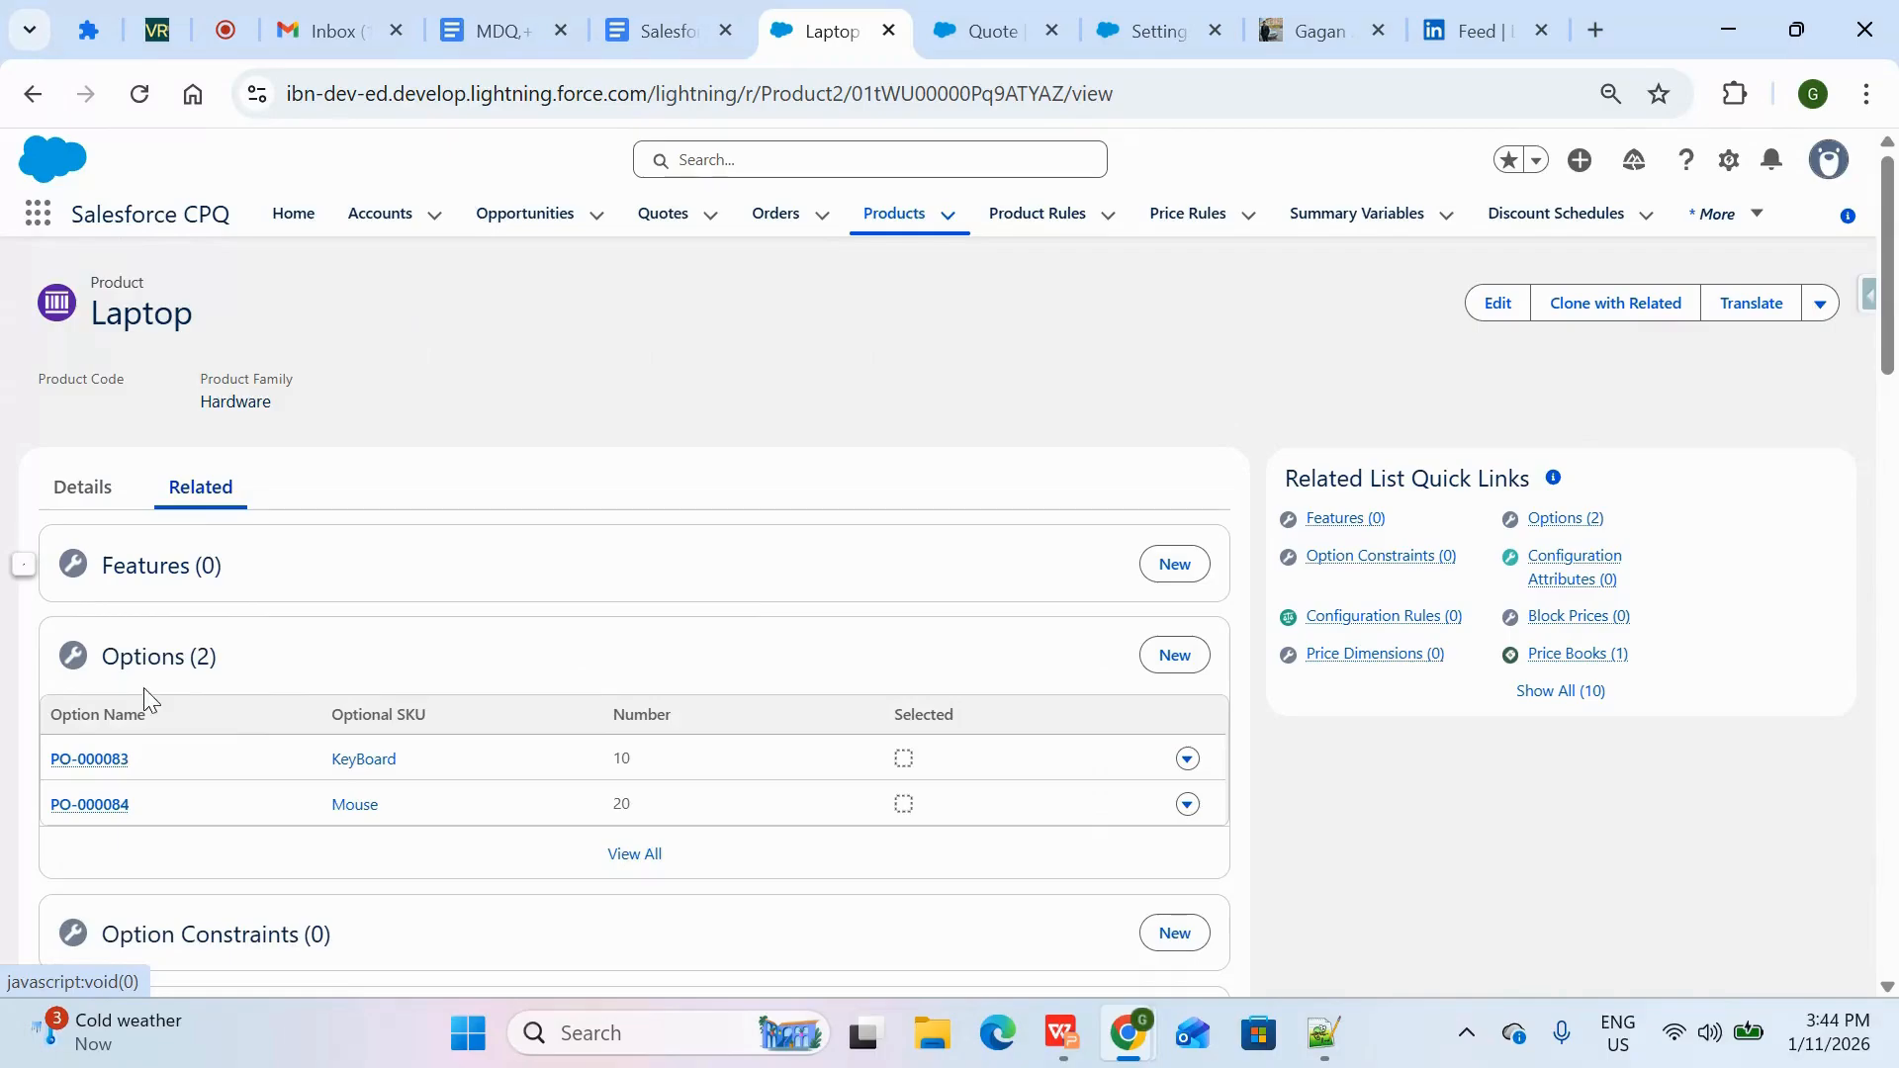
# Mark Laptop's KeyBoard product option as Bundled and save the option
pyautogui.click(1185, 760)
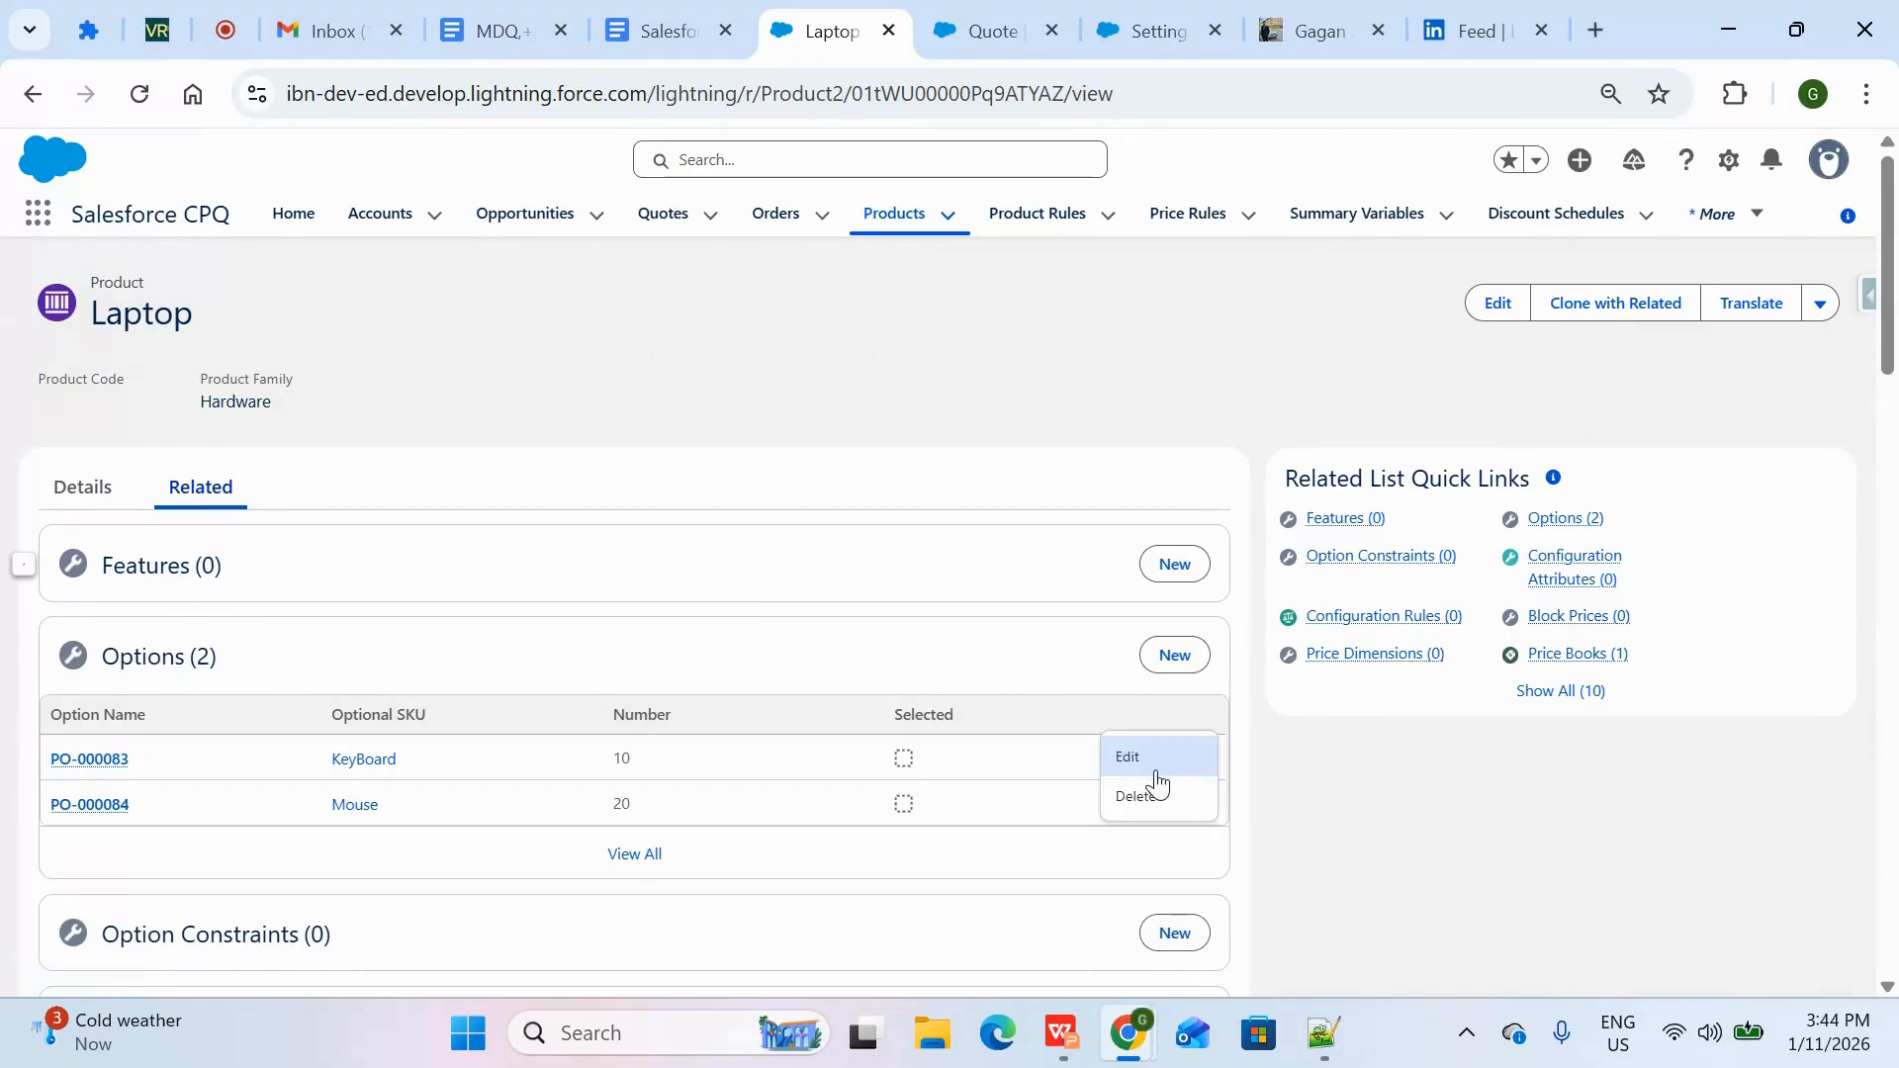
pyautogui.click(1143, 757)
pyautogui.scroll(-5, 660, 670)
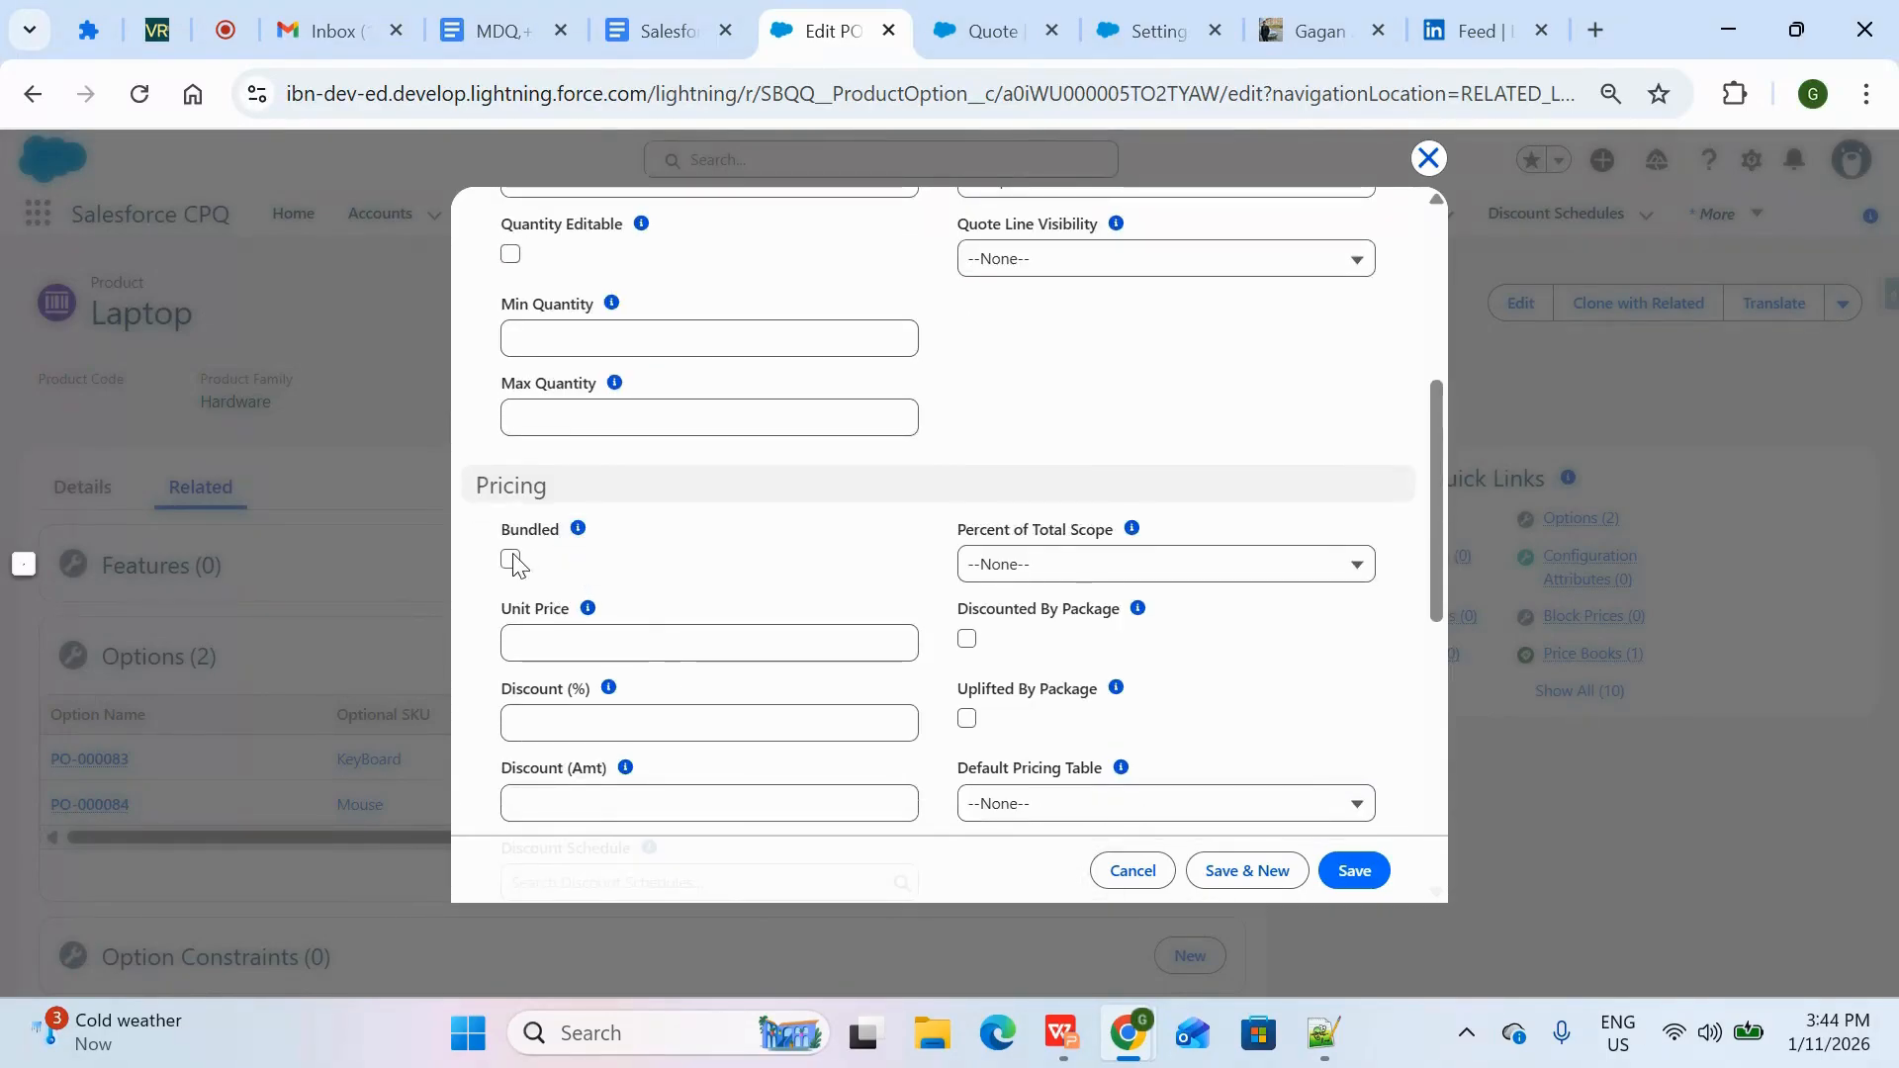
pyautogui.click(510, 560)
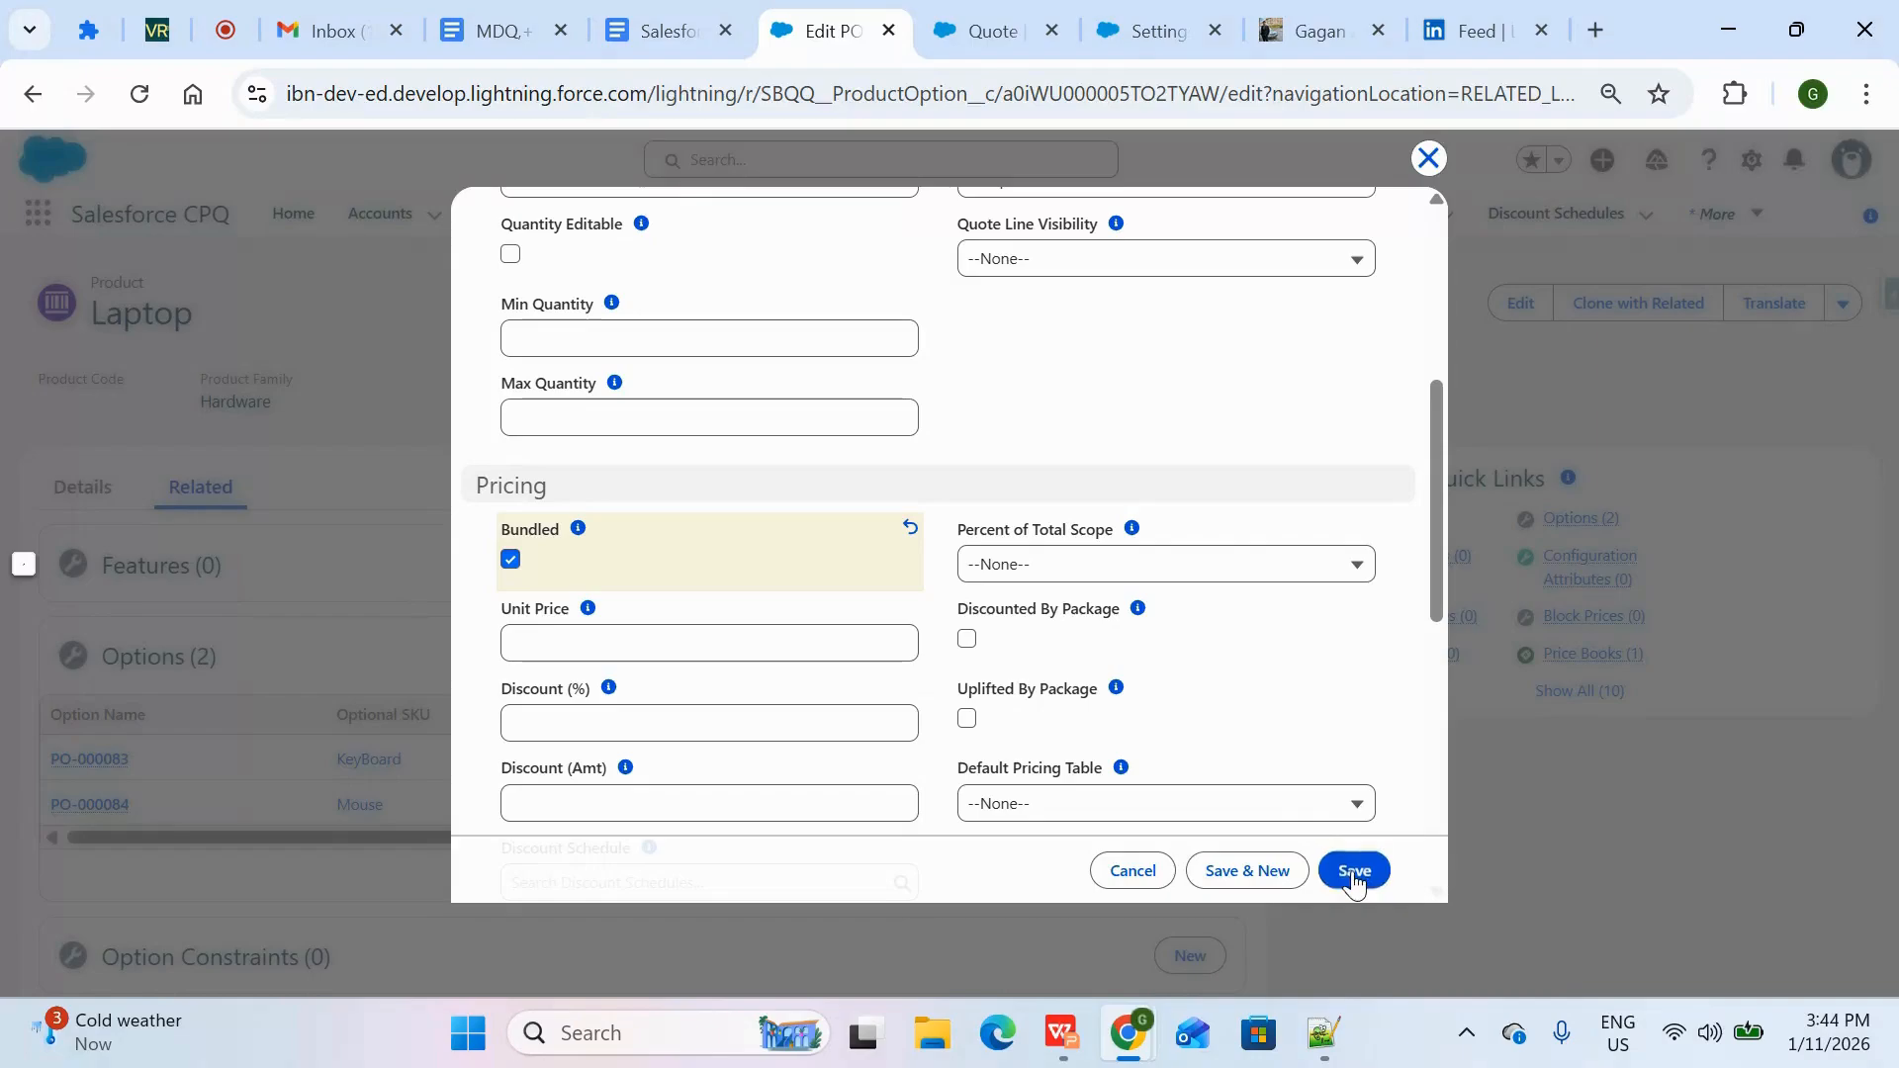
pyautogui.click(1355, 873)
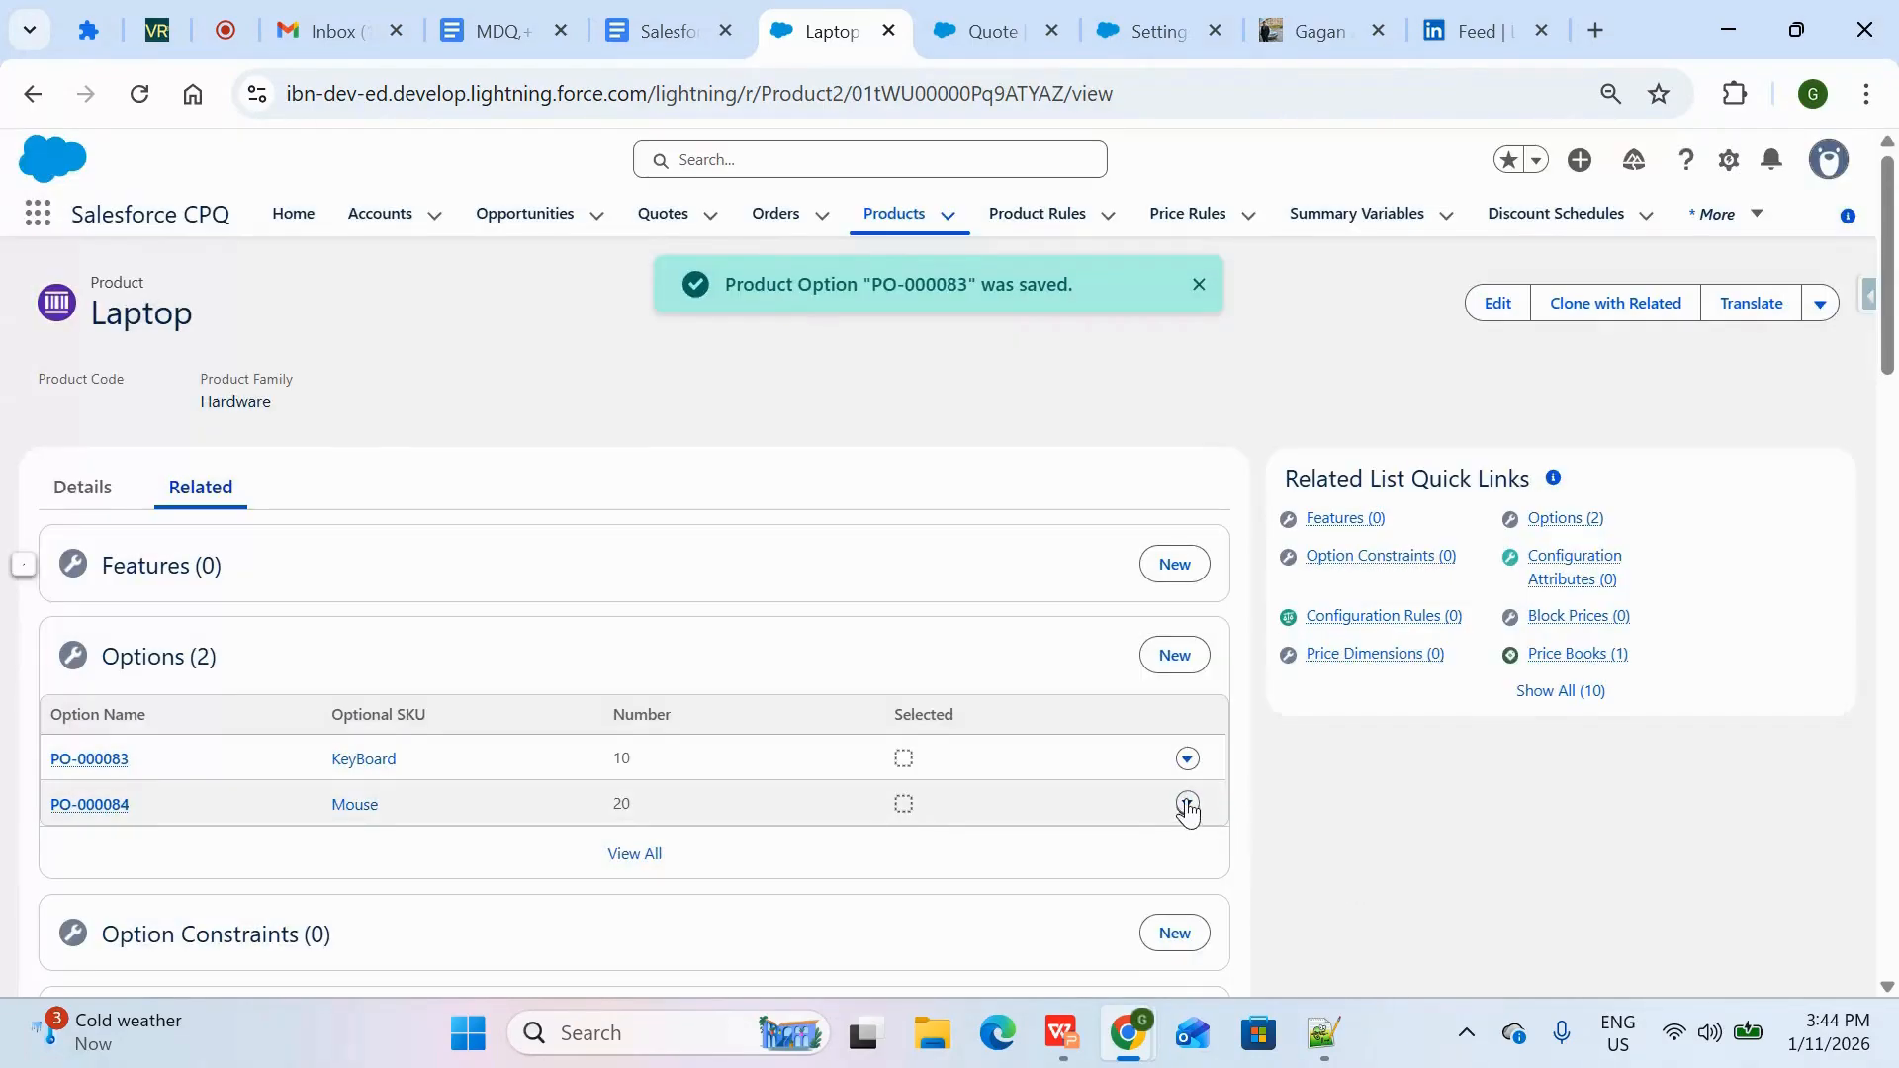
# Mark Laptop's Mouse product option as Bundled and save the option
pyautogui.click(1190, 809)
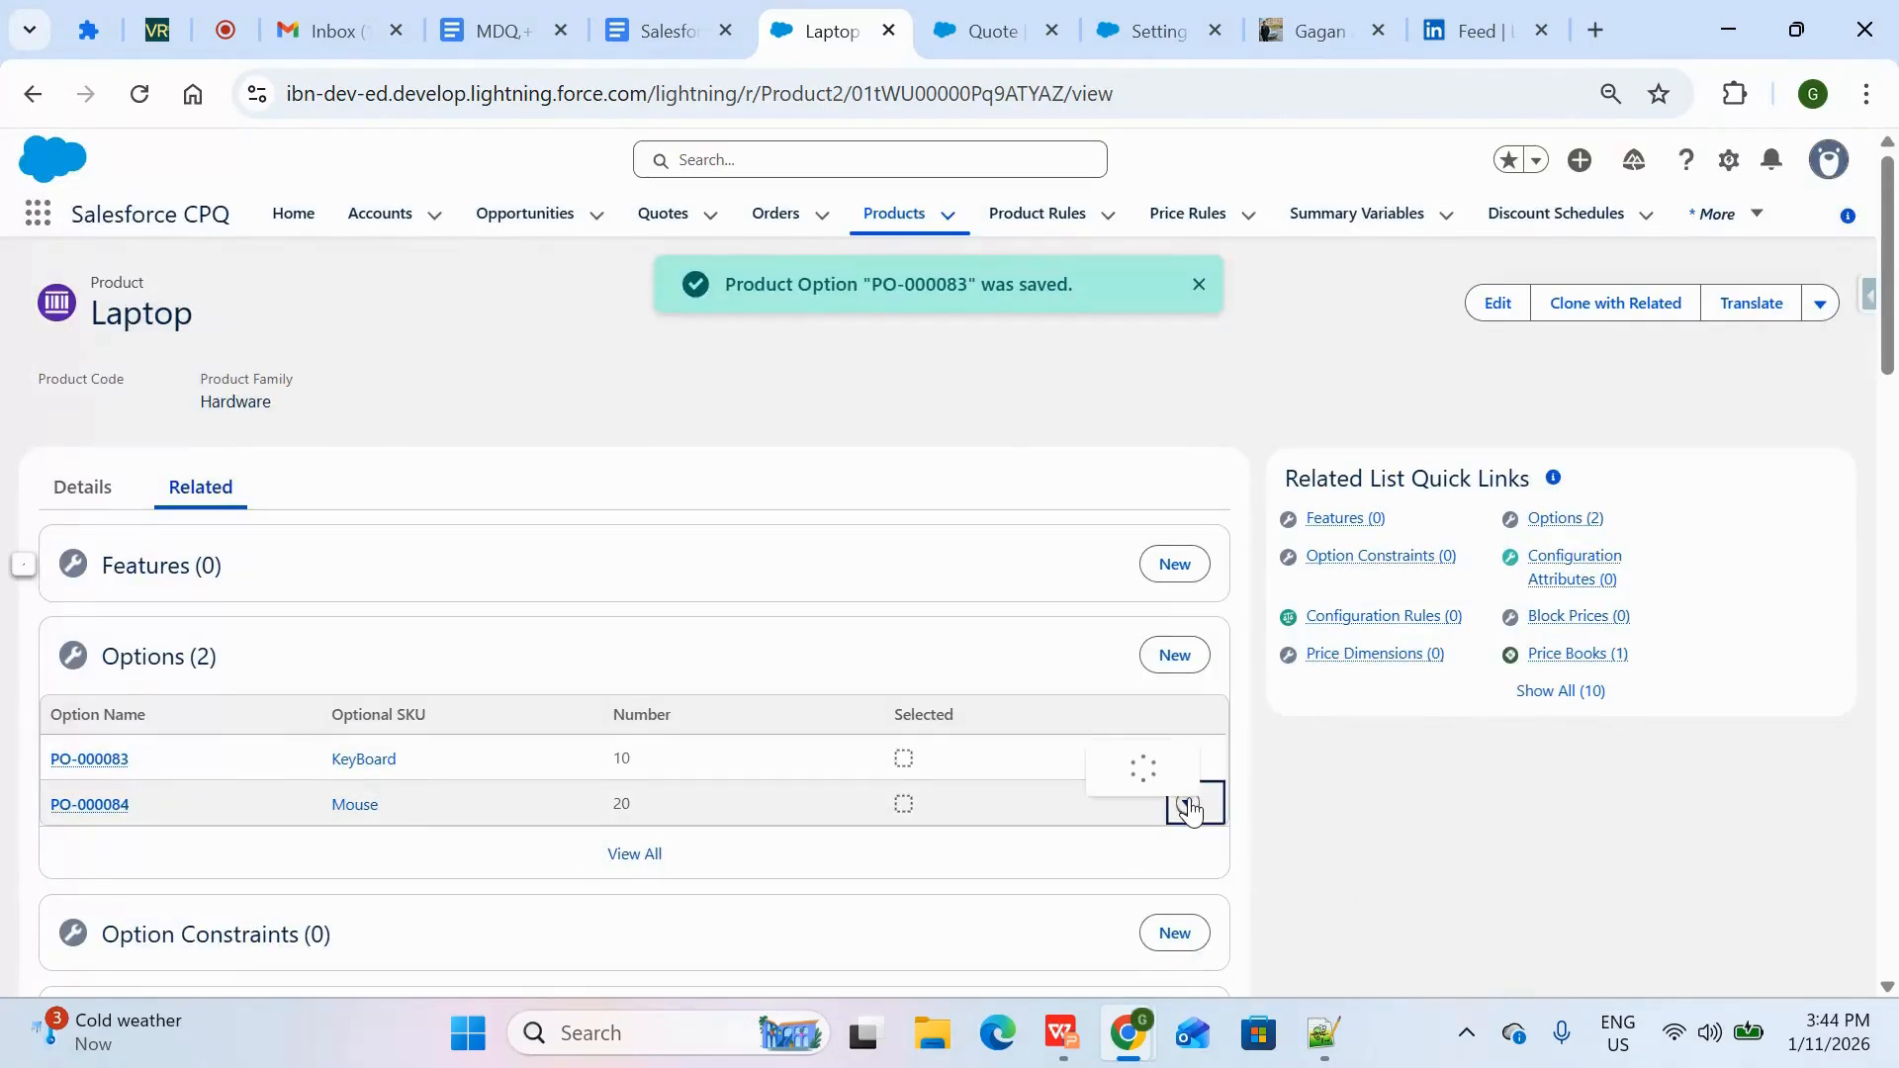
pyautogui.click(1151, 764)
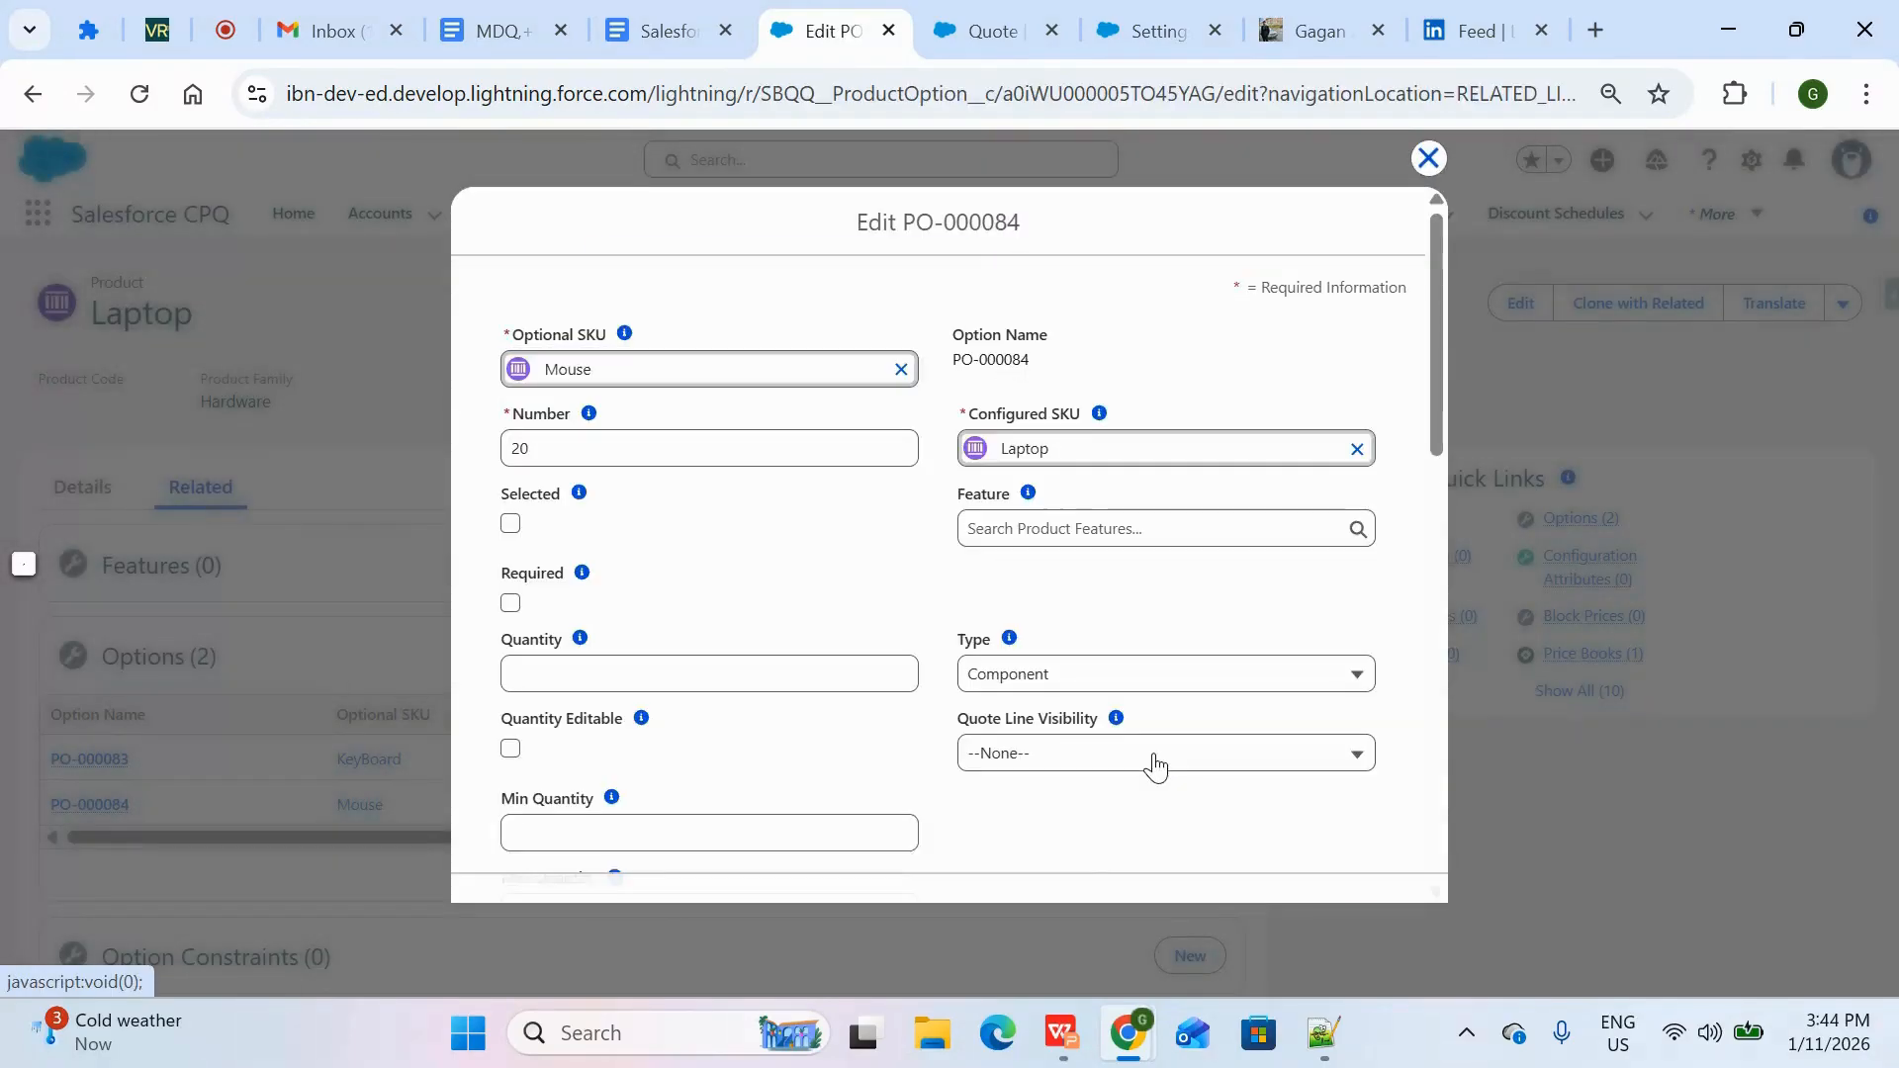
pyautogui.scroll(-5, 530, 658)
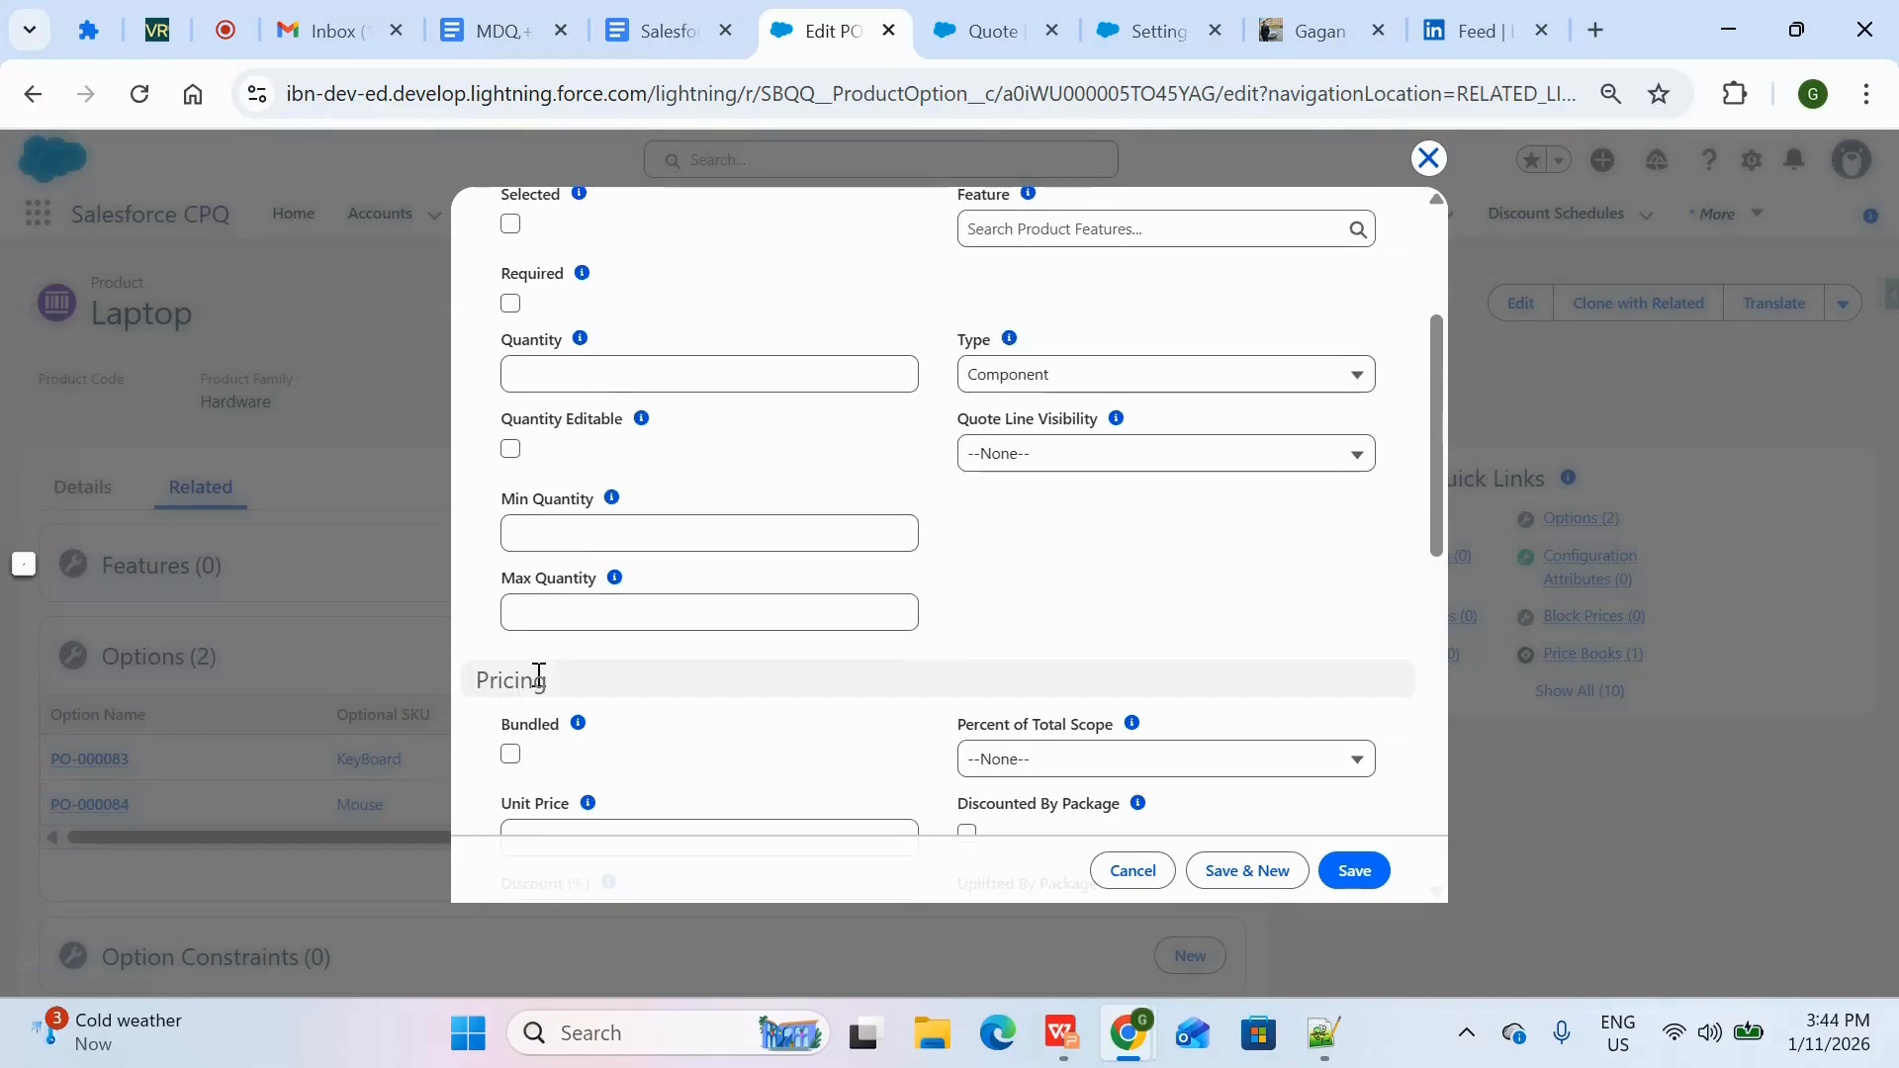
pyautogui.click(511, 591)
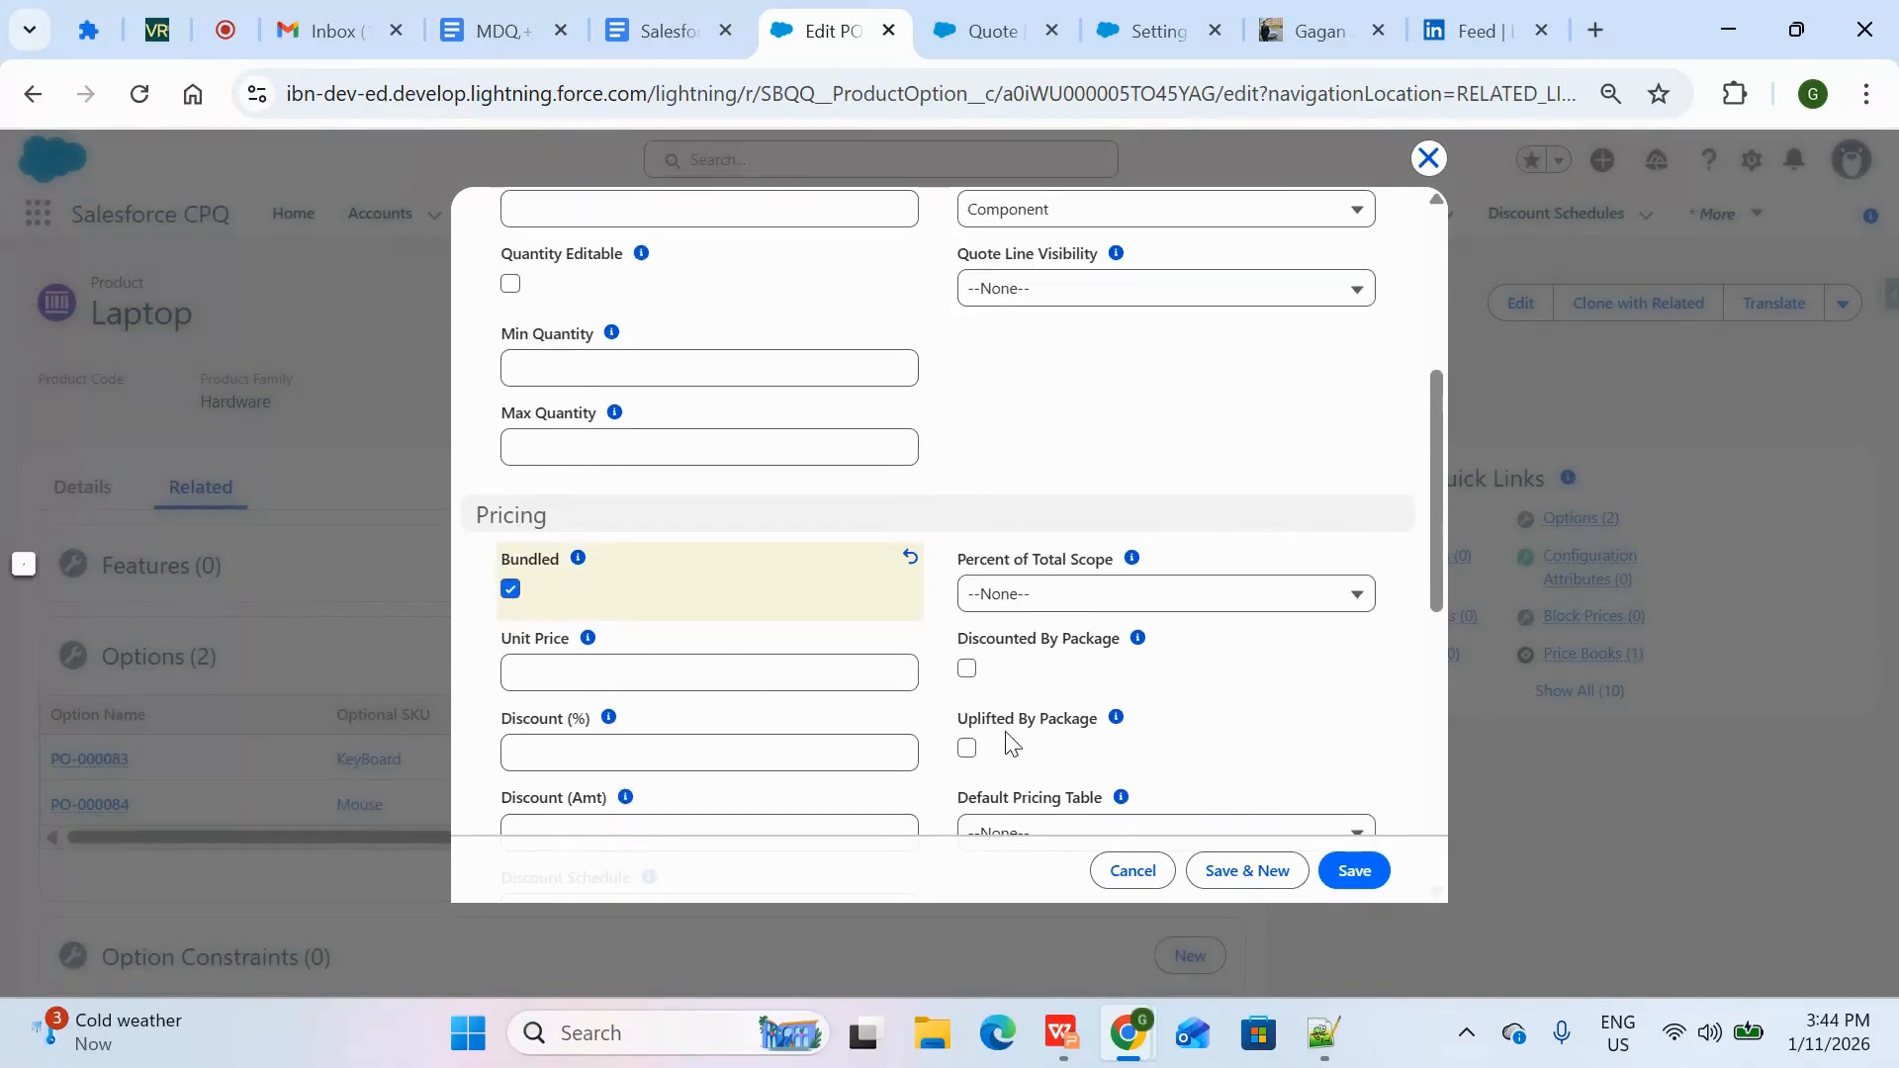
pyautogui.click(1355, 870)
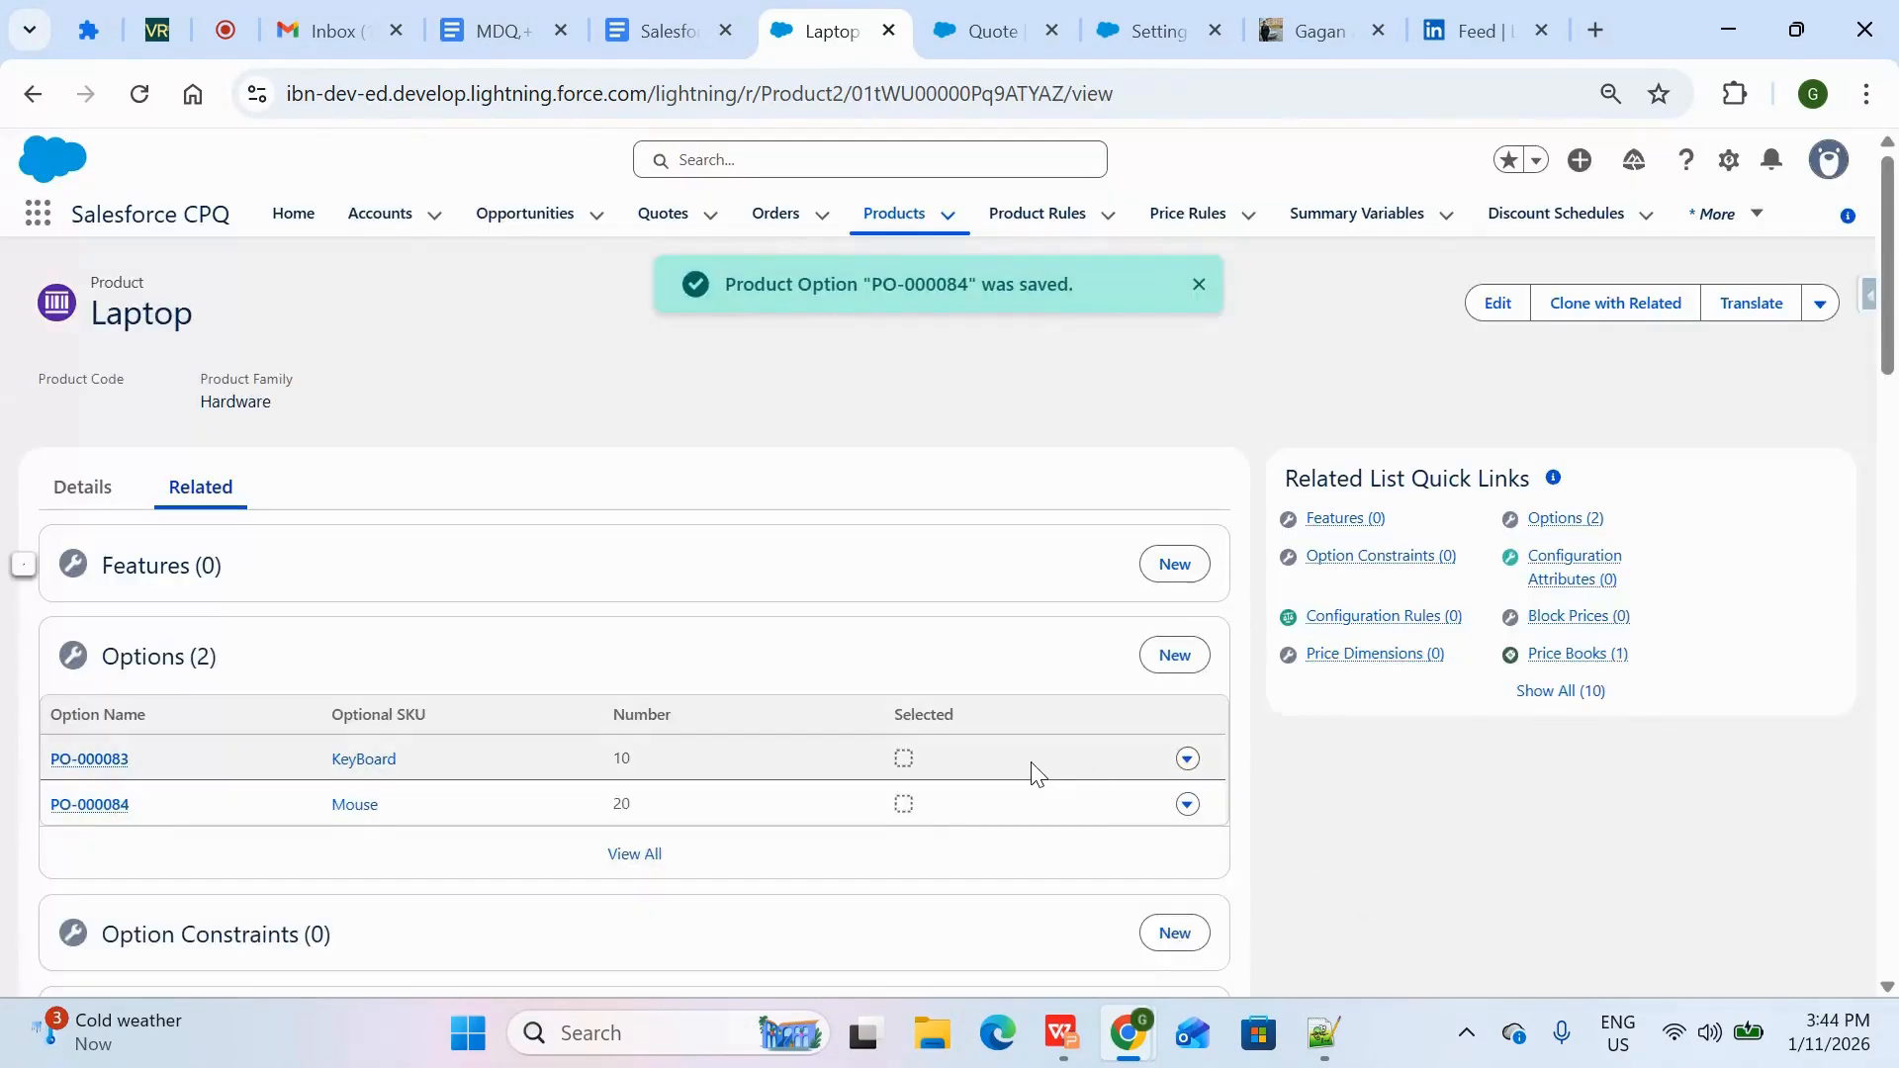
# Reload the quote line editor in the other browser tab to discard the unsaved lines, and add the Laptop product to the quote again
pyautogui.click(984, 29)
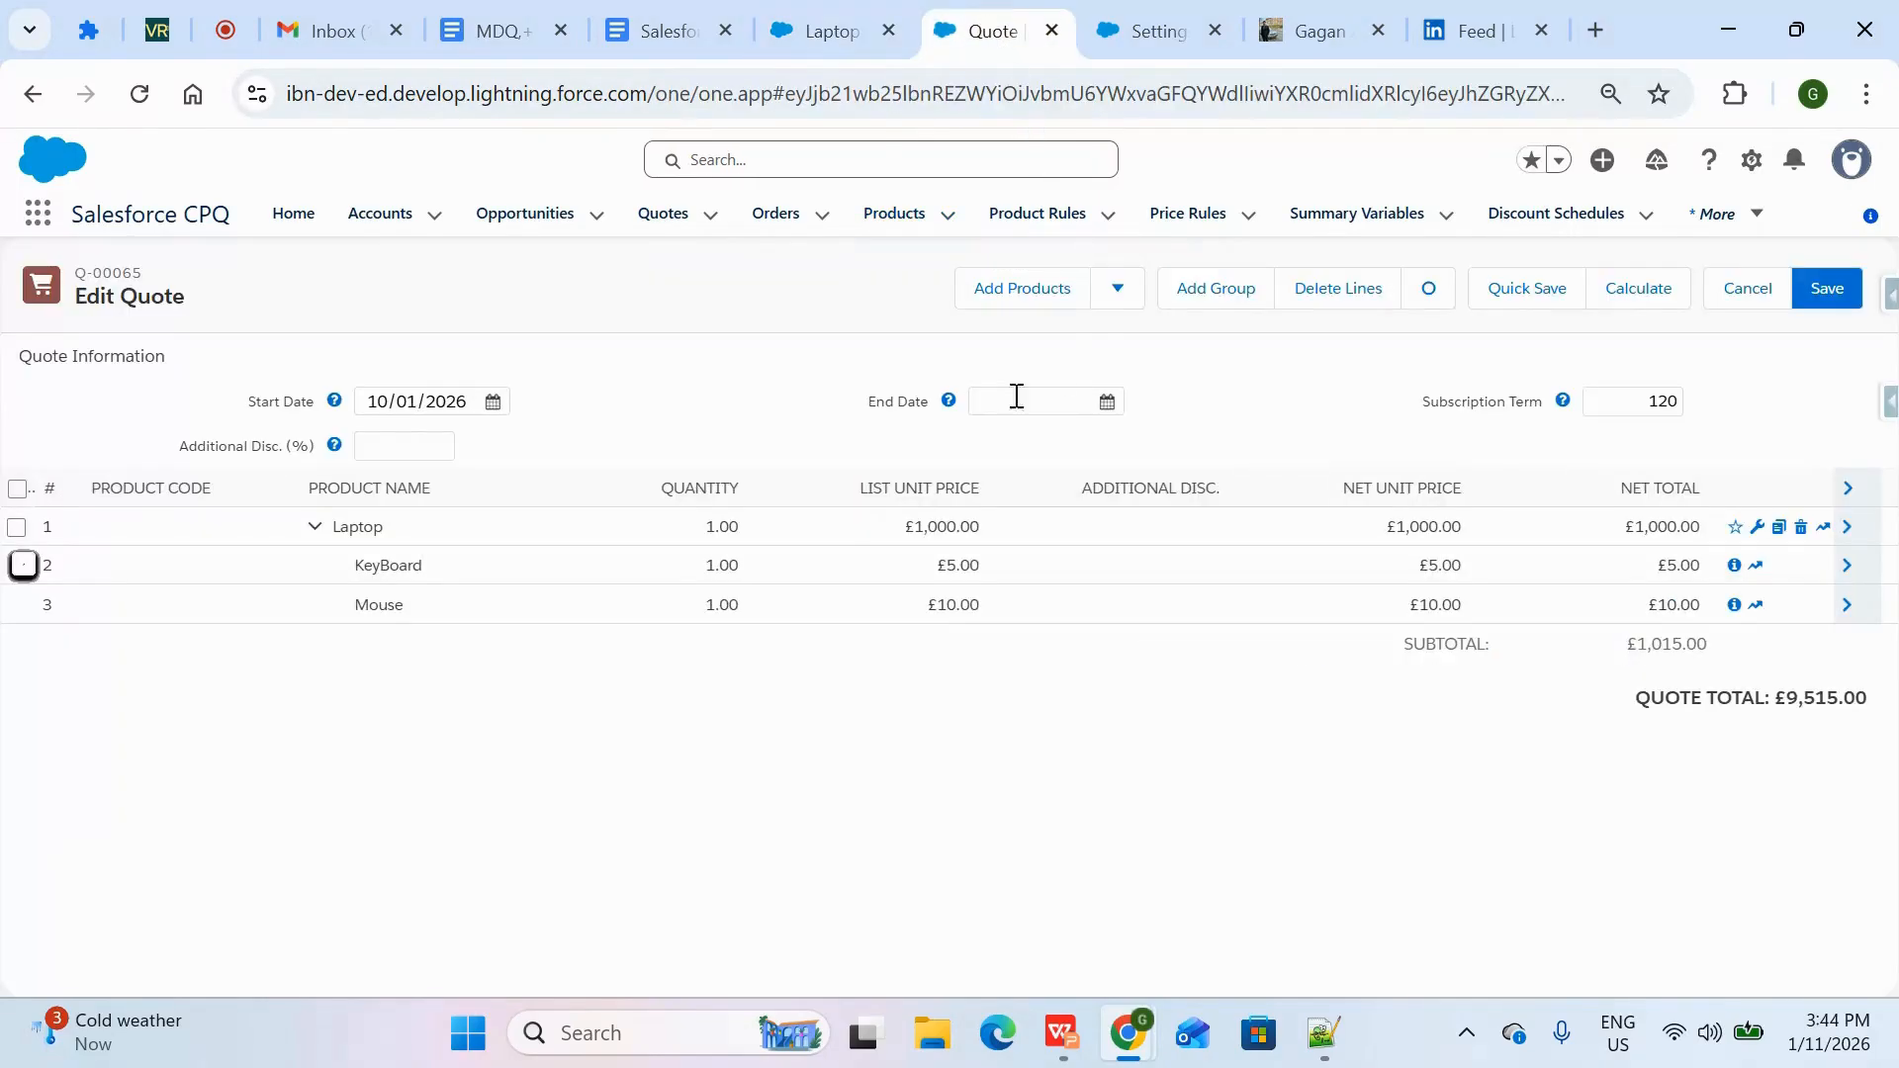
pyautogui.click(139, 94)
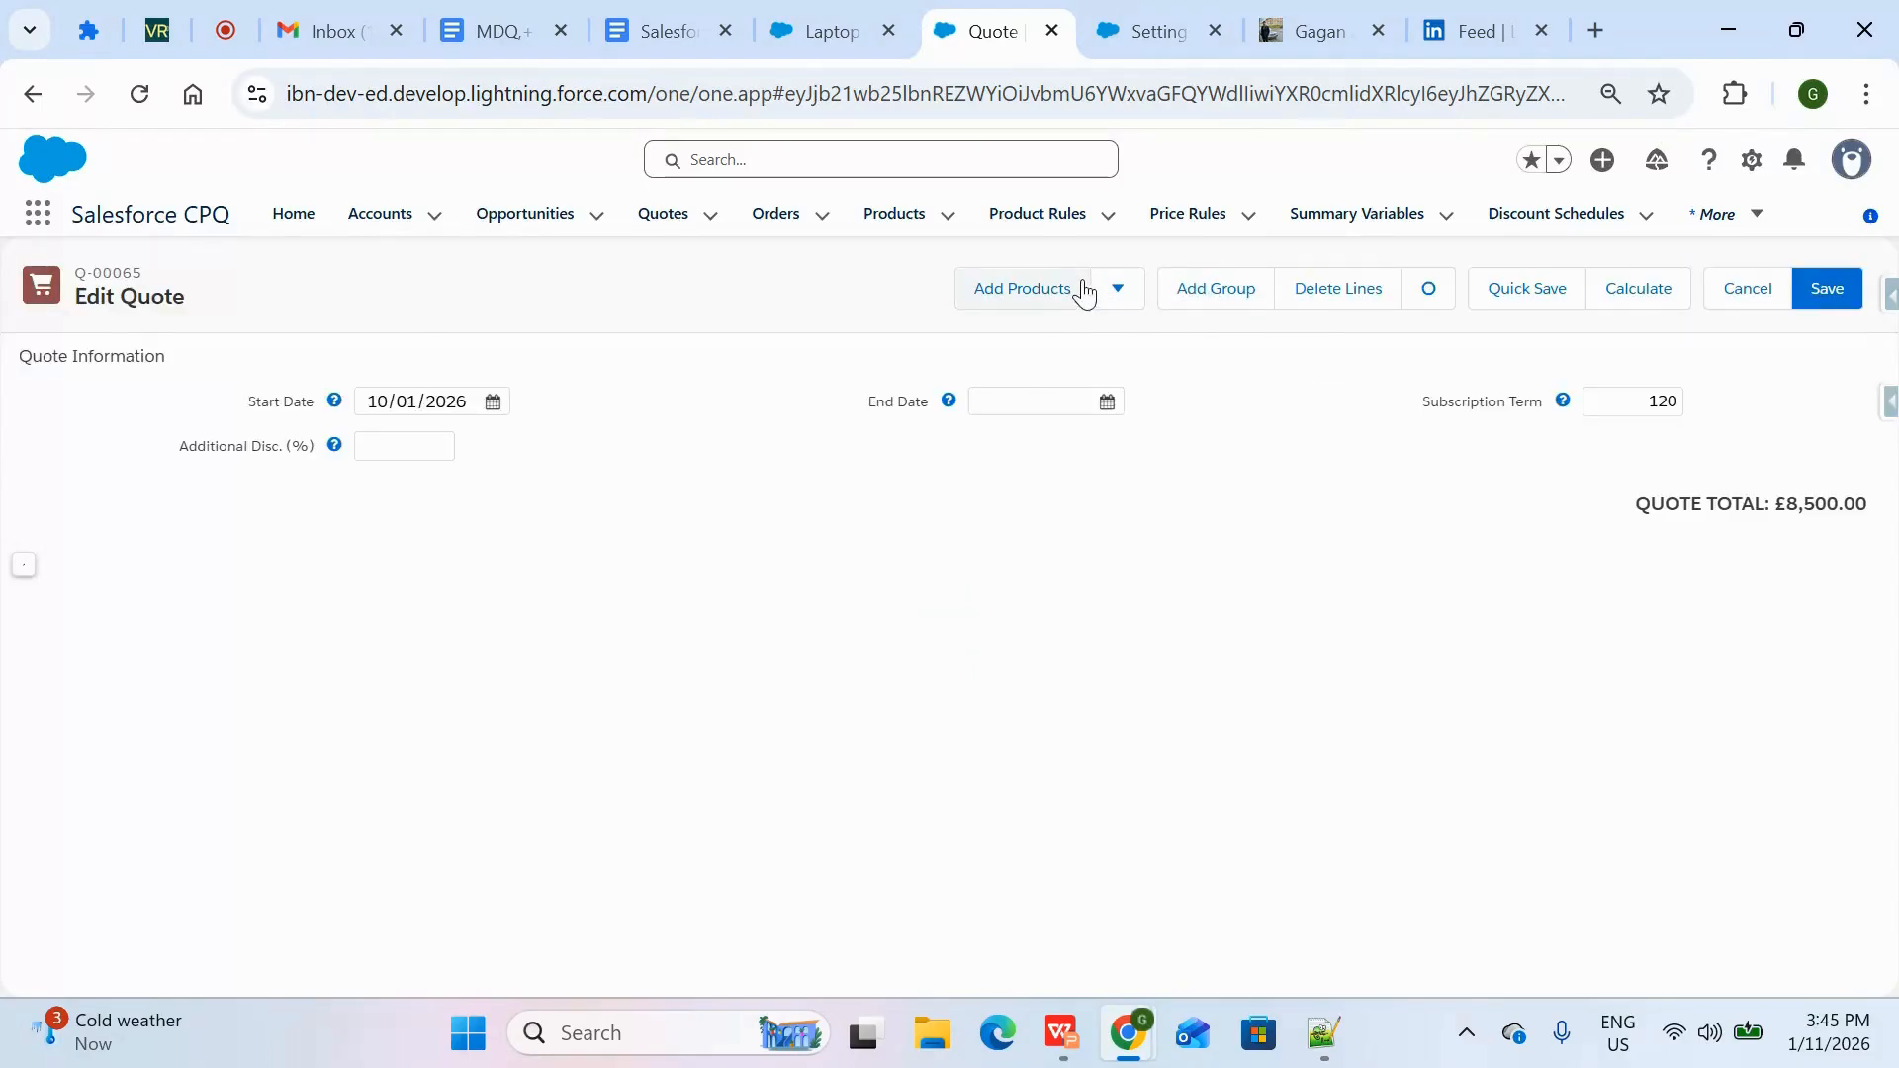
pyautogui.click(1052, 287)
pyautogui.click(835, 290)
pyautogui.write('laptop')
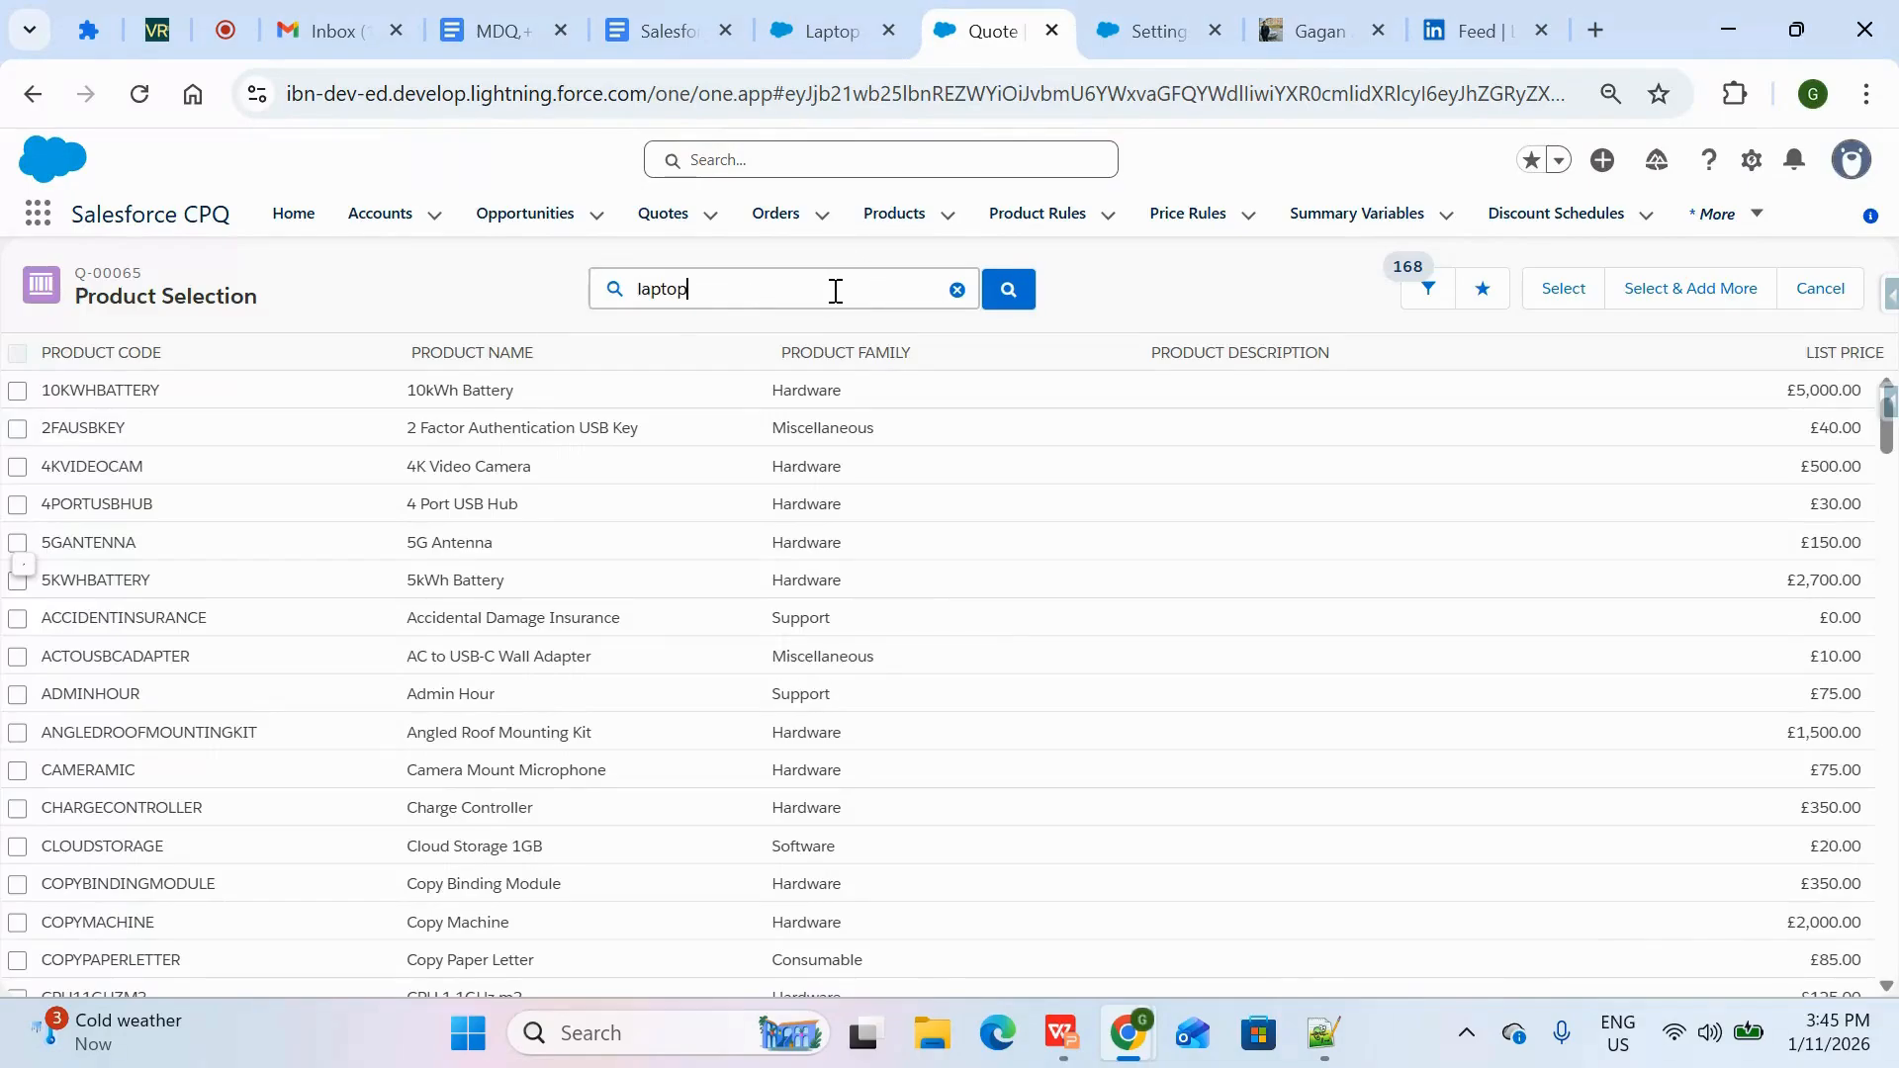
pyautogui.press('Return')
pyautogui.click(19, 505)
pyautogui.click(1578, 288)
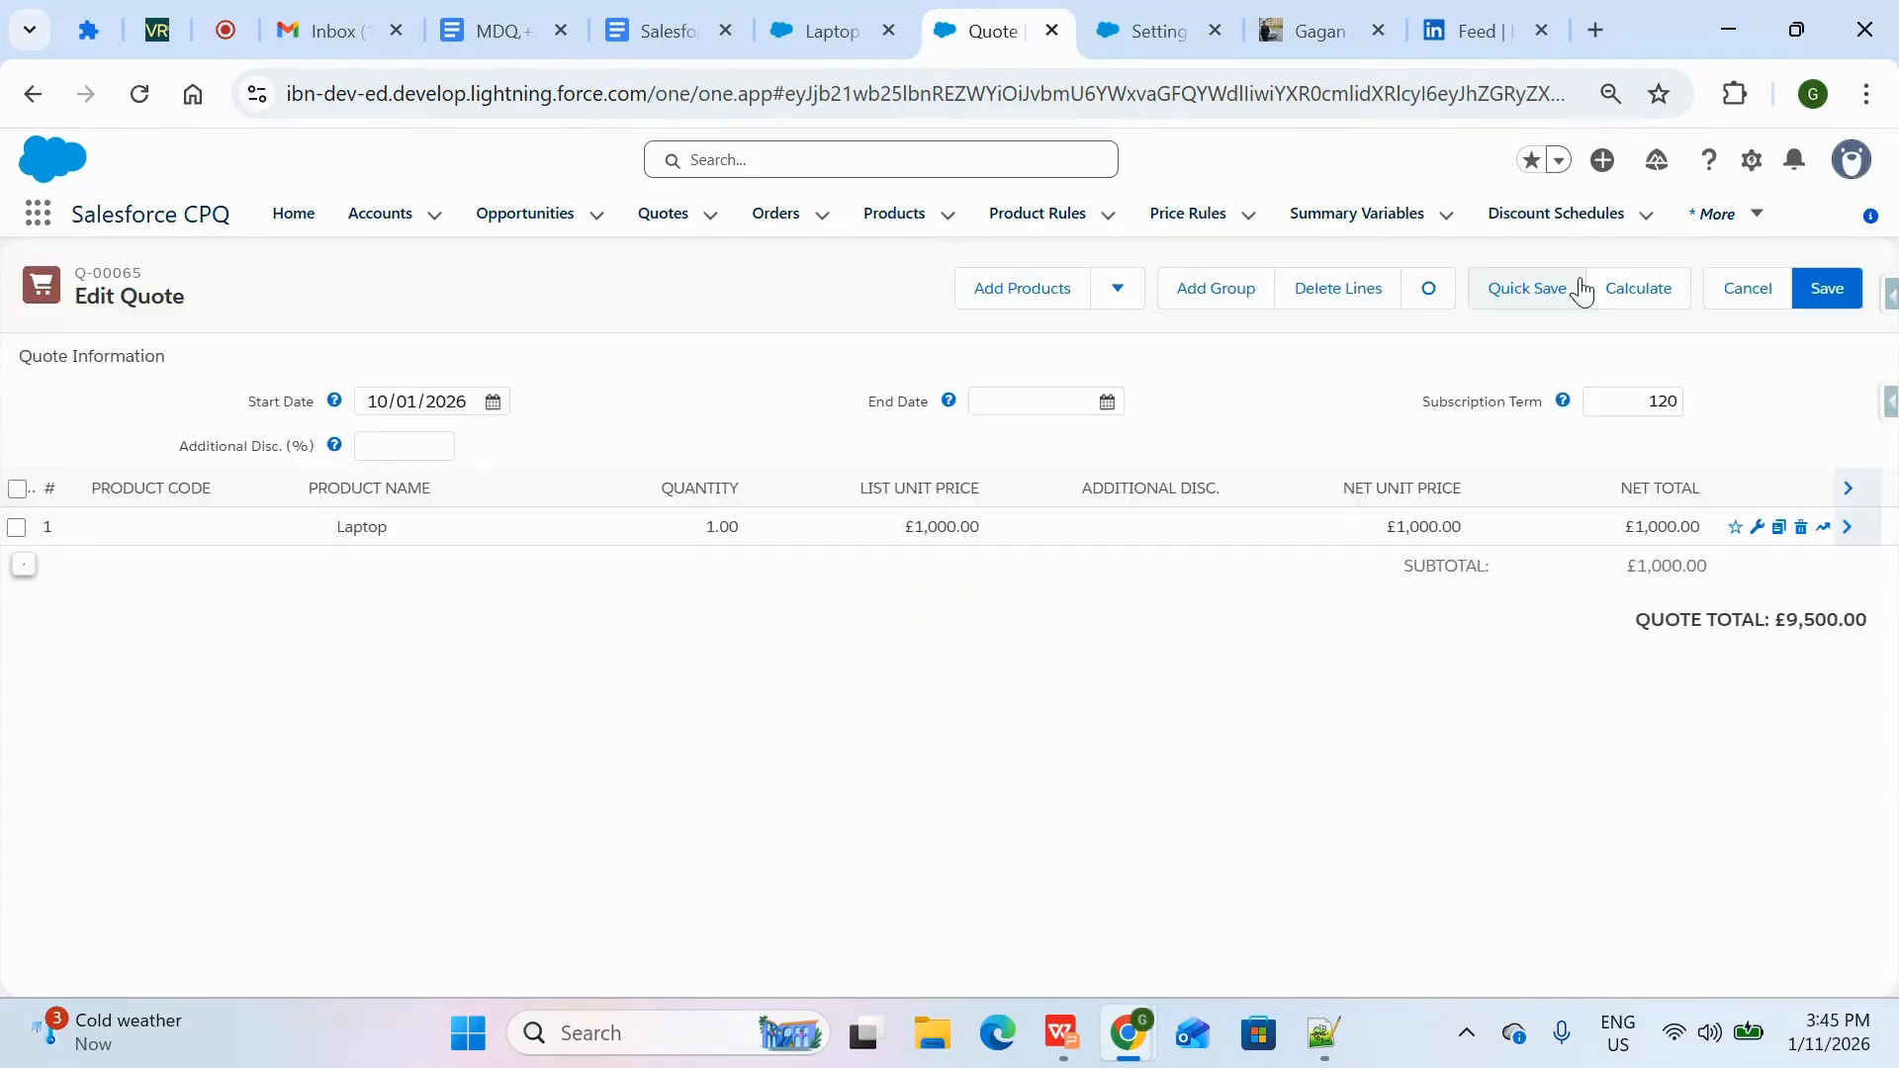
# Configure the new Laptop quote line with the KeyBoard and Mouse options, and save the configuration
pyautogui.click(1759, 530)
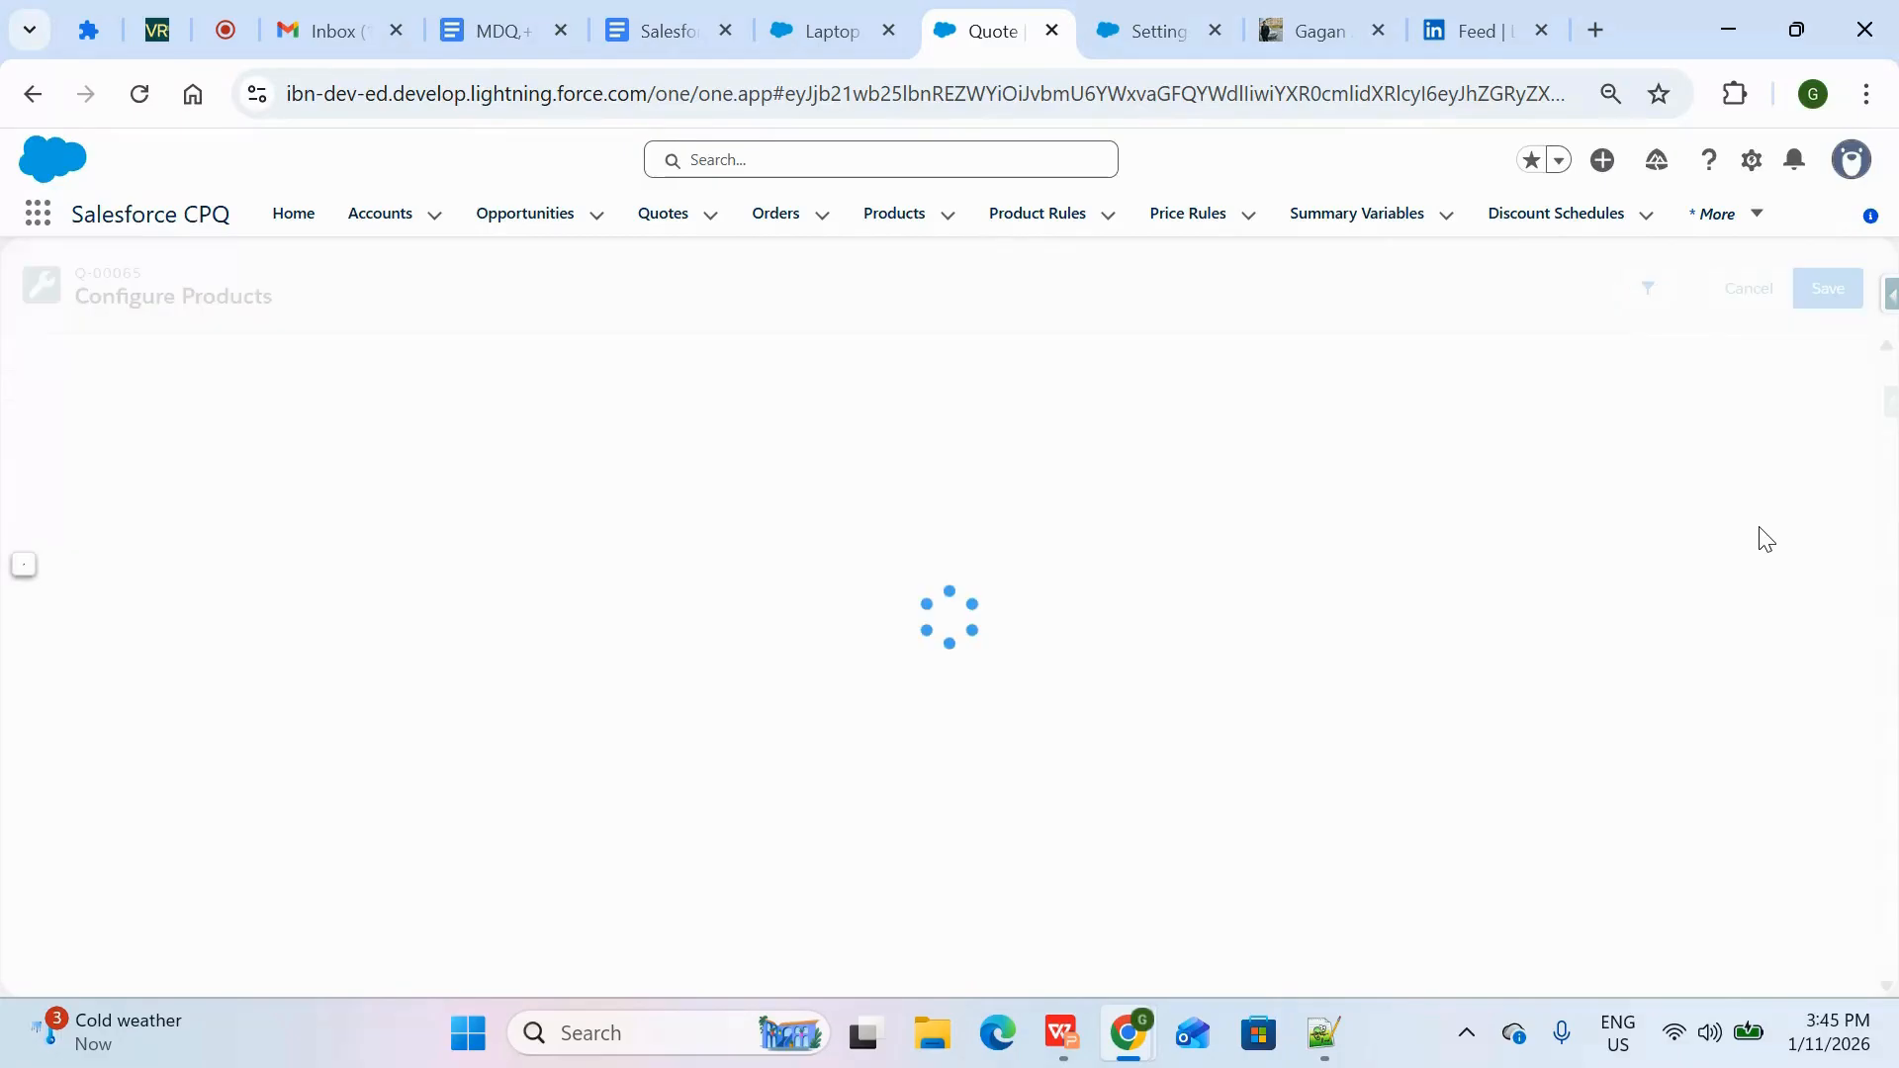
pyautogui.click(38, 532)
pyautogui.click(35, 571)
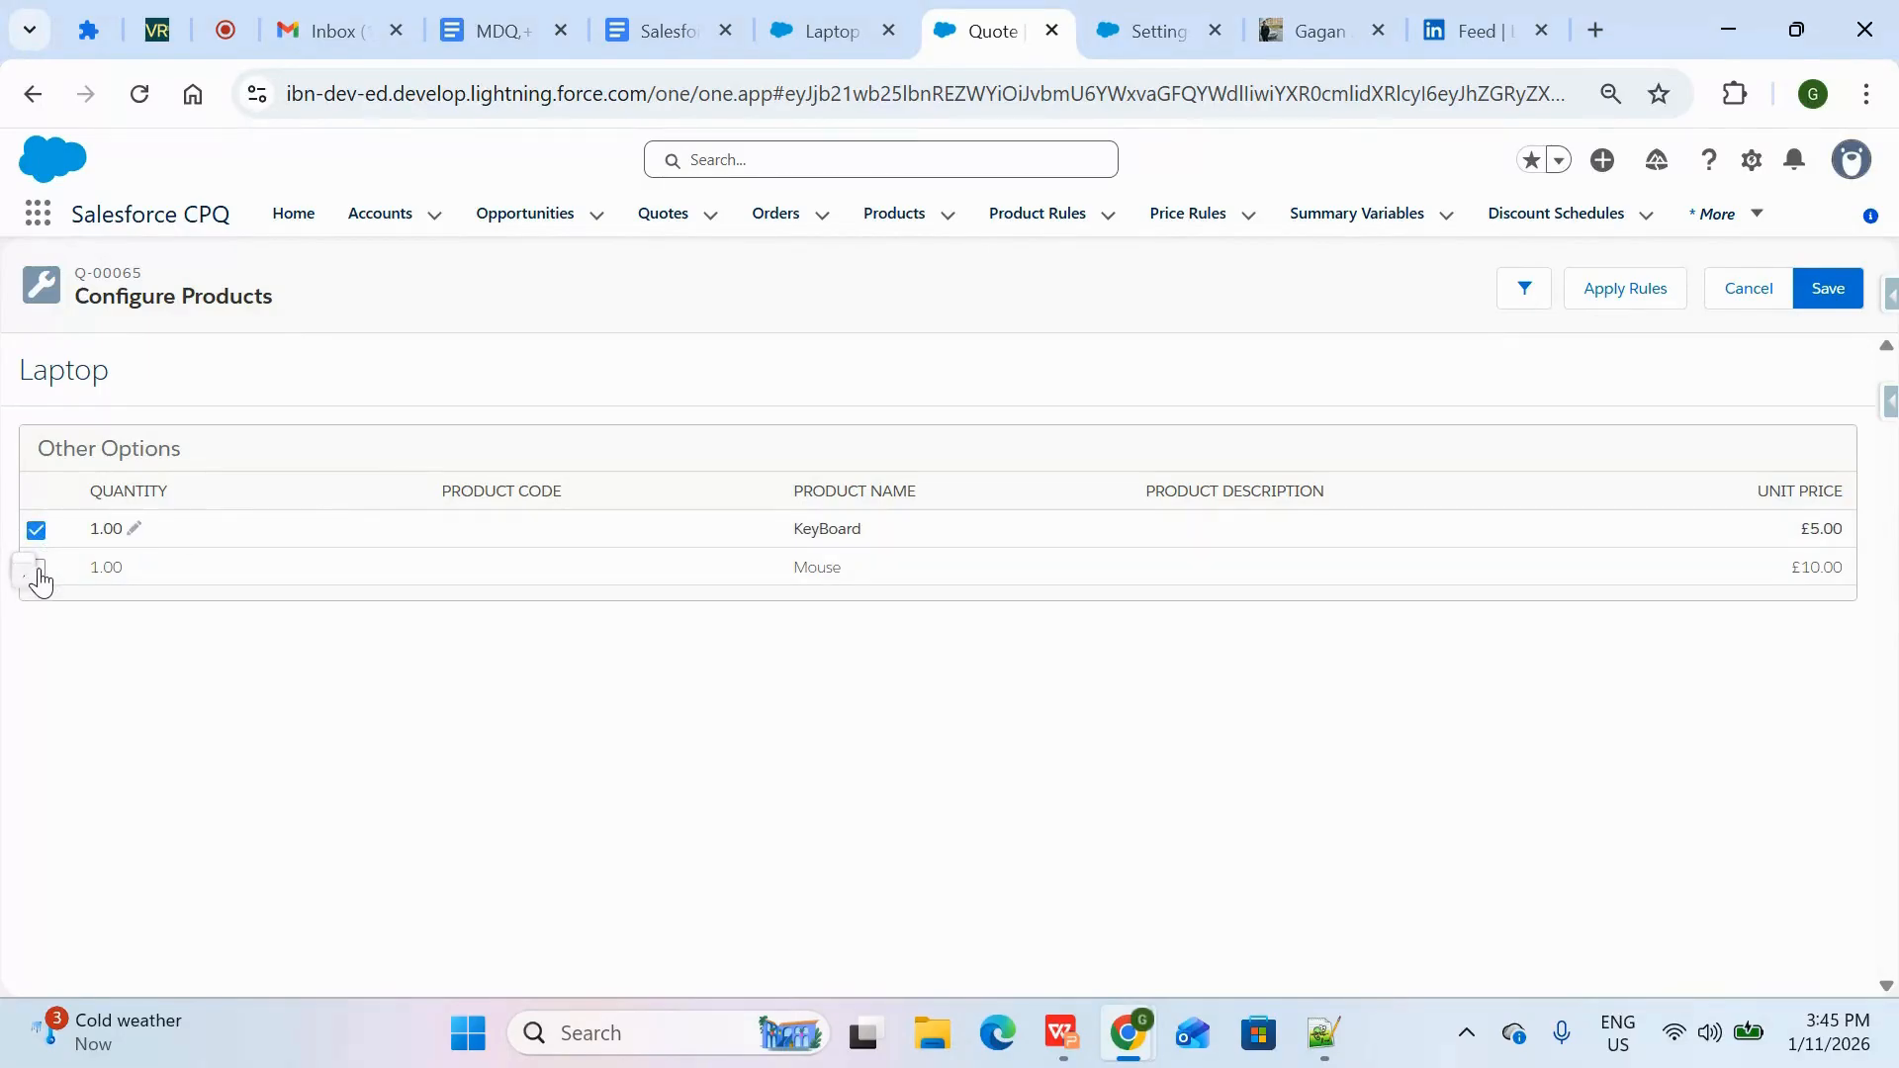
pyautogui.click(40, 570)
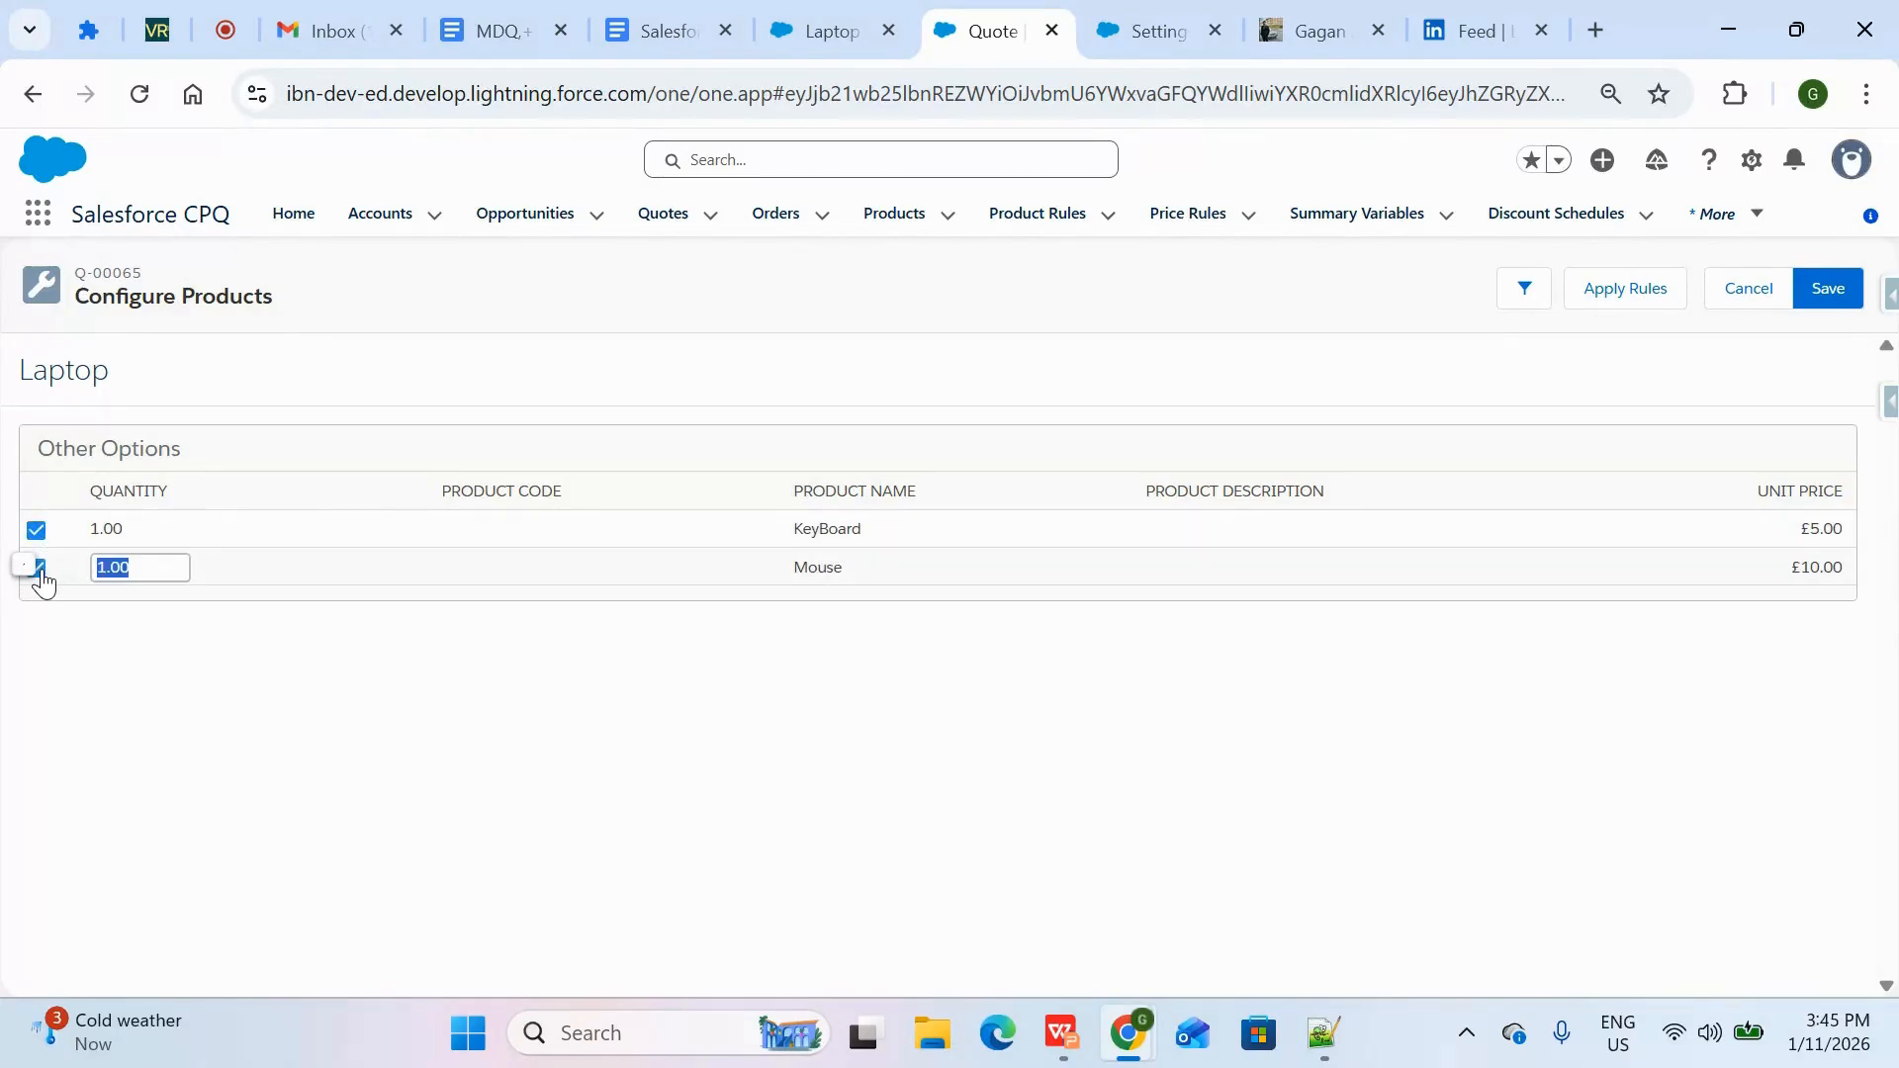
pyautogui.click(1814, 301)
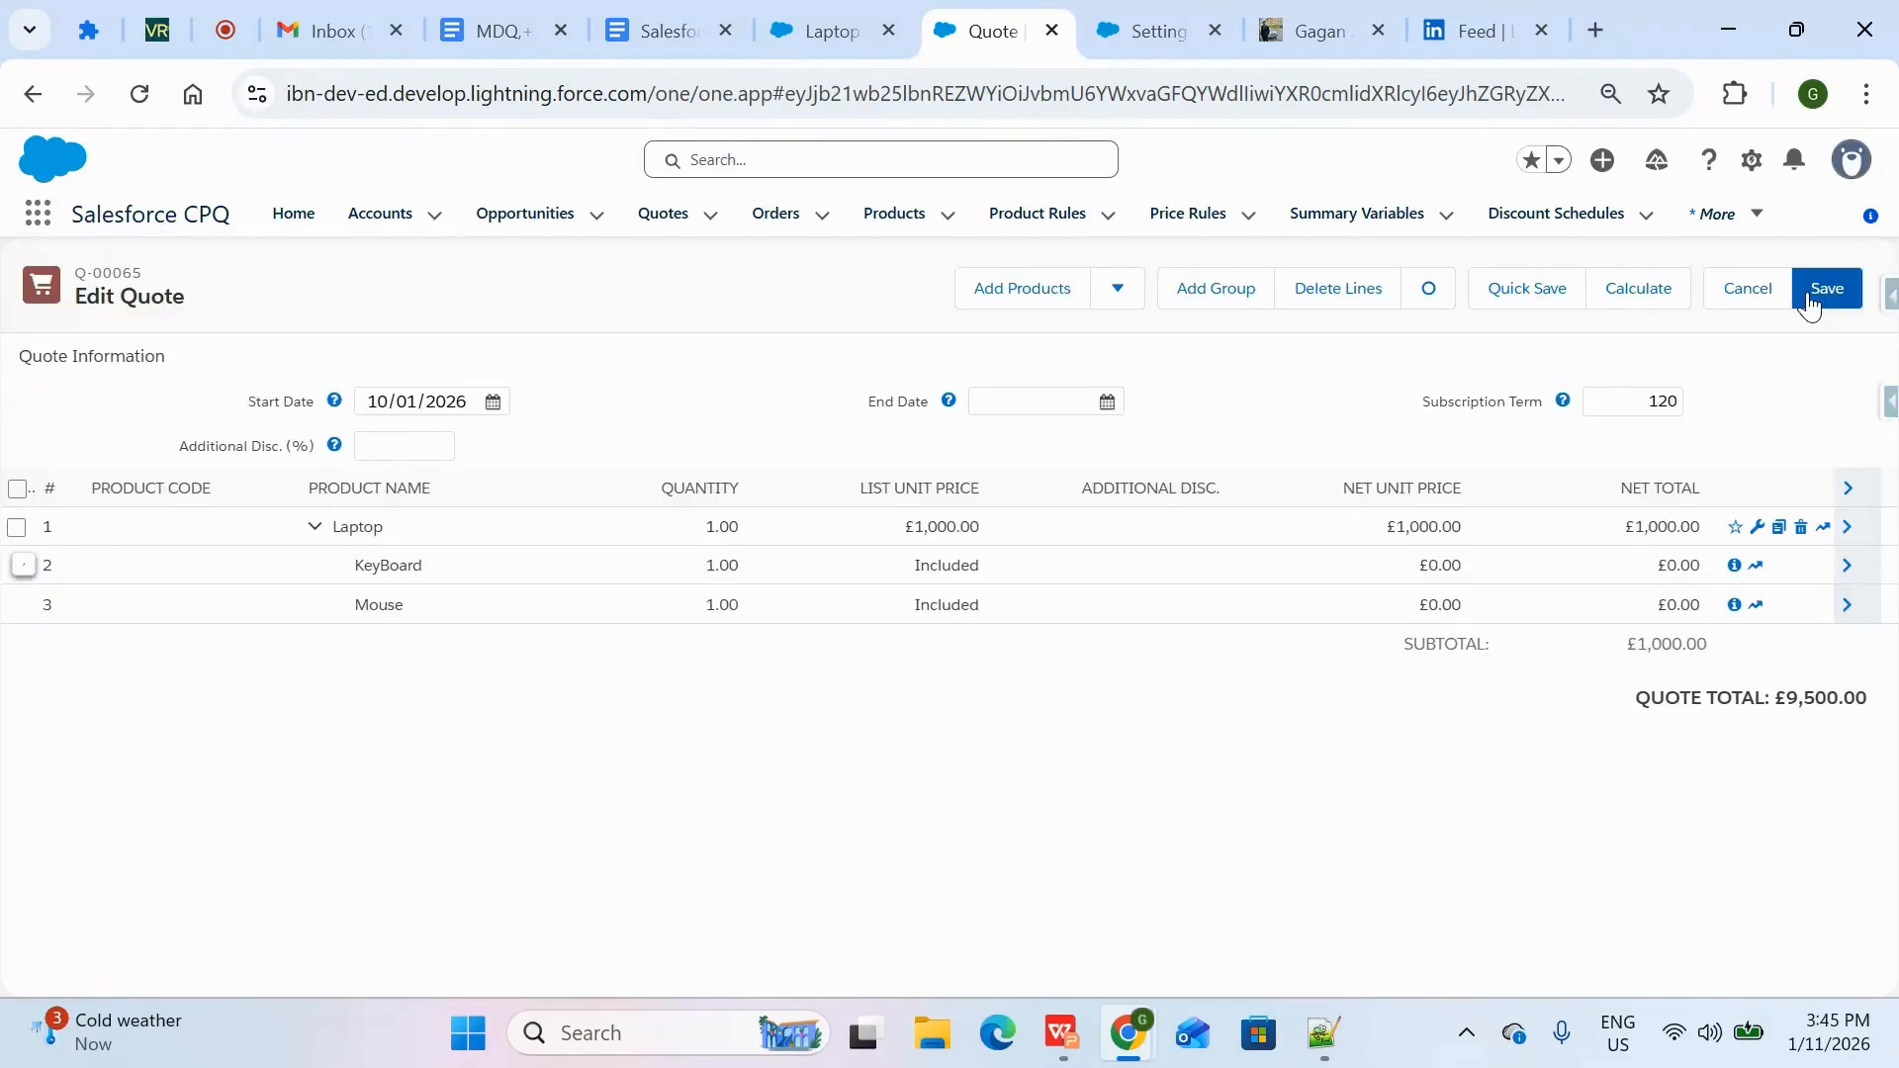
# Check the net totals of the KeyBoard and Mouse lines under Laptop on the quote
pyautogui.doubleClick(1683, 560)
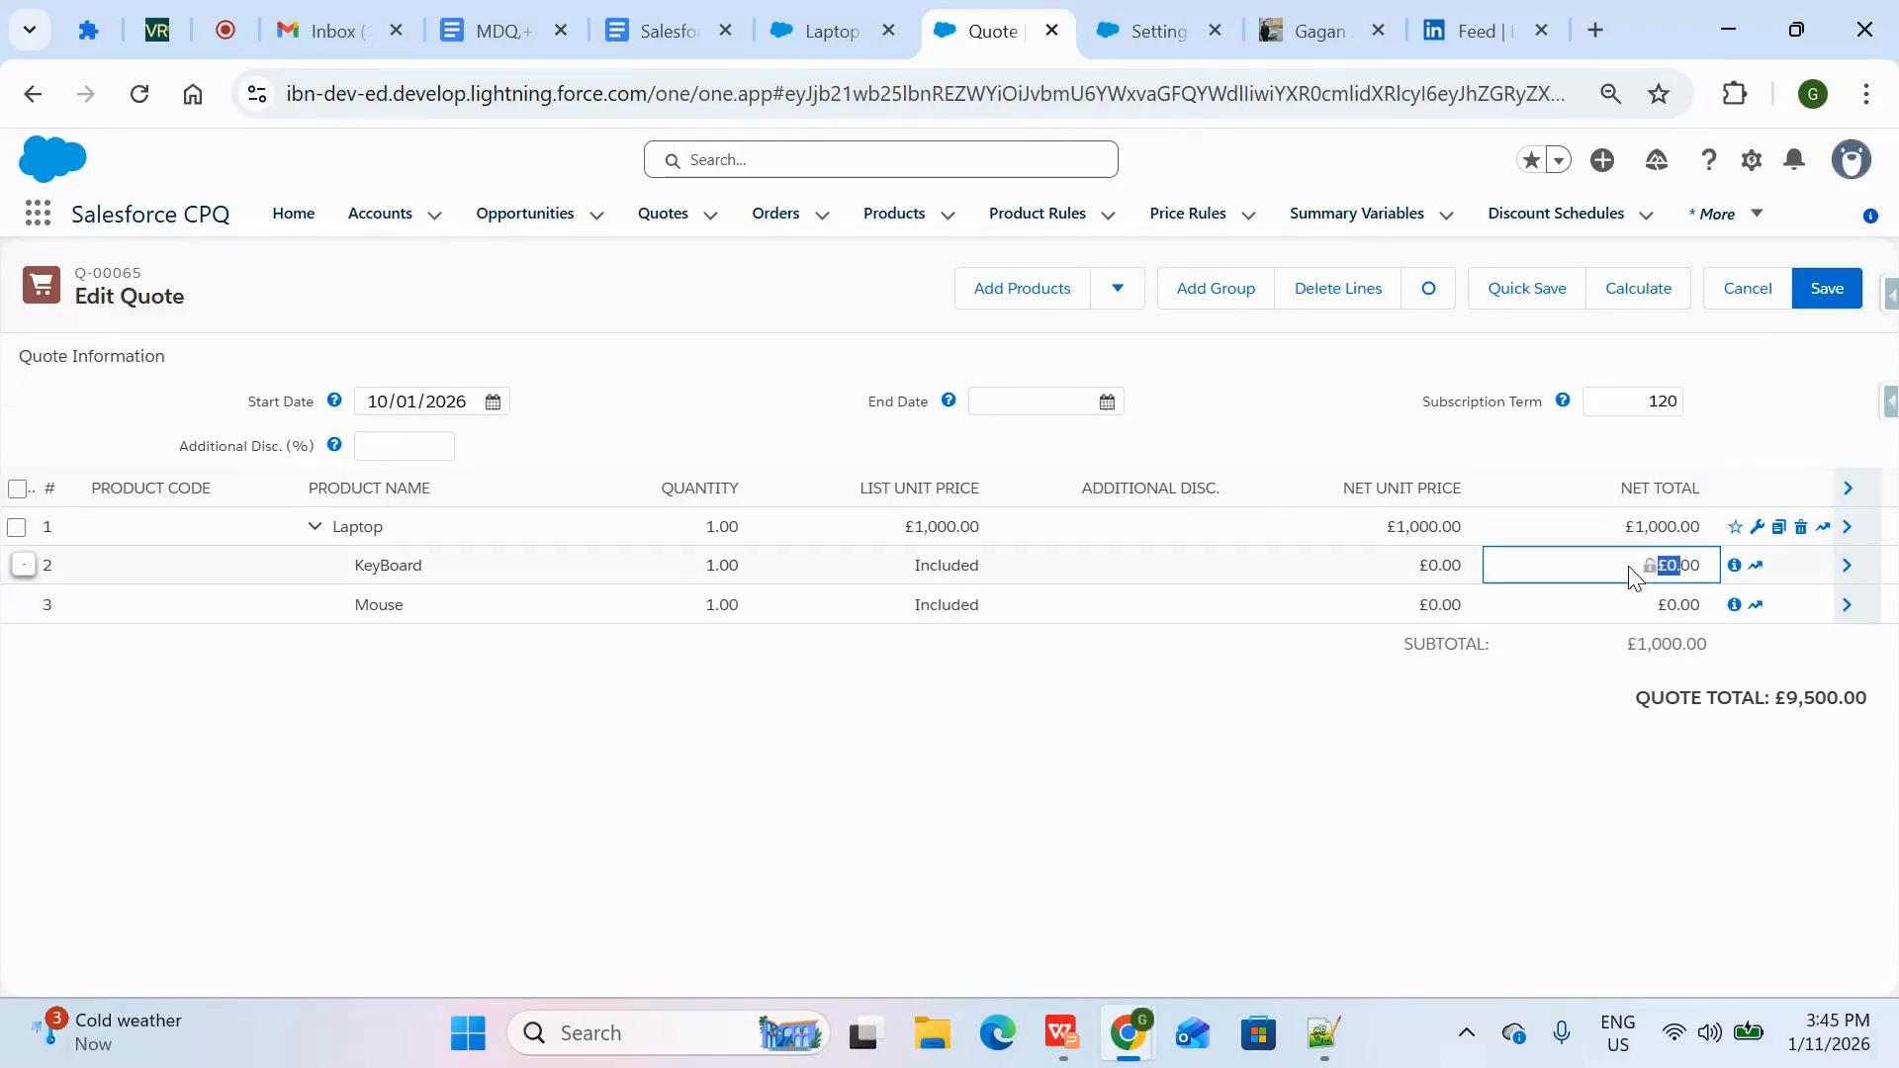
pyautogui.doubleClick(1688, 605)
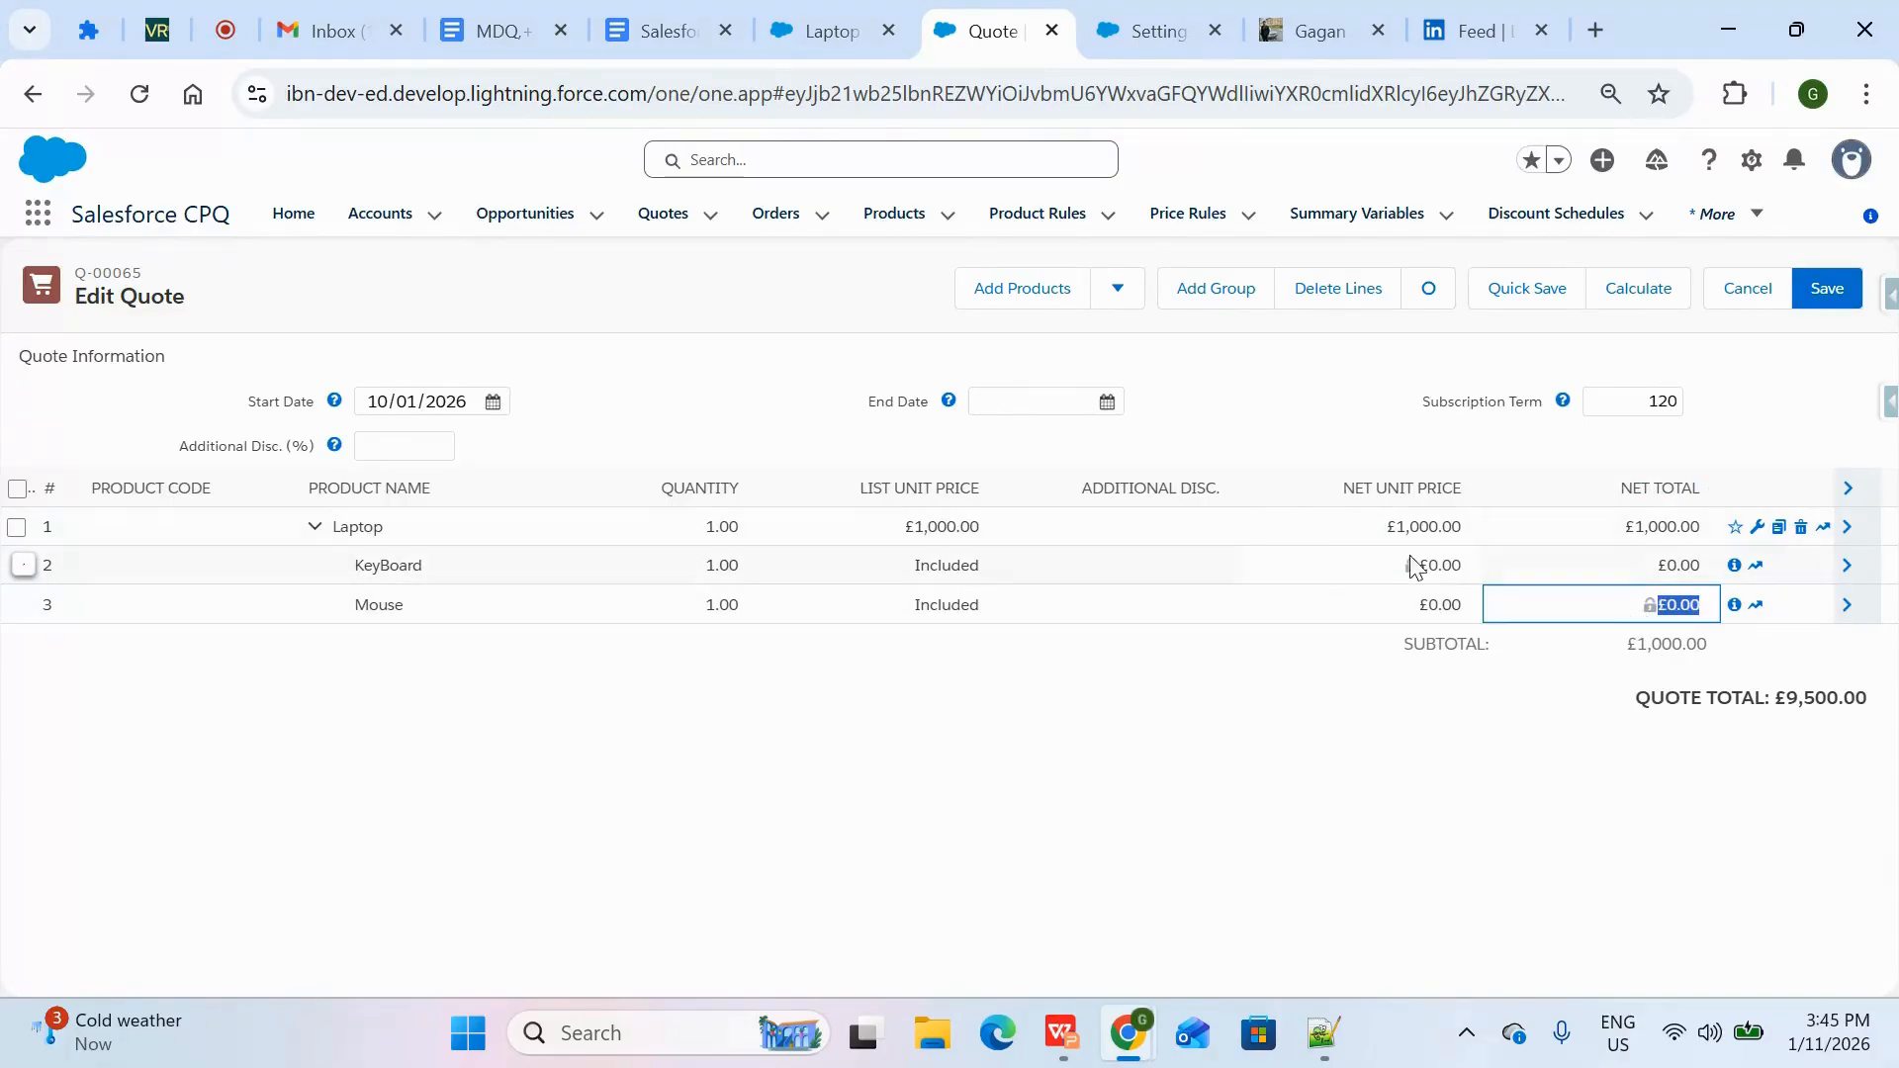
pyautogui.doubleClick(460, 565)
pyautogui.doubleClick(337, 606)
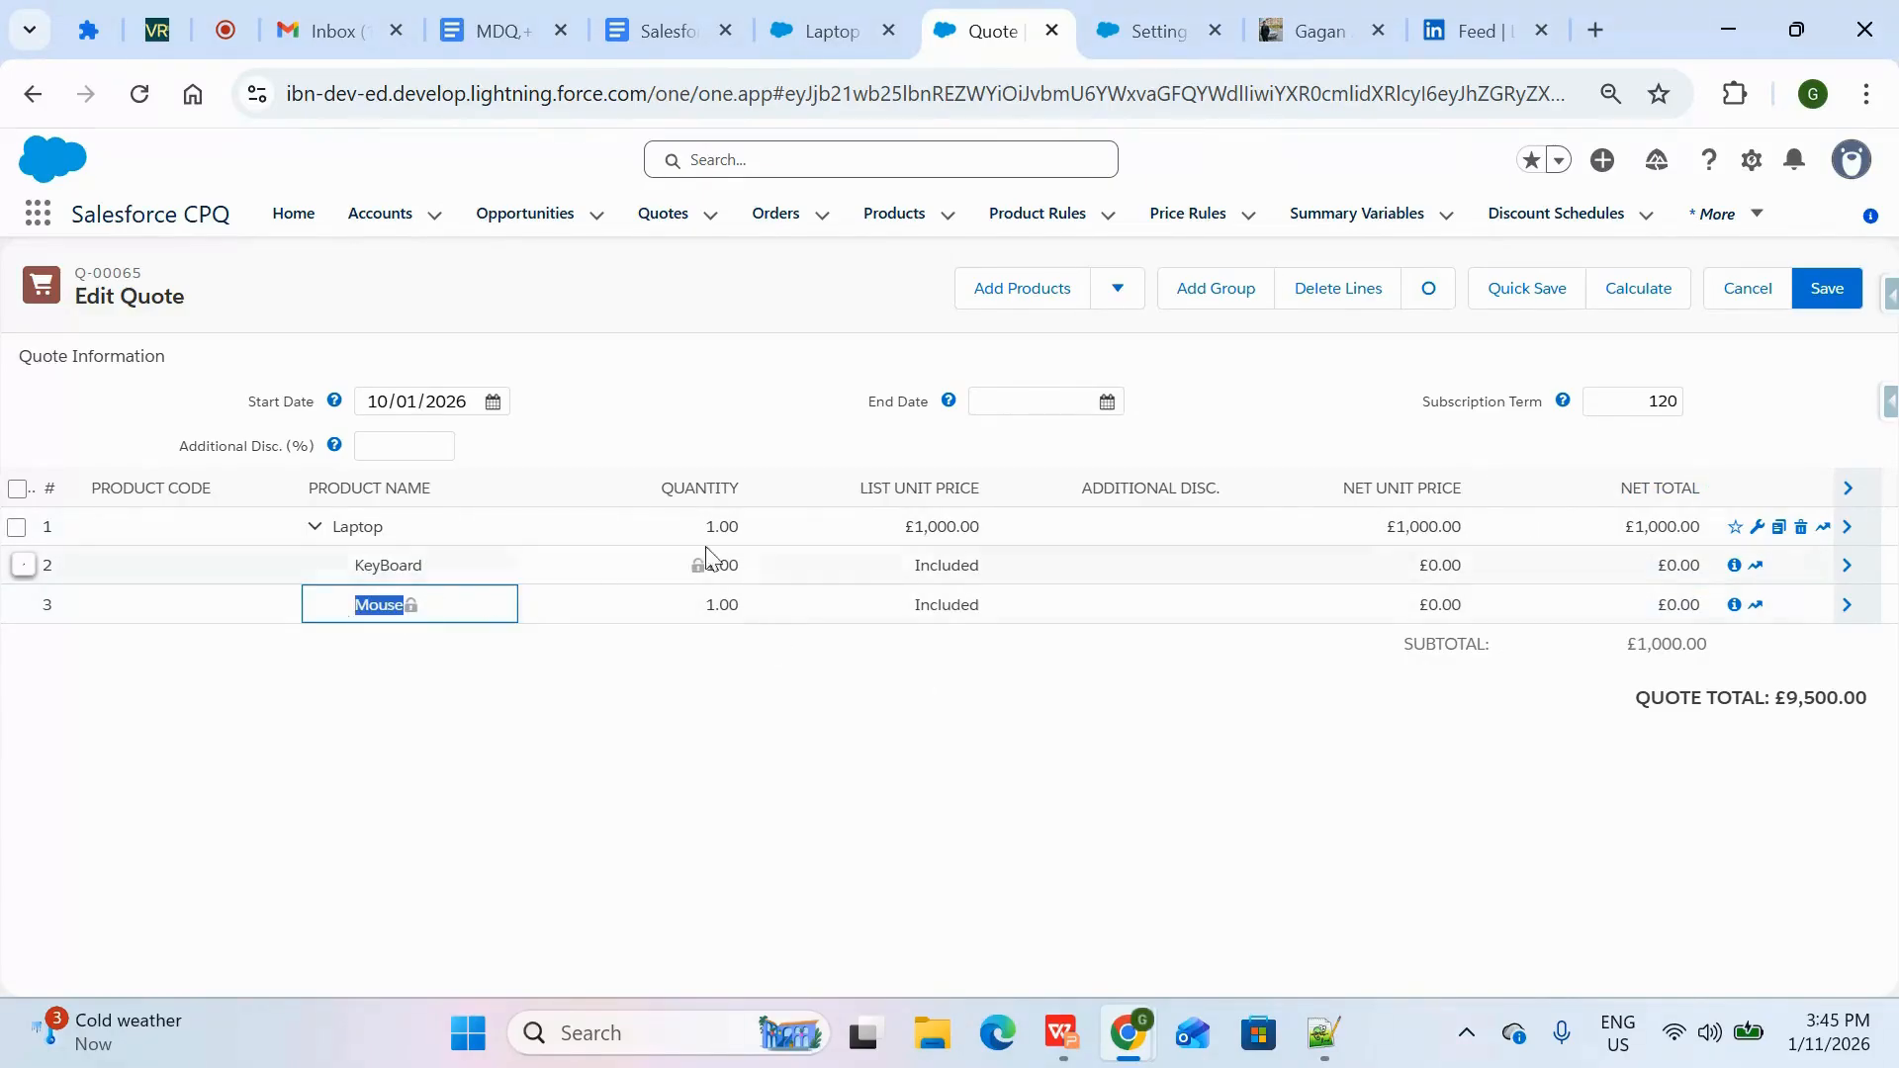
# Review the Bundled setting of Laptop's KeyBoard option without changing it, and show the pricing scenarios slide in WPS
pyautogui.click(803, 36)
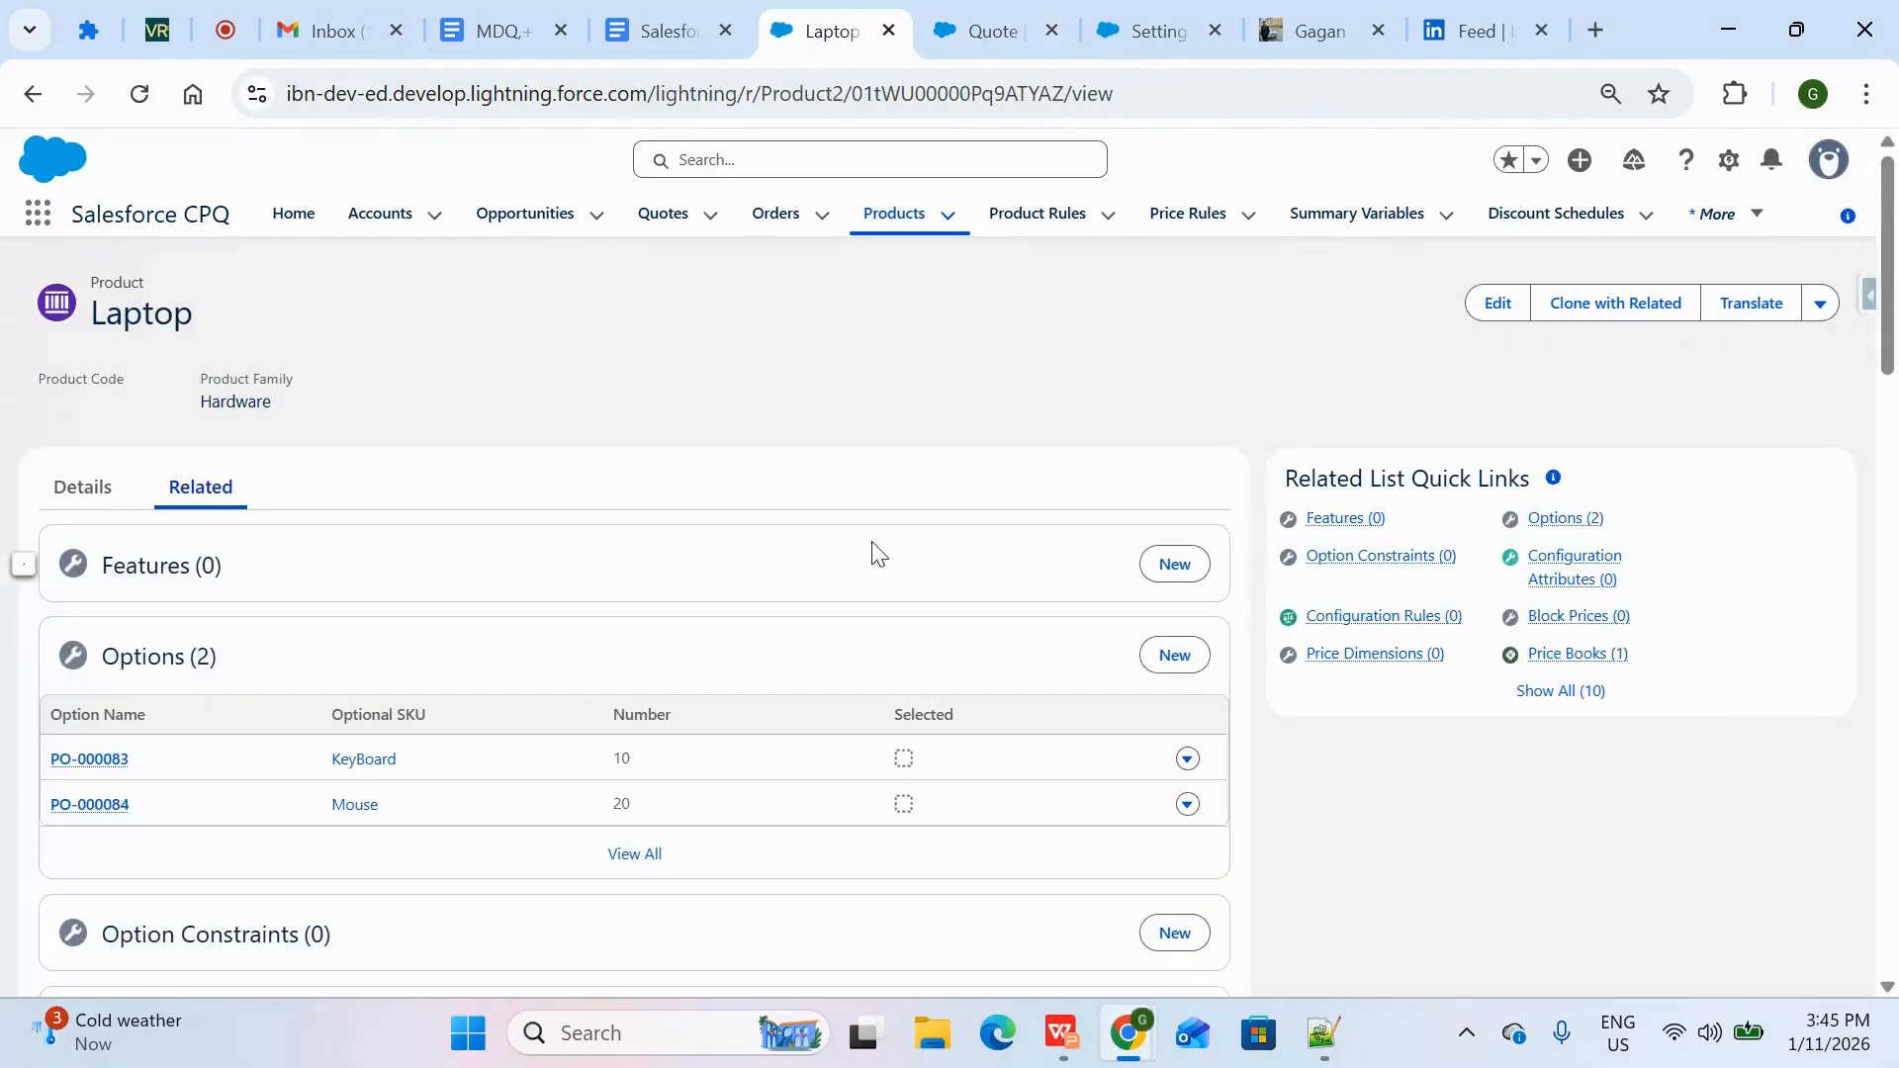
pyautogui.doubleClick(212, 319)
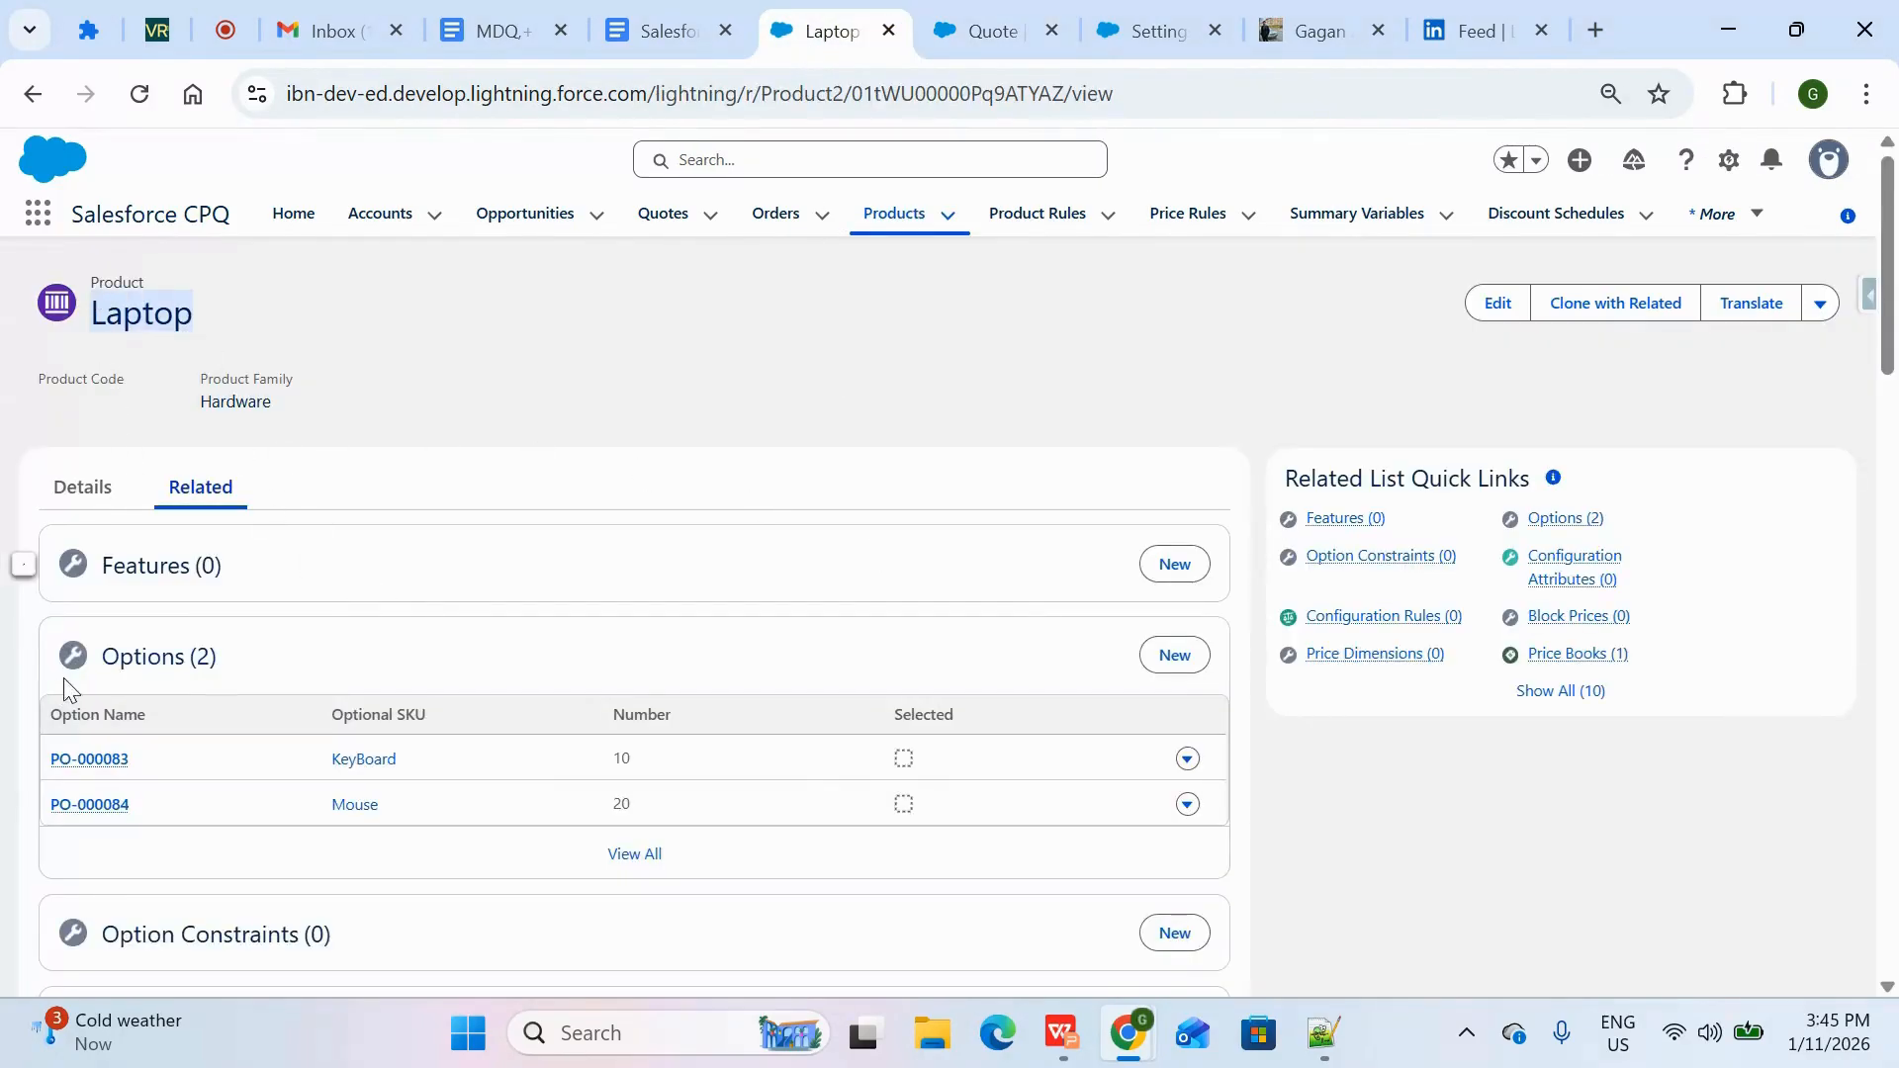
pyautogui.click(1187, 758)
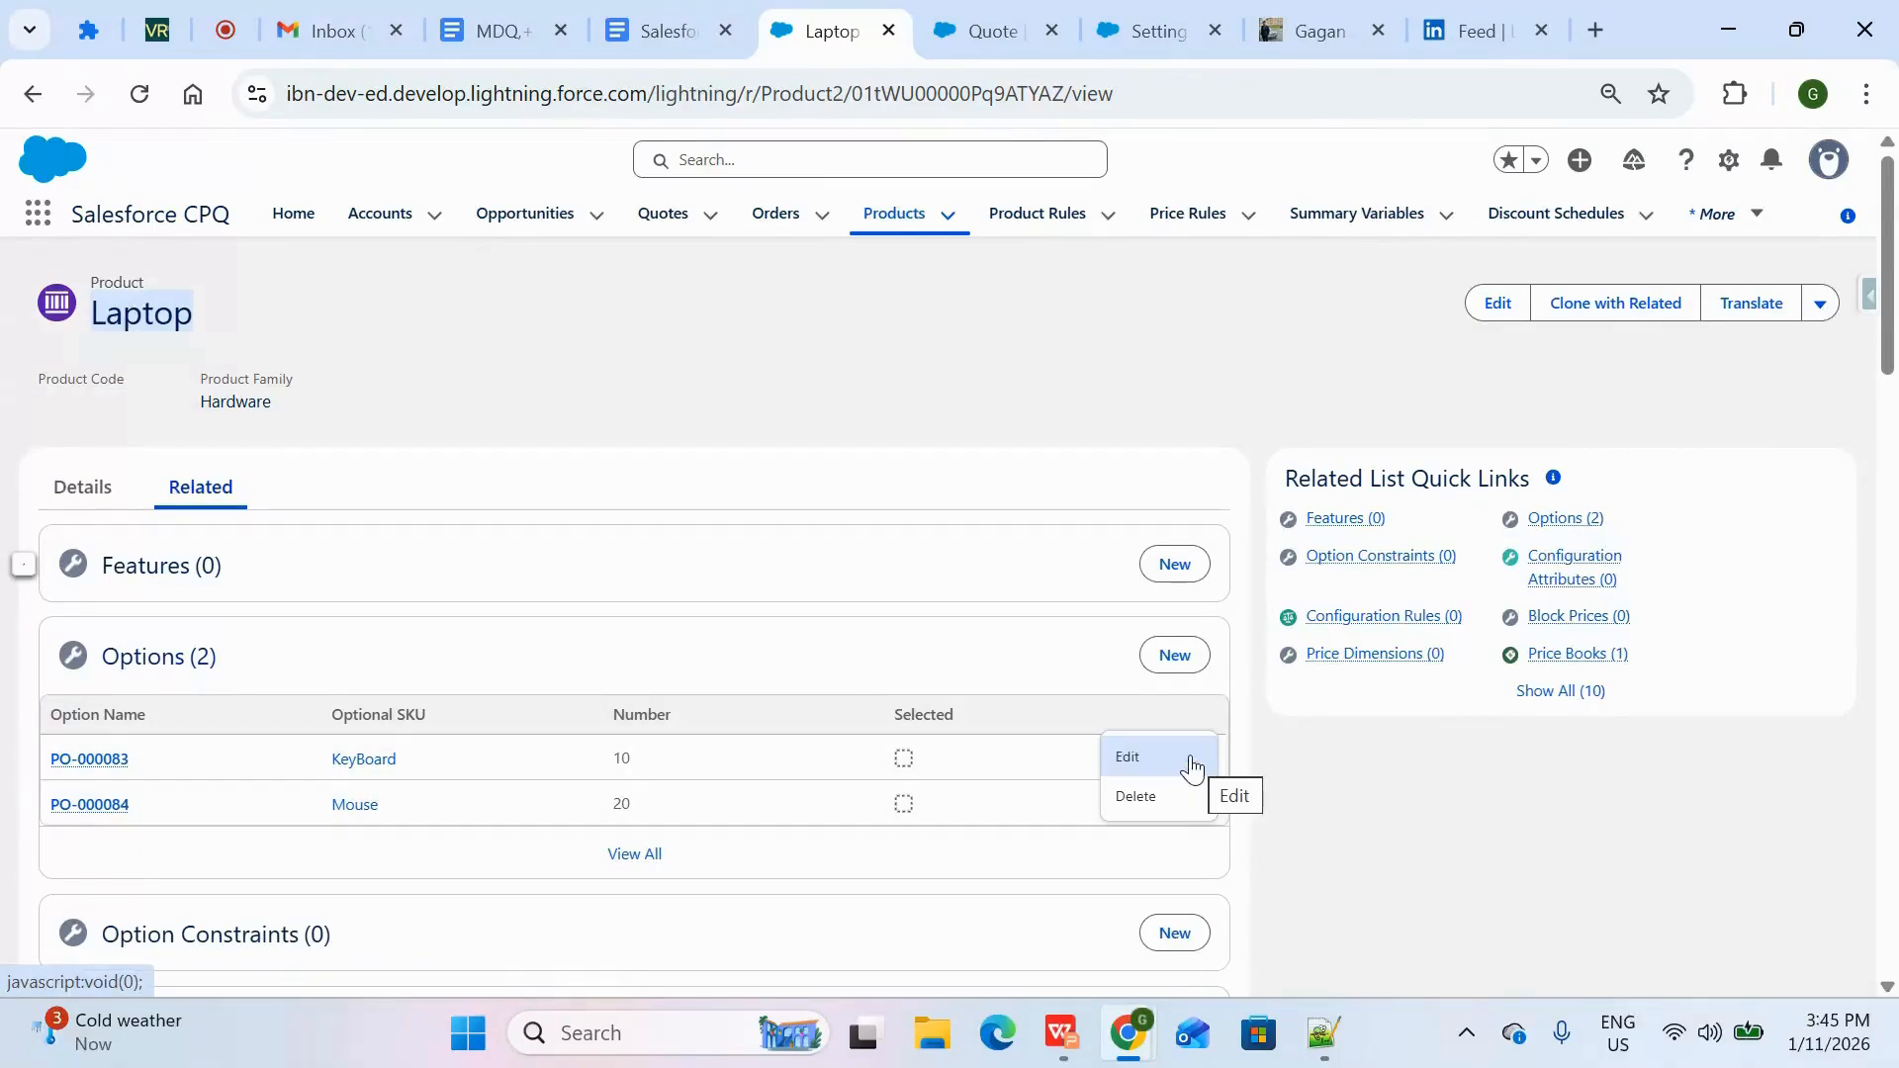
pyautogui.click(1194, 767)
pyautogui.scroll(-4, 644, 678)
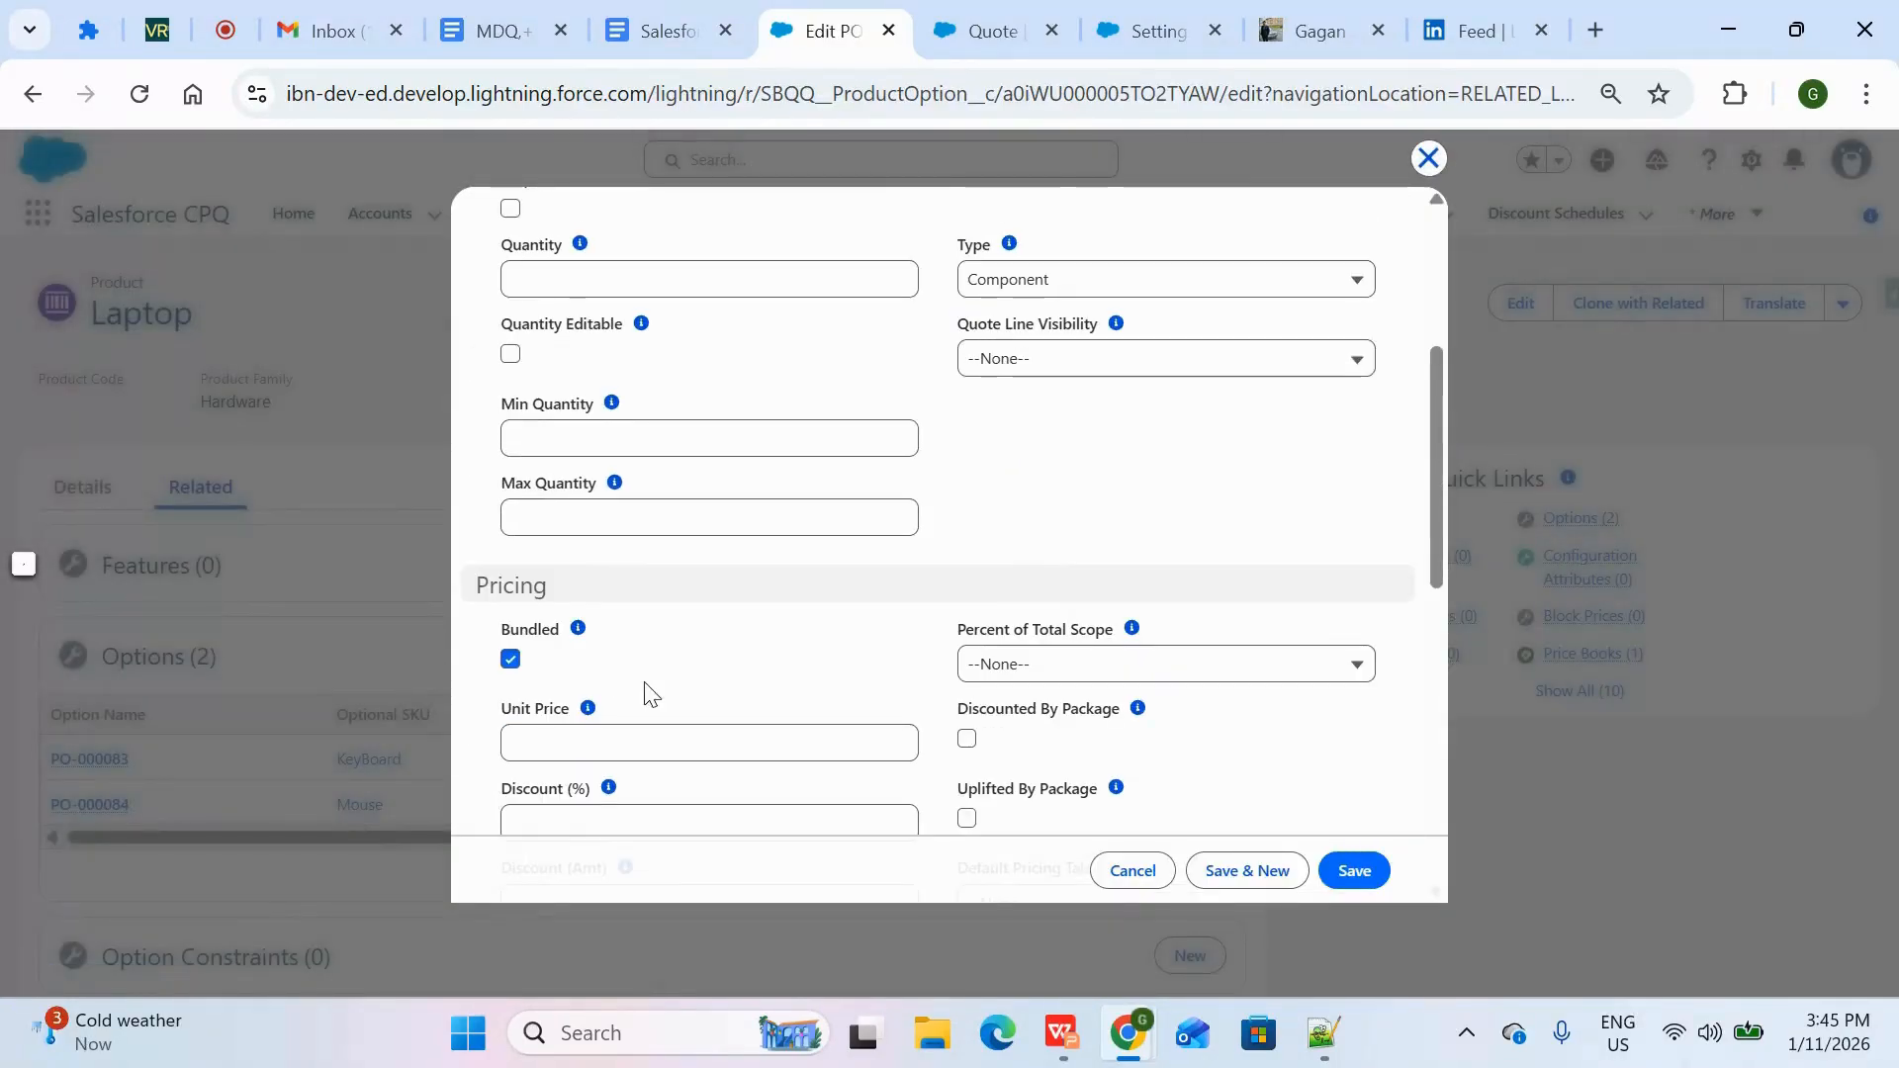
pyautogui.click(1425, 155)
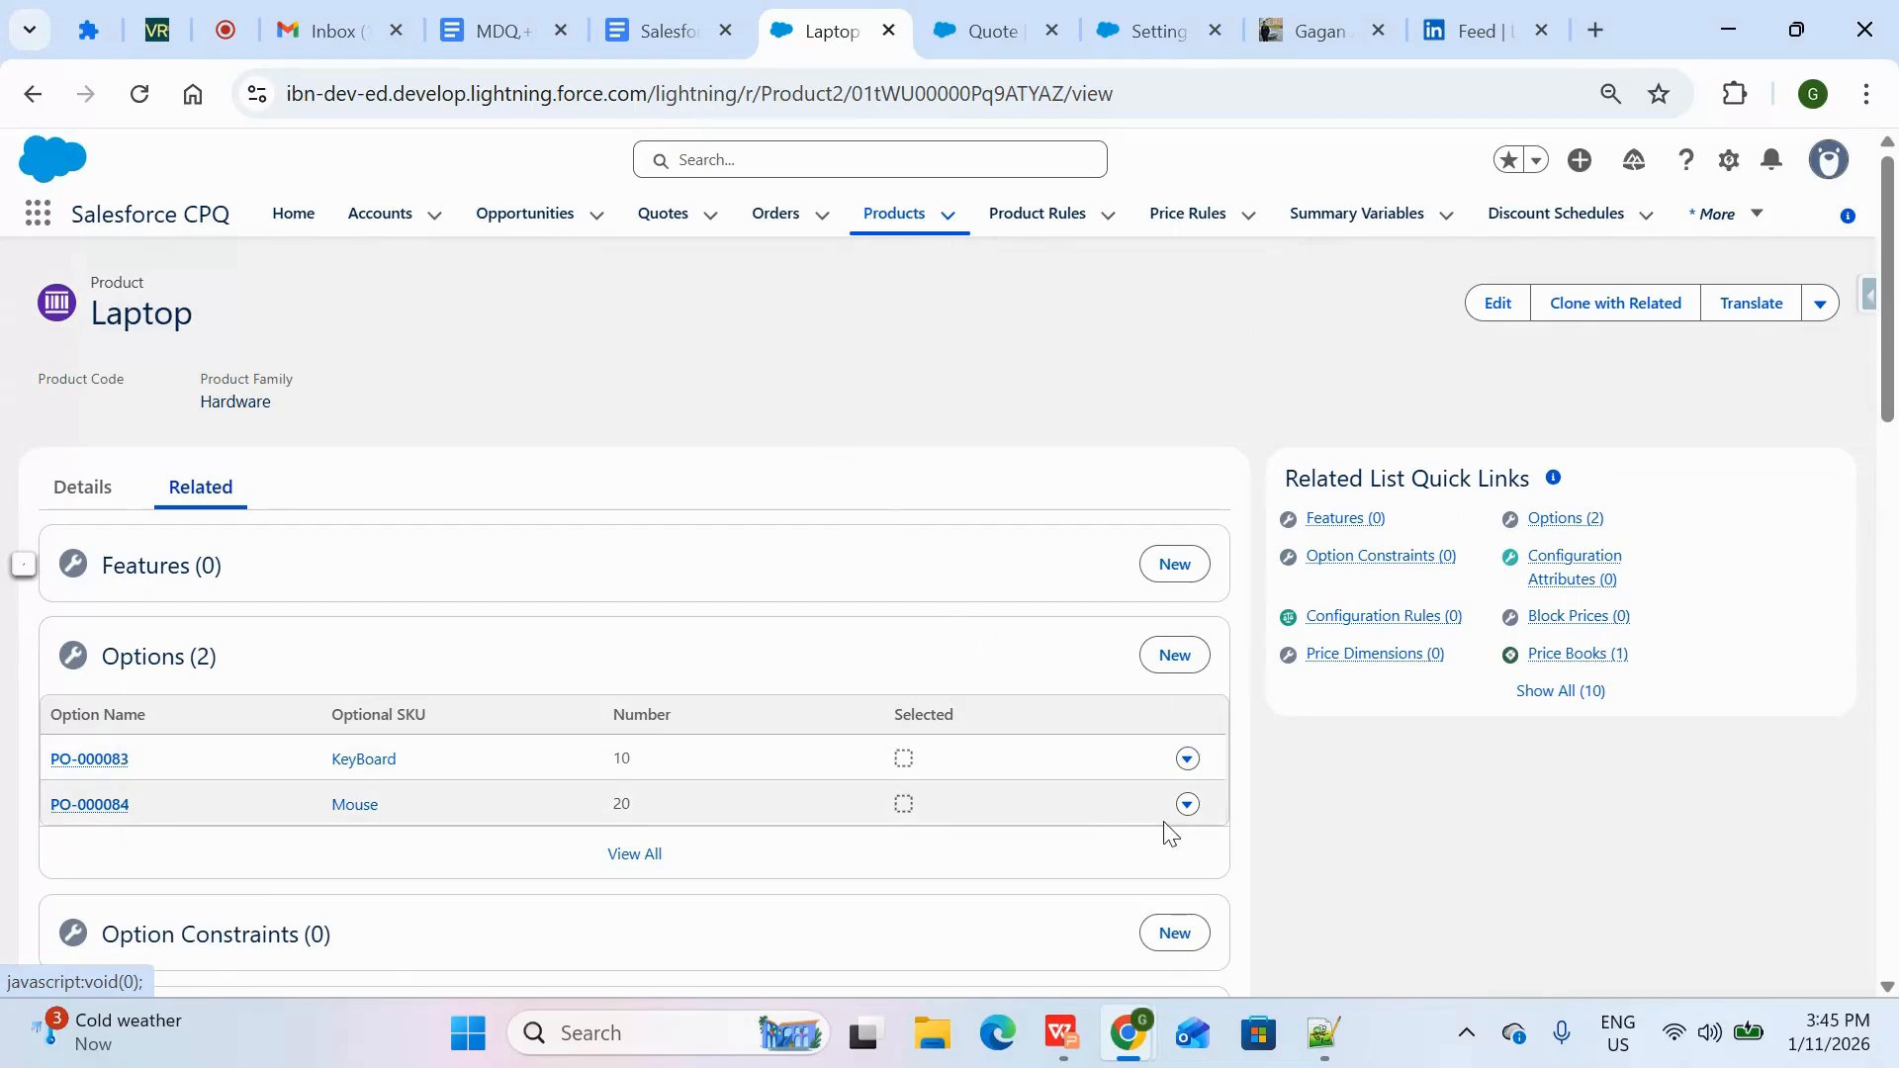
pyautogui.click(1065, 1039)
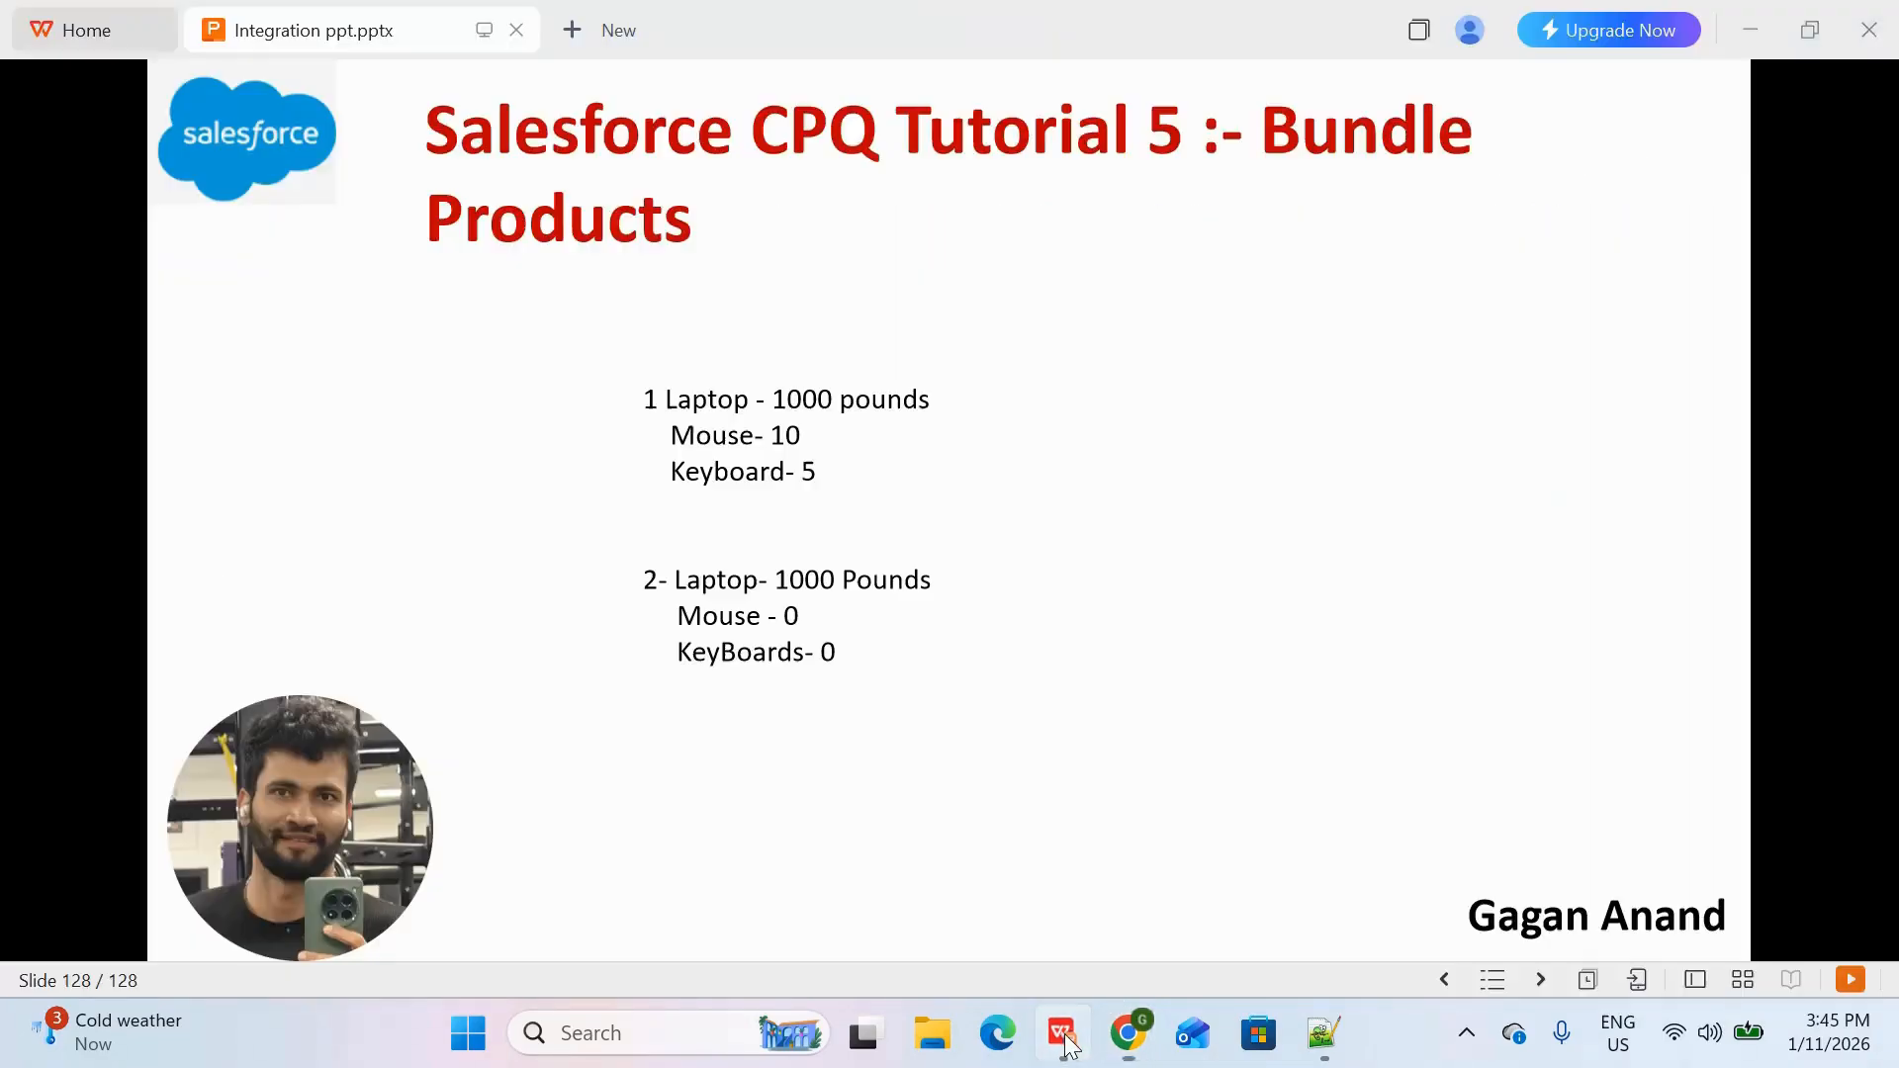